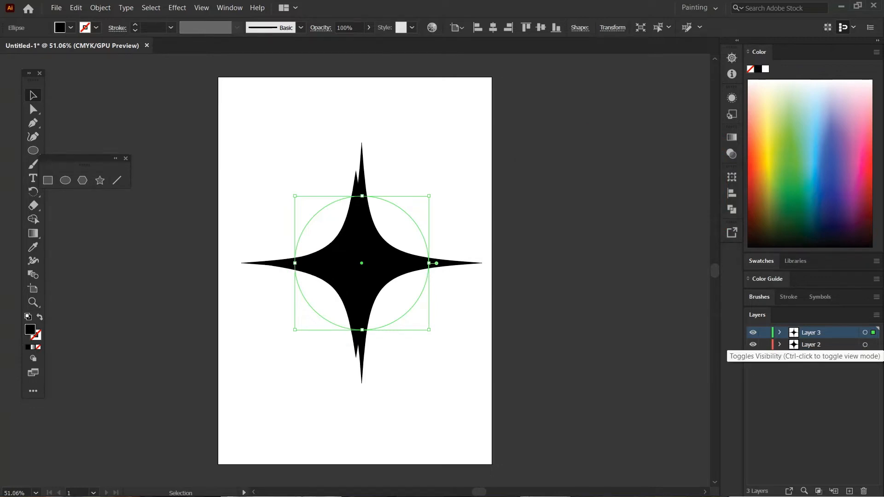
Nudge the star slightly and, with Layer 2 hidden, export the artwork to the Desktop as a PNG named VECTOR ELEENT.
drag(362, 263, 360, 264)
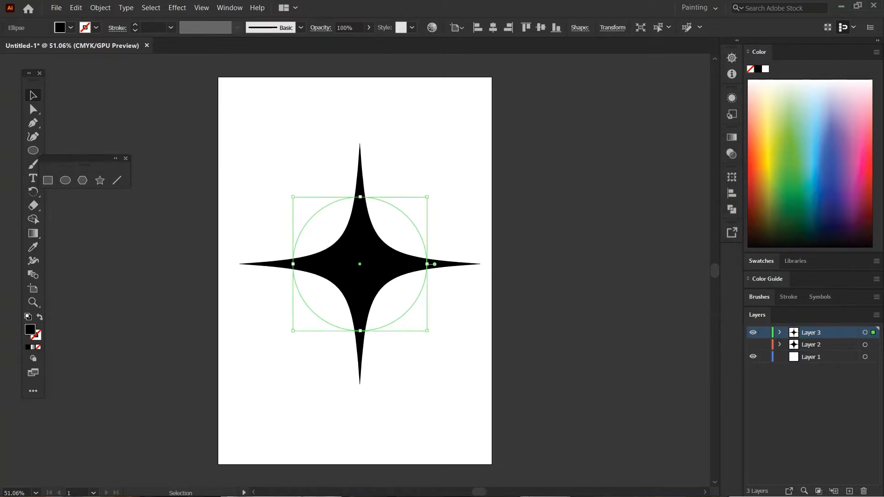
click(56, 8)
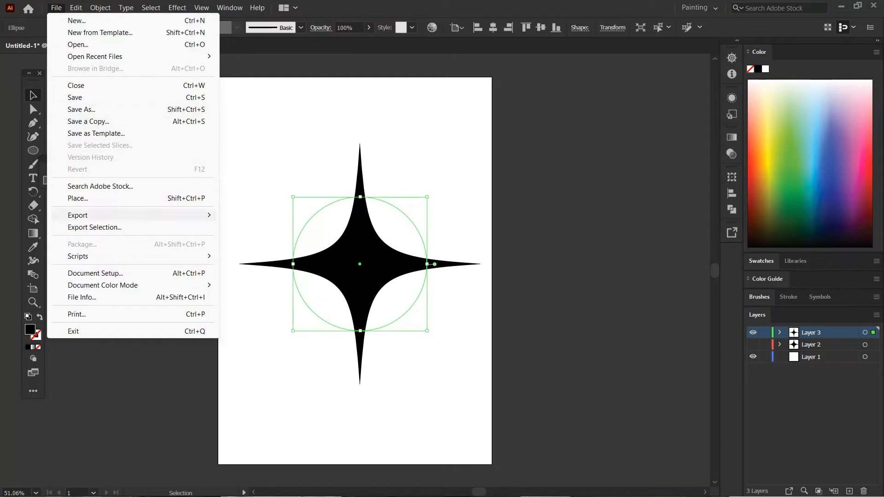
mouse_move(106, 216)
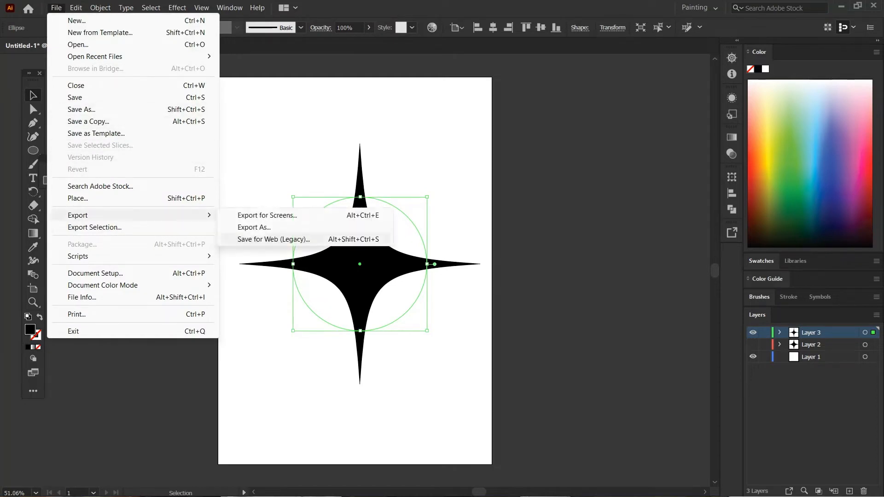
click(254, 227)
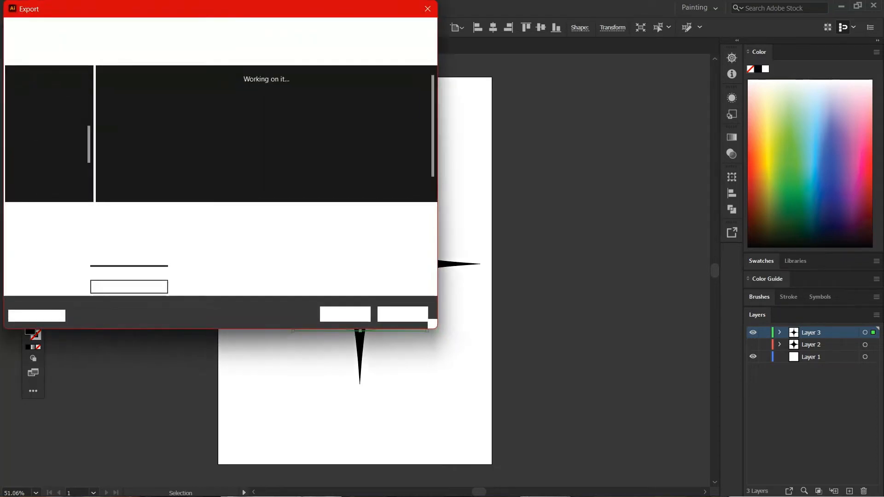
click(254, 229)
click(254, 314)
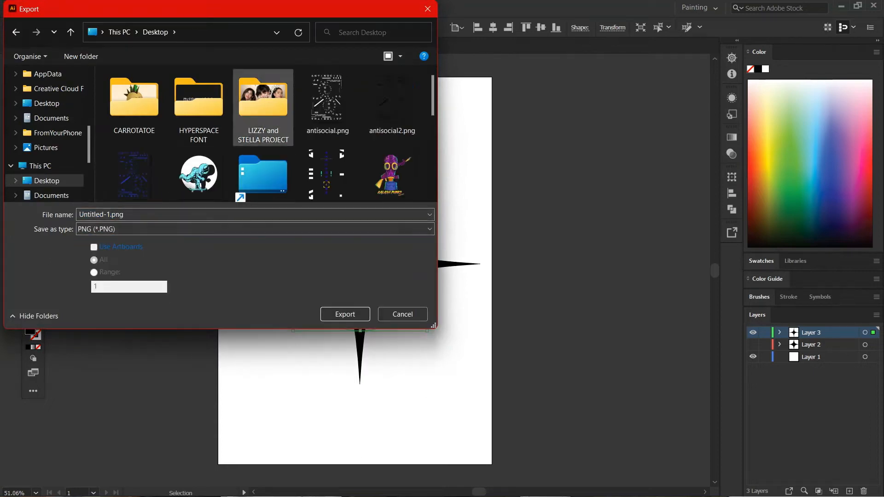
click(294, 215)
drag(107, 215, 104, 214)
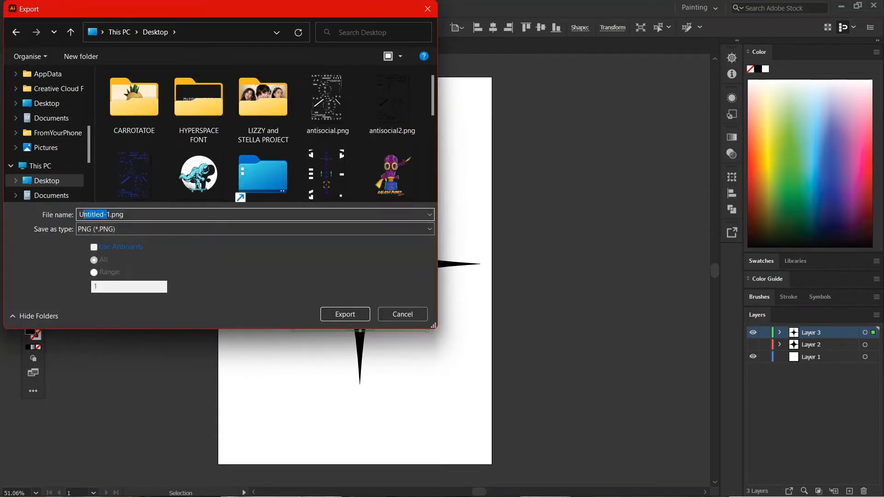
text(VECTOR)
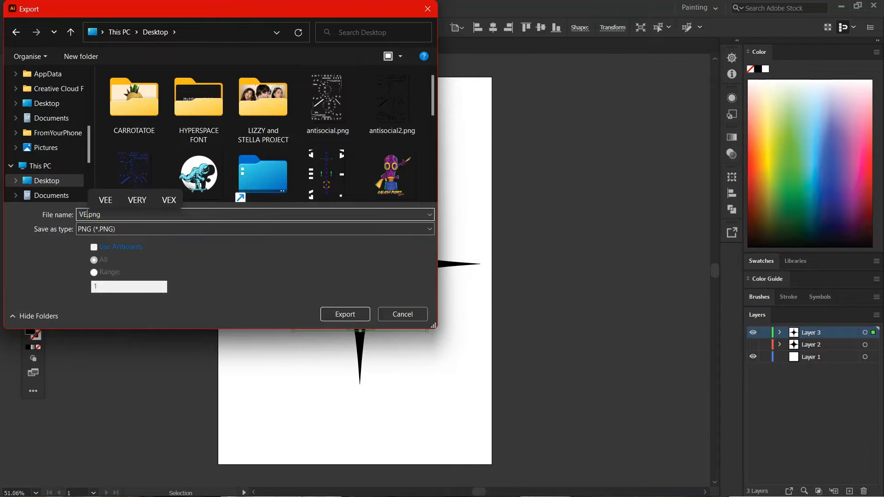
text( ELEENT)
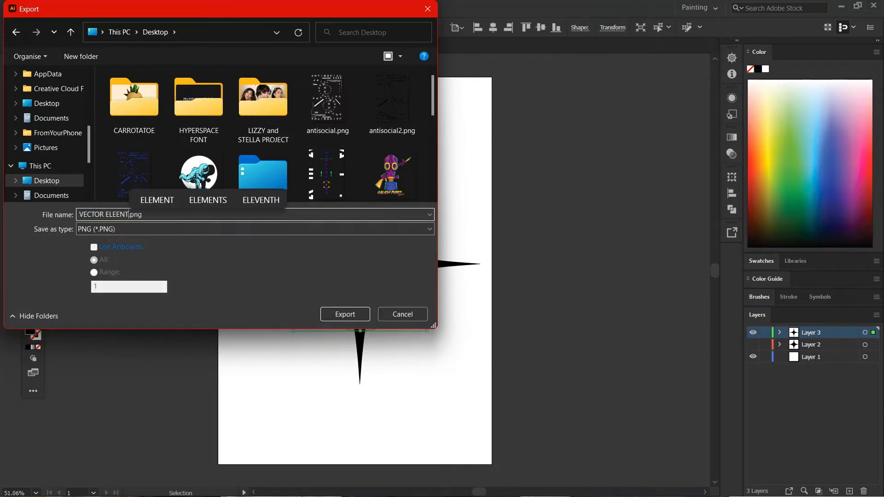
key(Return)
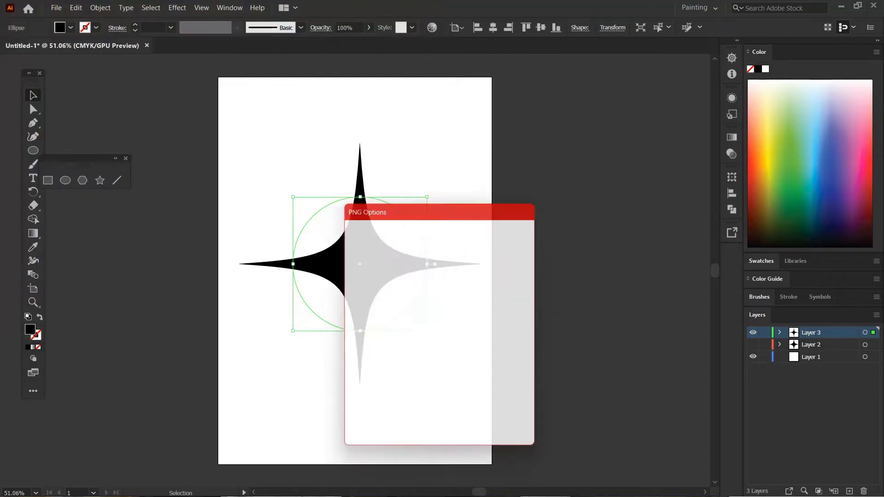
key(Return)
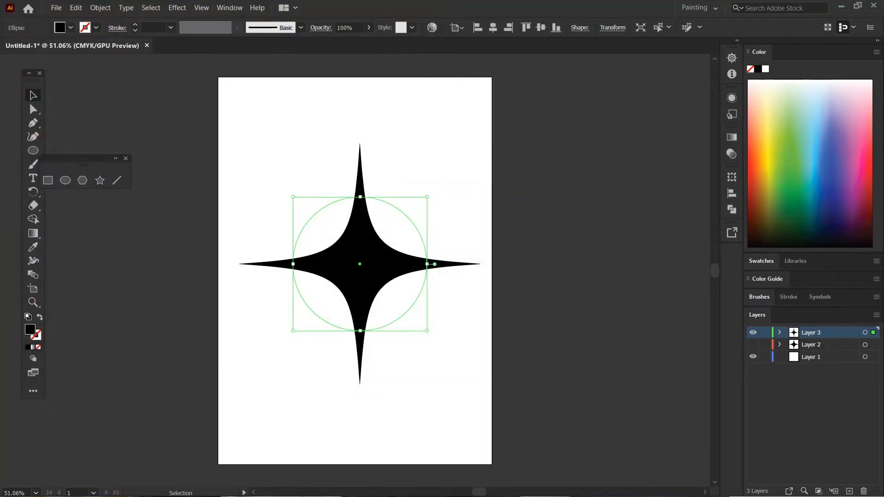
Close the Untitled-1 document without saving its changes.
click(873, 6)
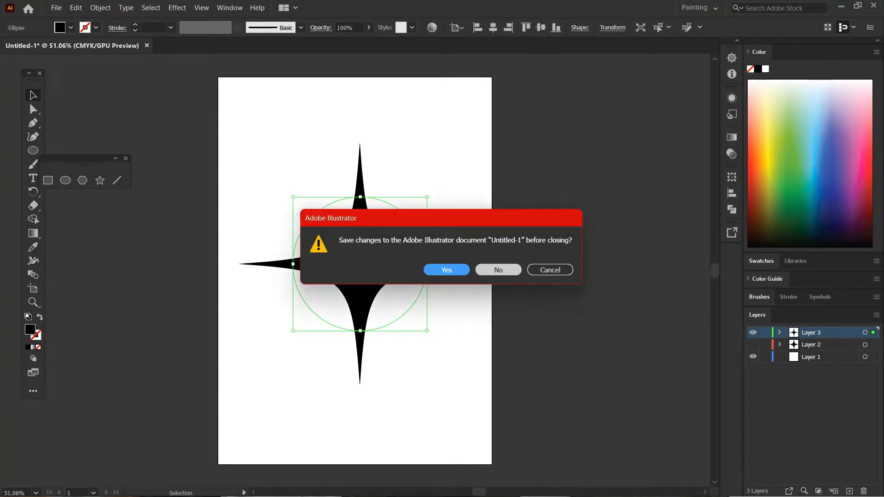
click(498, 270)
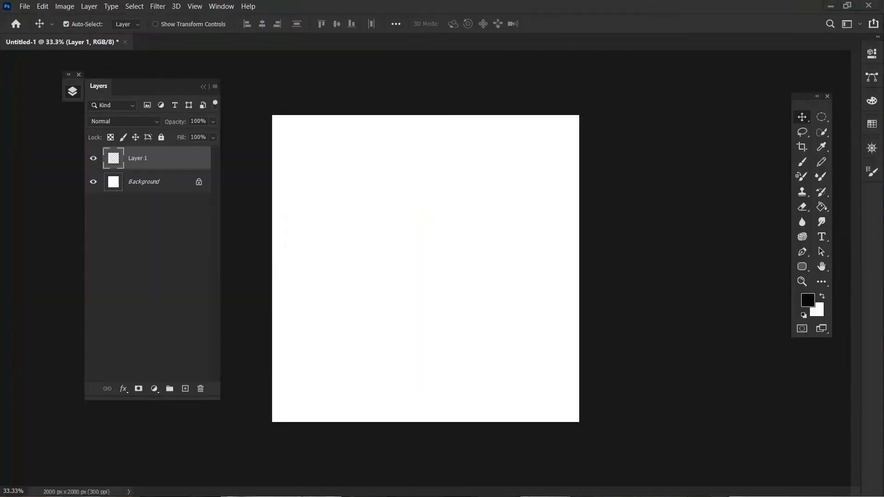
key(z)
click(400, 312)
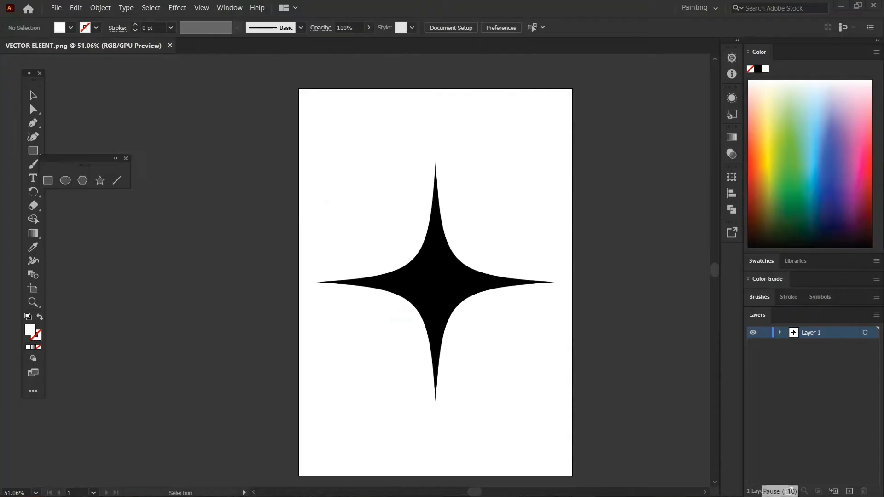
On a new layer with Layer 1 hidden, draw a wide black rectangle across the middle of the artboard.
click(849, 491)
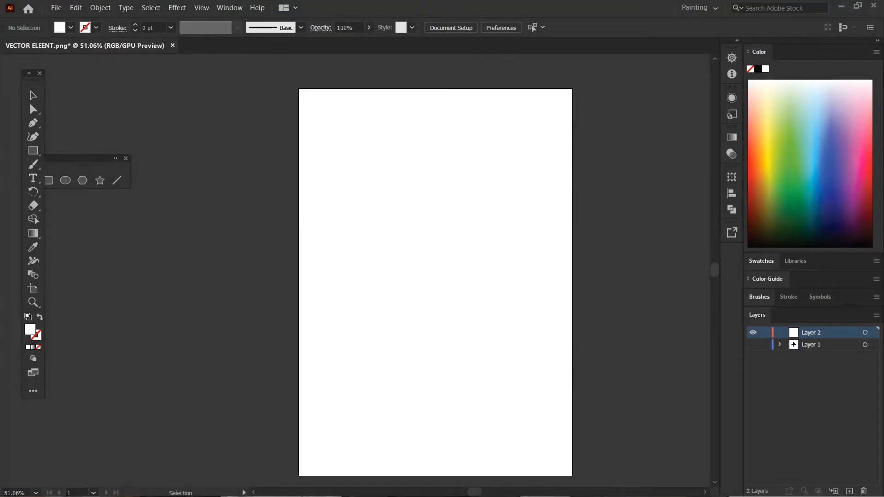
click(757, 69)
drag(336, 241, 532, 321)
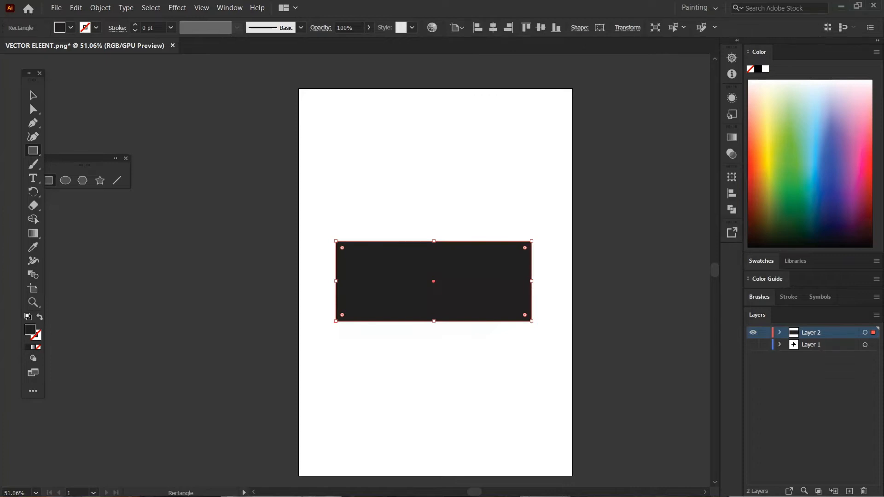
Draw a tall vertical strip across the black rectangle near its left end and fill it pale yellow.
ctrl+click(351, 217)
ctrl+click(368, 262)
click(797, 135)
key(ctrl+z)
drag(366, 261, 360, 350)
click(768, 110)
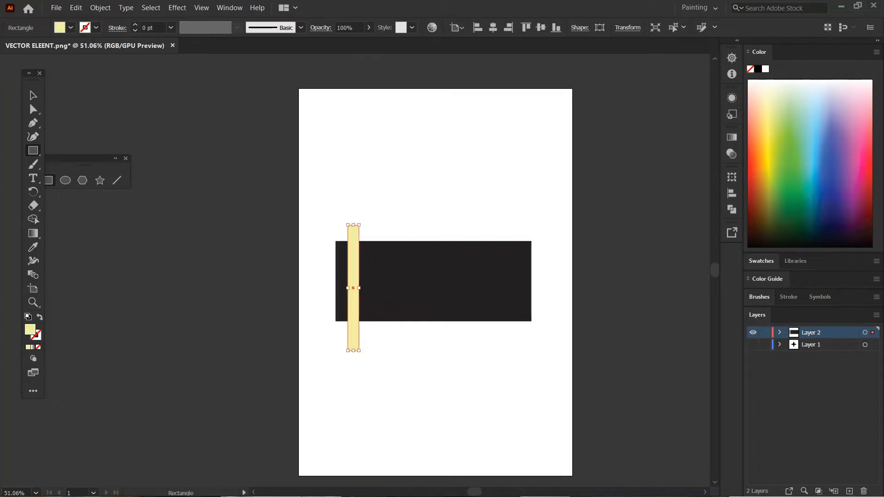
Draw seven more pale yellow vertical strips of varying widths across the black rectangle, continuing to the right of the first strip.
drag(366, 227, 355, 348)
key(ctrl+z)
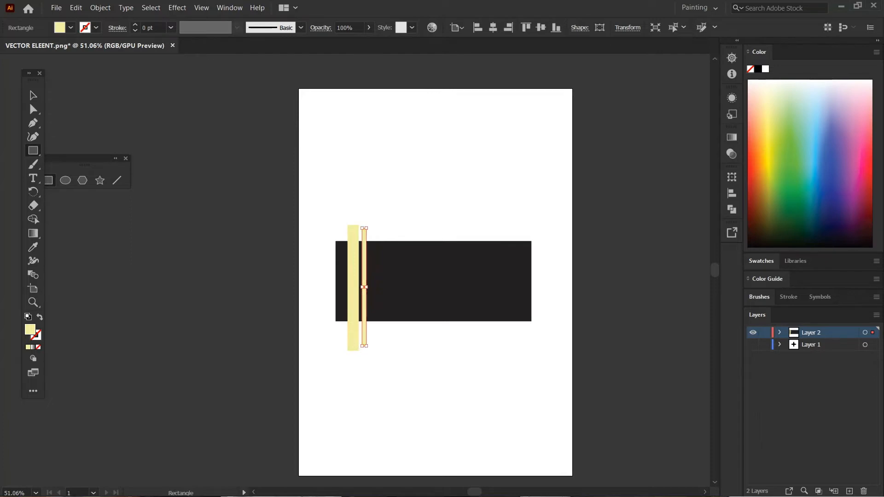
drag(382, 278, 373, 341)
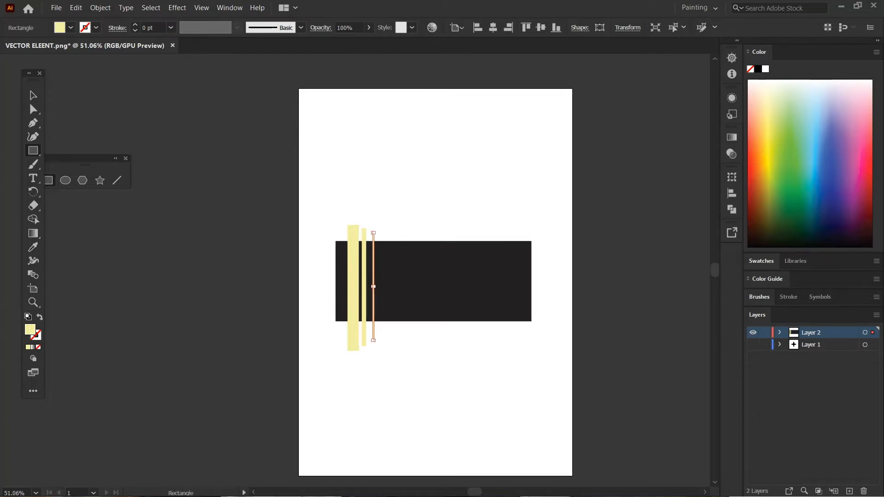
drag(382, 234, 394, 337)
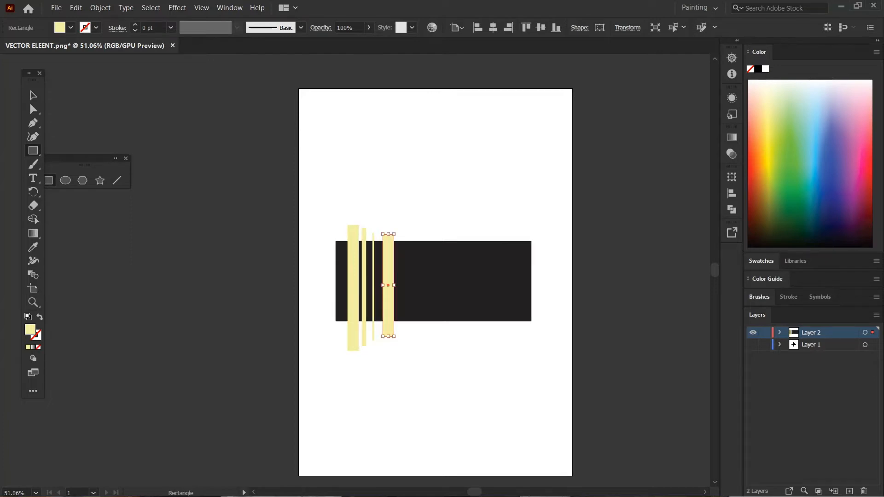
drag(399, 236, 409, 336)
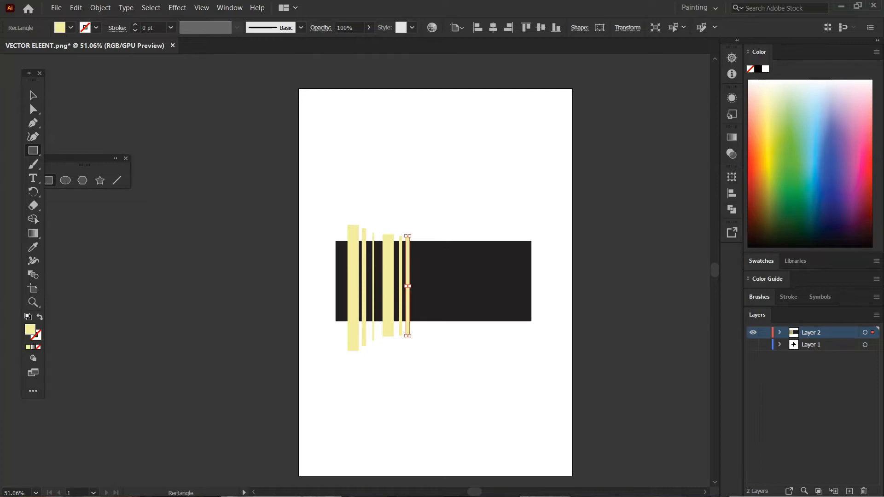
drag(419, 236, 429, 330)
drag(436, 238, 506, 318)
Duplicate the last thin strip into four closely spaced copies and add a somewhat wider strip to their right.
key(v)
key(z)
key(v)
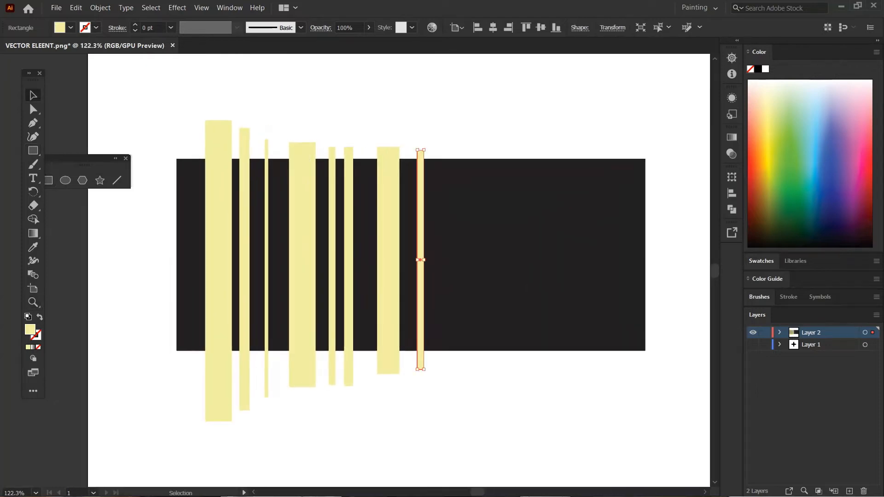
key(ctrl+shift+a)
click(420, 285)
drag(420, 285, 488, 266)
key(ctrl+d)
drag(516, 261, 500, 266)
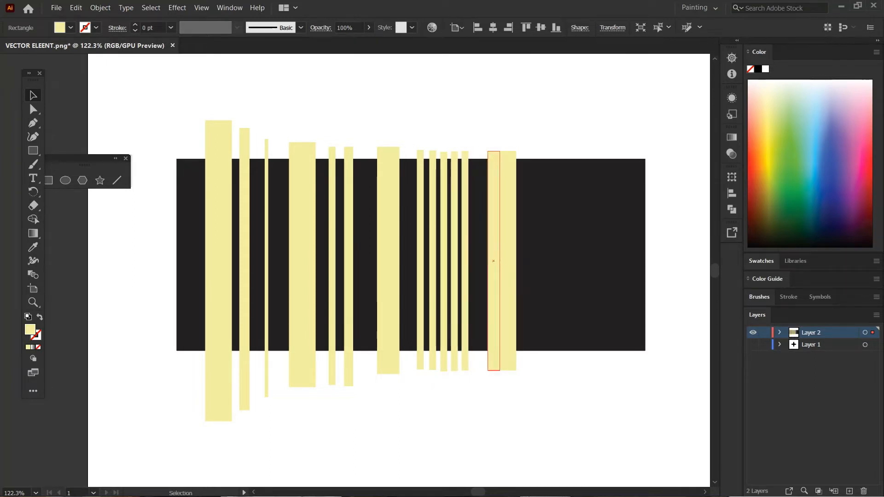
Add a wide, a narrow and a medium strip over the rectangle's right part by duplicating existing strips and adjusting the copies' widths.
alt+drag(218, 276, 529, 250)
click(388, 272)
alt+drag(388, 272, 560, 248)
alt+drag(555, 260, 574, 263)
drag(579, 247, 590, 249)
Select all the pale yellow strips, leaving out the black rectangle, and group them.
shift+click(555, 267)
shift+click(530, 267)
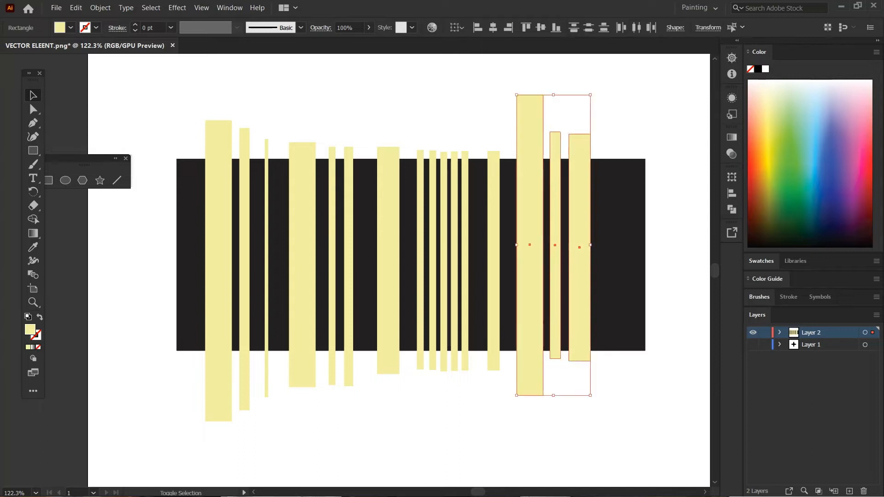
shift+click(494, 267)
shift+click(464, 267)
shift+click(454, 267)
shift+click(443, 267)
shift+click(432, 267)
shift+click(420, 267)
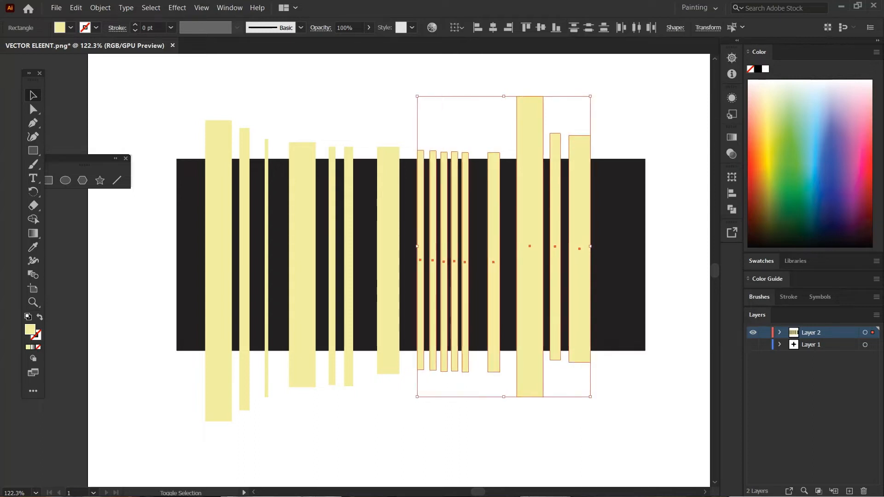
shift+click(388, 267)
shift+click(348, 267)
shift+click(332, 267)
shift+click(302, 266)
shift+click(266, 267)
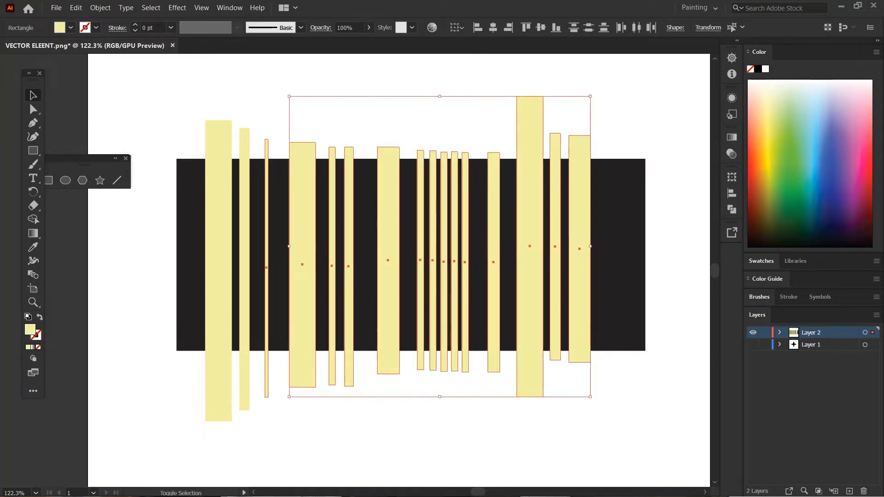
shift+click(244, 267)
shift+click(218, 267)
right_click(390, 91)
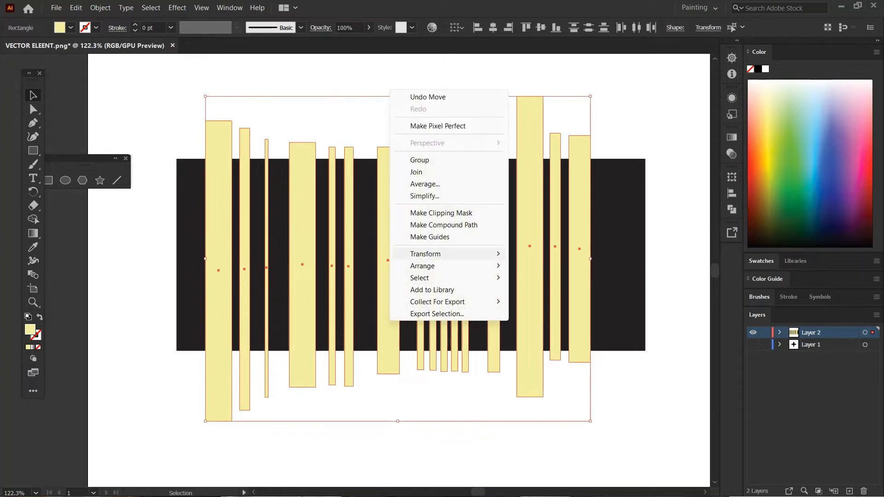
click(419, 160)
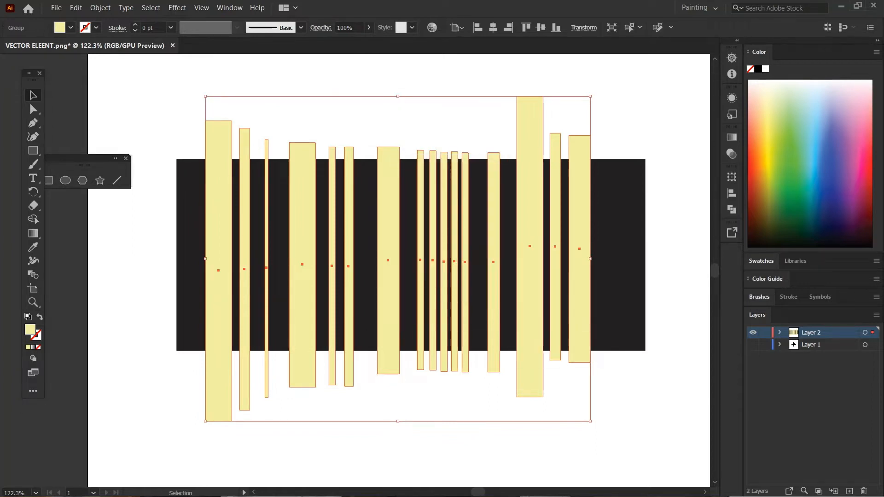
With Shape Builder on all shapes, remove the first two strips, the last strip and all strip ends projecting beyond the black rectangle.
key(ctrl+a)
key(shift+m)
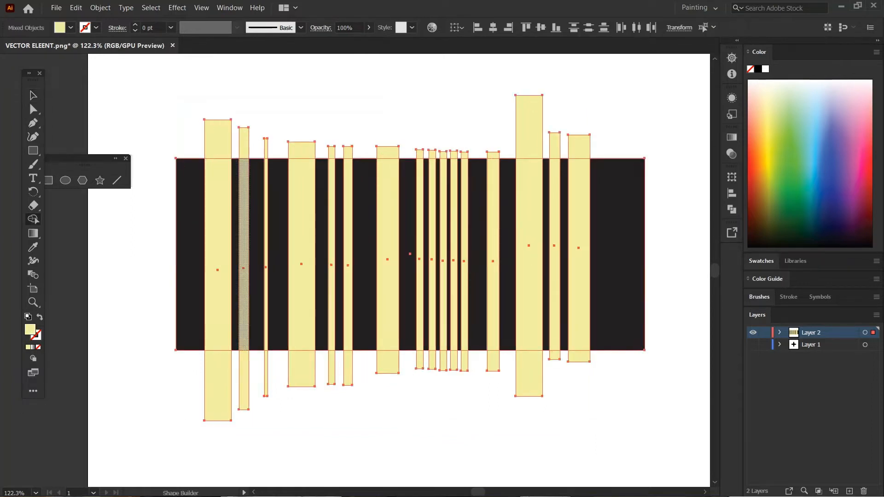
alt+click(214, 409)
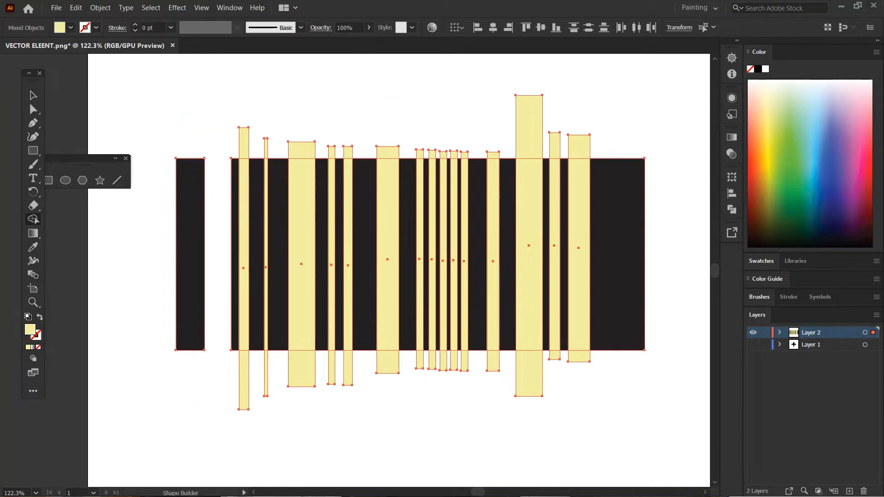
alt+click(244, 411)
drag(230, 143, 593, 146)
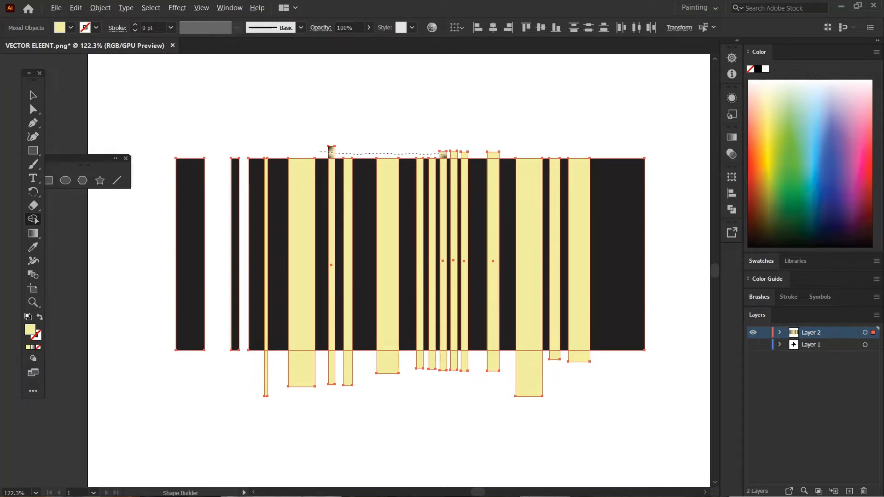
drag(442, 154, 511, 154)
drag(222, 387, 632, 365)
drag(609, 357, 357, 367)
drag(578, 385, 576, 330)
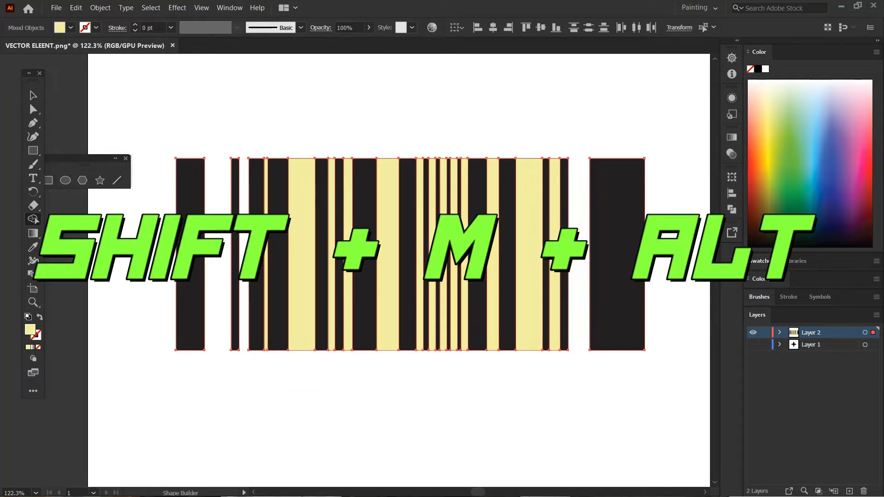
Remove the remaining yellow strips inside the rectangle with Shape Builder, leaving only separate black barcode bars.
drag(554, 378, 555, 329)
drag(526, 375, 527, 329)
drag(491, 366, 492, 329)
mouse_move(464, 368)
mouse_down()
mouse_move(465, 329)
mouse_move(453, 329)
mouse_up()
drag(443, 359, 443, 329)
mouse_move(432, 359)
mouse_down()
mouse_move(433, 329)
mouse_move(420, 329)
mouse_up()
drag(388, 359, 387, 329)
drag(348, 364, 348, 329)
drag(330, 362, 331, 329)
drag(300, 370, 300, 329)
drag(266, 357, 266, 329)
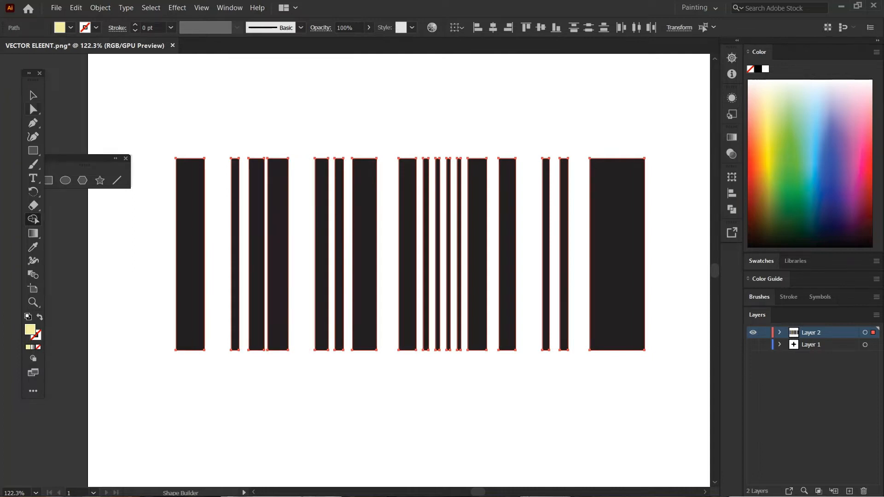
Narrow the wide black bar at the barcode's right end to a thin bar.
key(v)
key(z)
drag(390, 386, 368, 387)
key(v)
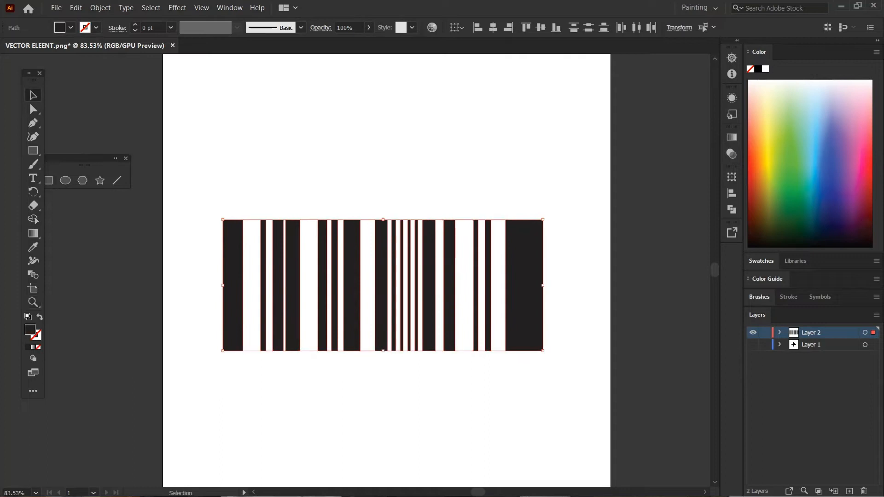
key(ctrl+shift+a)
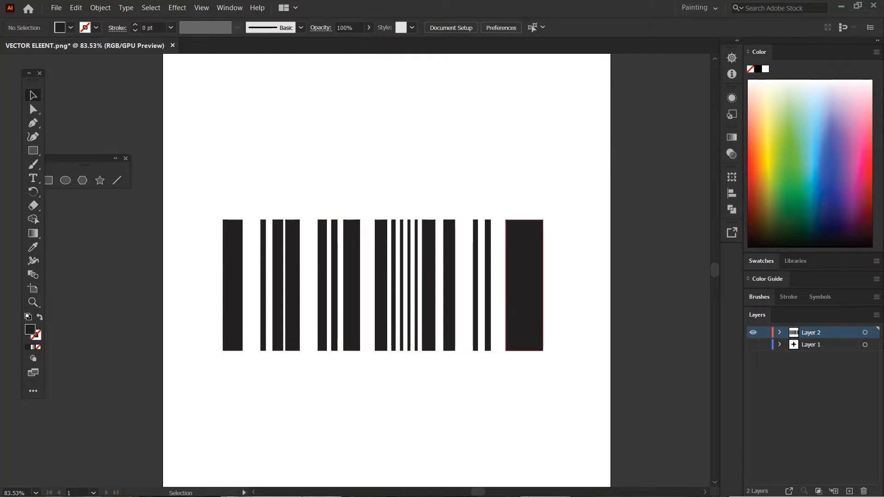
click(524, 285)
drag(543, 286, 496, 309)
click(552, 289)
Select all the barcode bars and move them slightly right to the middle of the artboard.
key(z)
key(v)
drag(552, 308, 299, 218)
drag(408, 285, 421, 286)
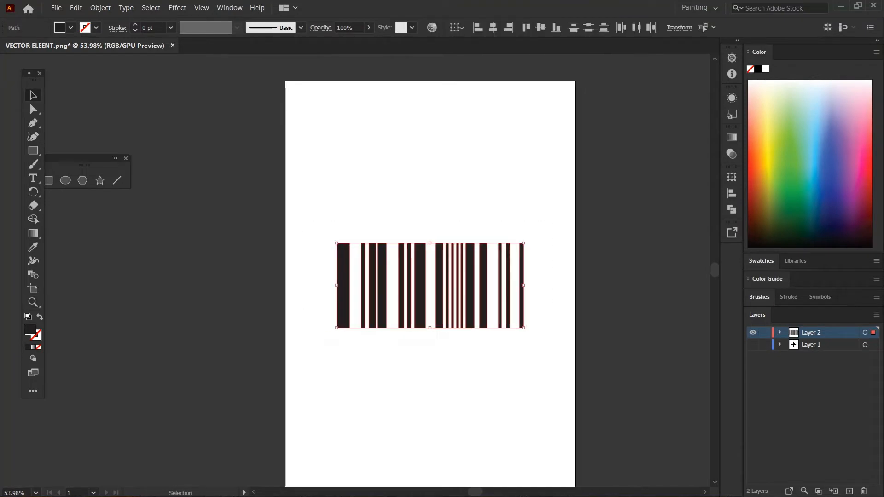
Enlarge the whole barcode and position it around the middle of the artboard.
key(ctrl+shift+a)
key(ctrl+a)
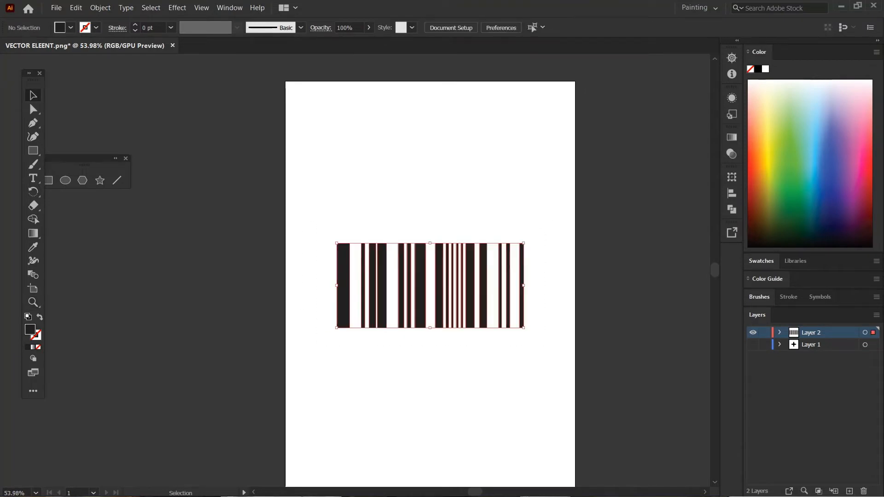
drag(524, 327, 571, 349)
click(532, 368)
drag(476, 296, 459, 299)
key(ctrl+z)
key(ctrl+z)
key(ctrl+z)
key(ctrl+z)
key(ctrl+z)
key(ctrl+z)
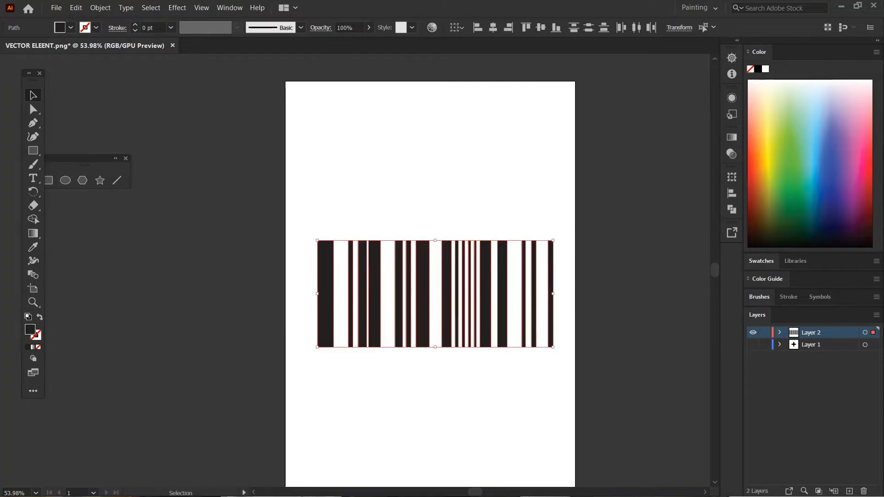
Export the barcode to the Desktop as a PNG, correcting the file name to VECTOR ELEmNT with a 2 added.
click(56, 7)
mouse_move(138, 215)
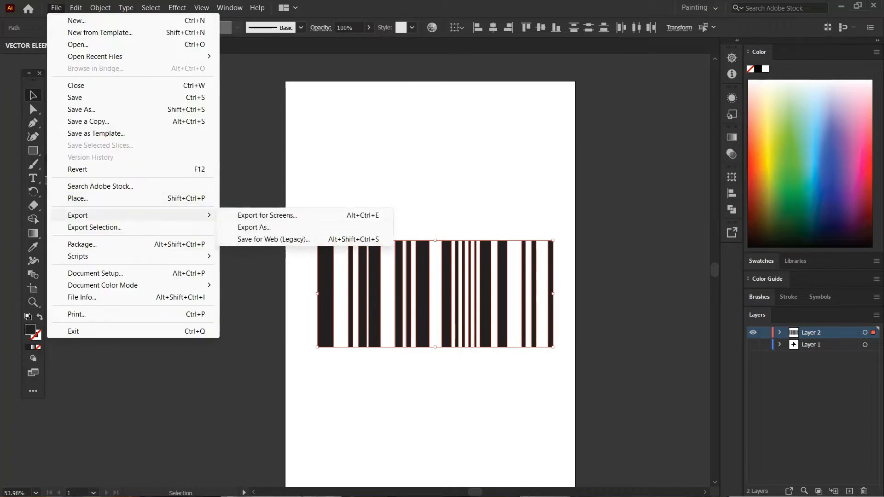
click(254, 227)
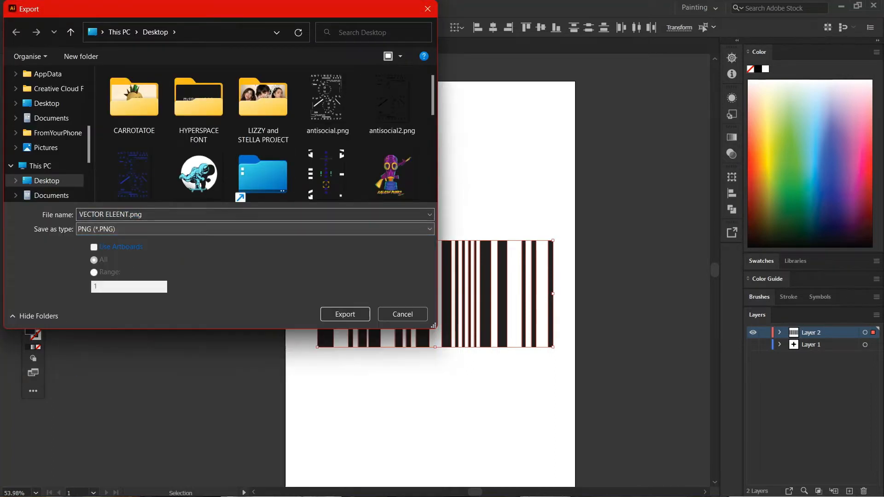
click(125, 215)
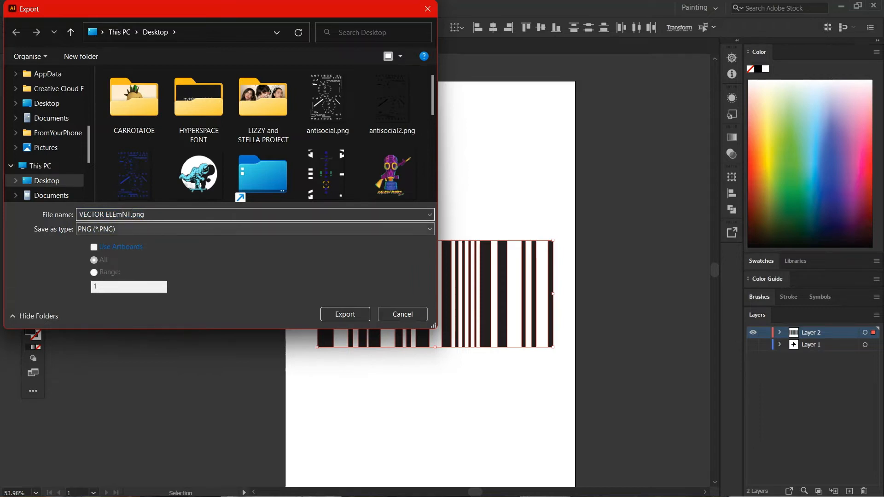
text(2)
key(Return)
key(Return)
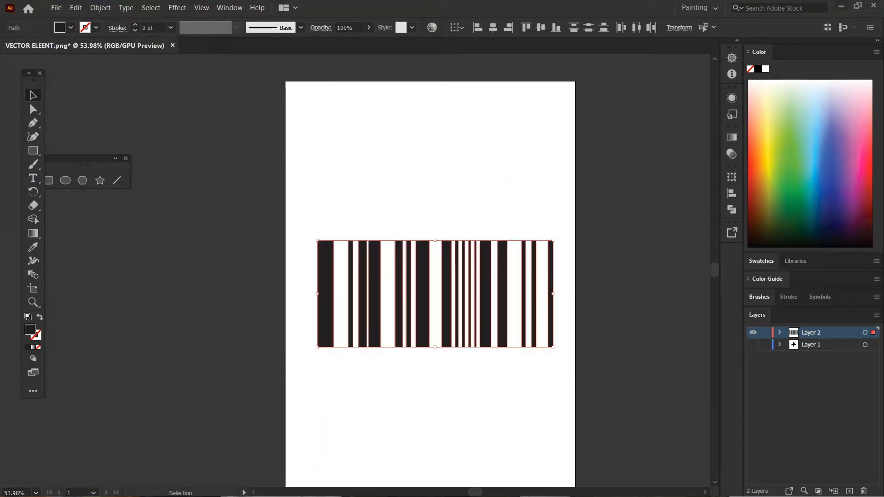
Switch to Photoshop and place the Downloads photo of the woman in black against the right edge of the Untitled-1 canvas.
click(840, 5)
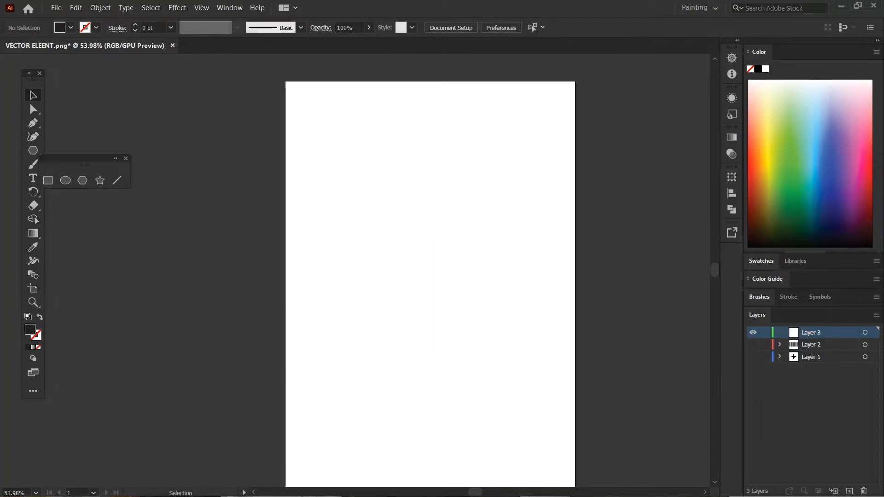
click(517, 483)
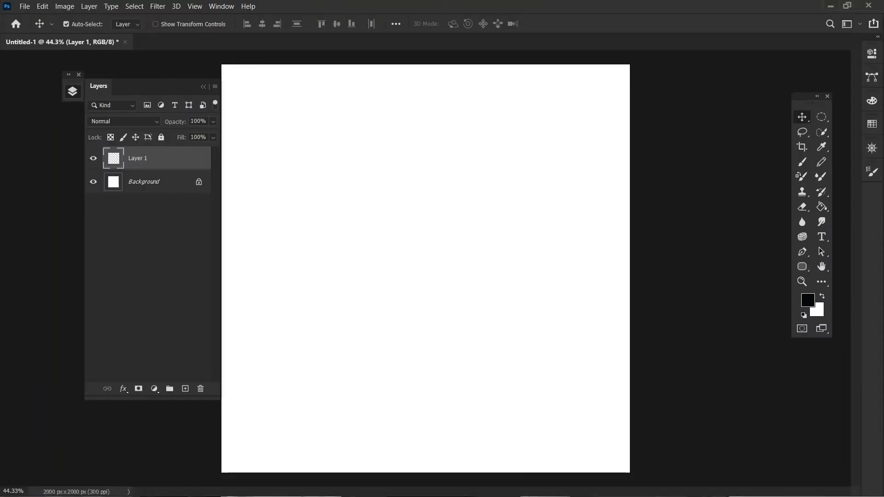
click(413, 490)
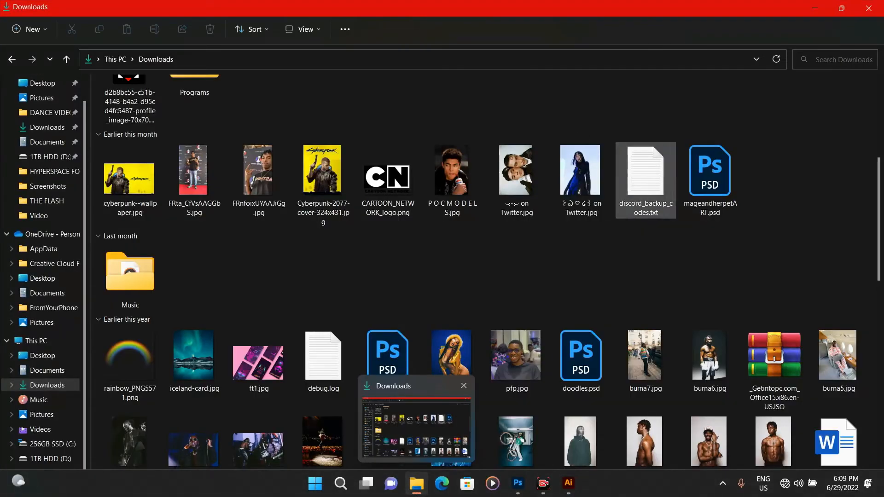
click(580, 180)
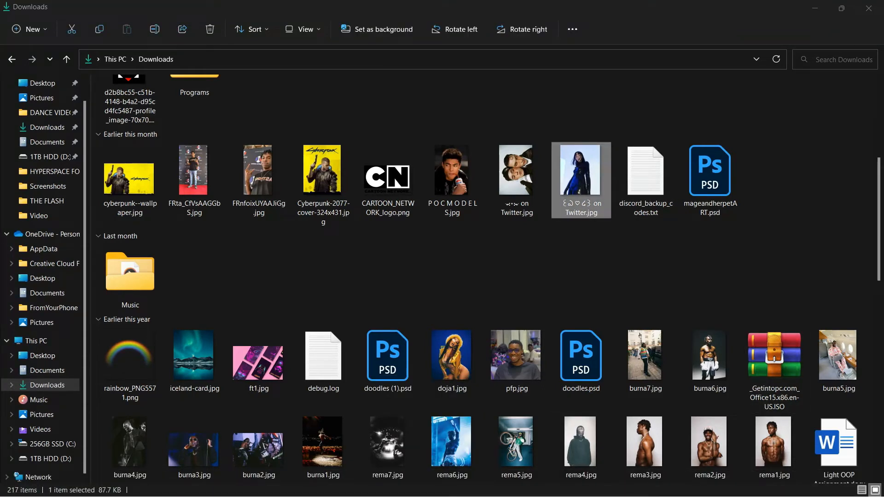
drag(580, 179, 460, 322)
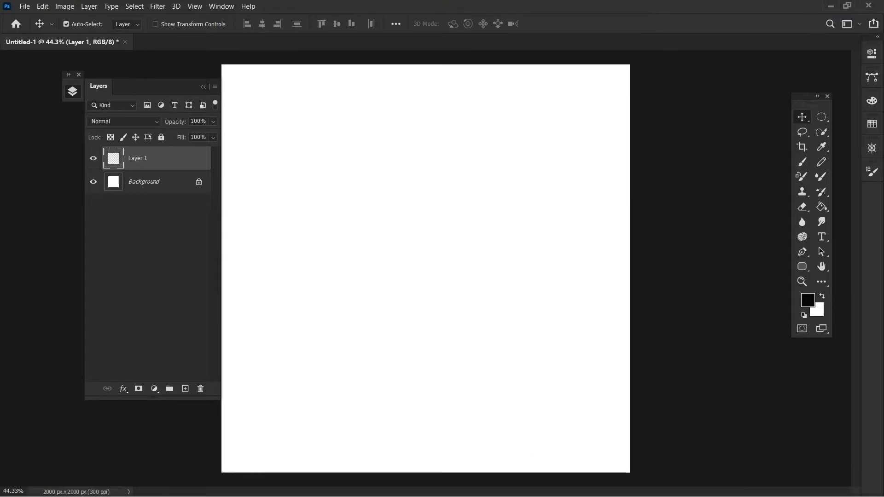
click(551, 24)
drag(494, 222, 541, 223)
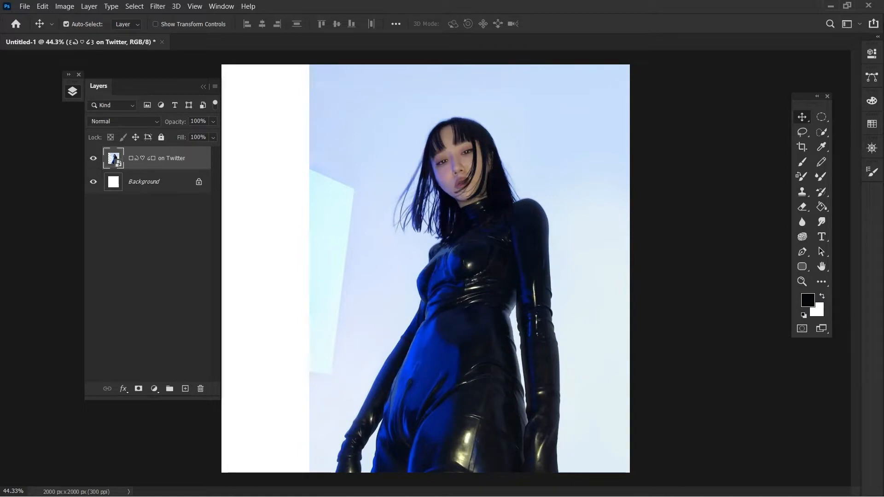
Add a new layer above the photo and fill it with the turquoise swatch.
key(alt+bracketleft)
key(ctrl+shift+alt+n)
key(ctrl+shift+bracketright)
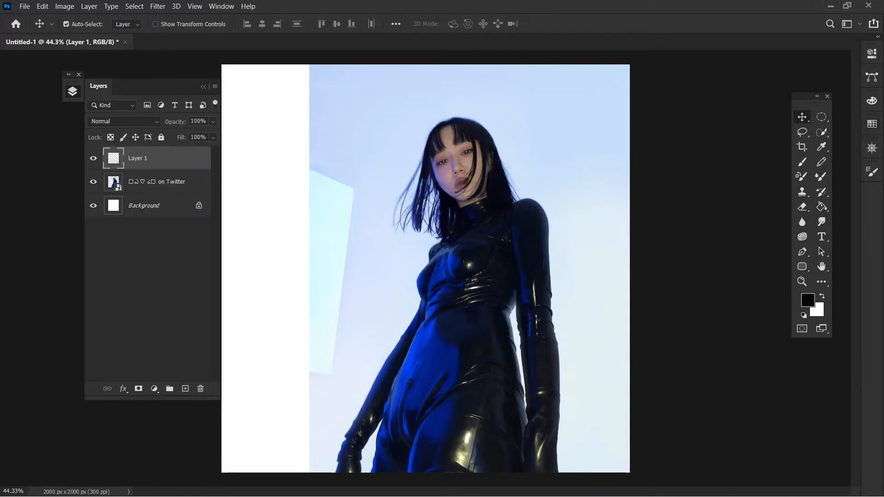
click(871, 124)
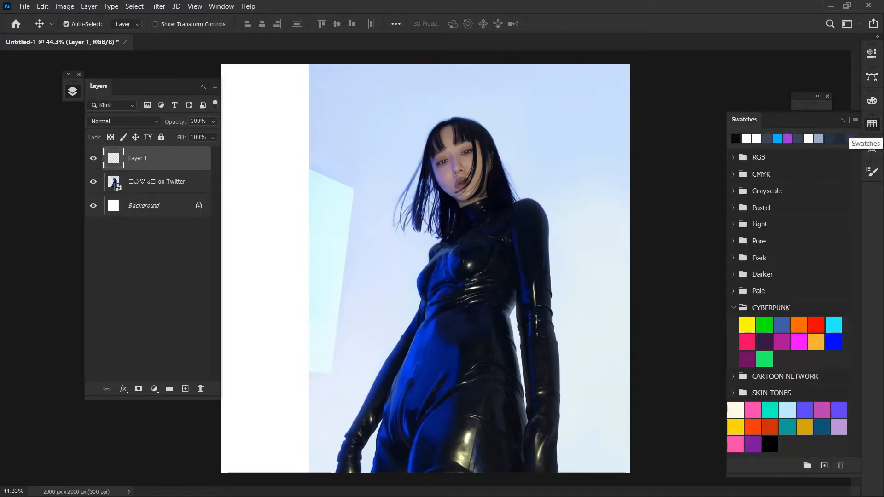
click(769, 409)
click(843, 120)
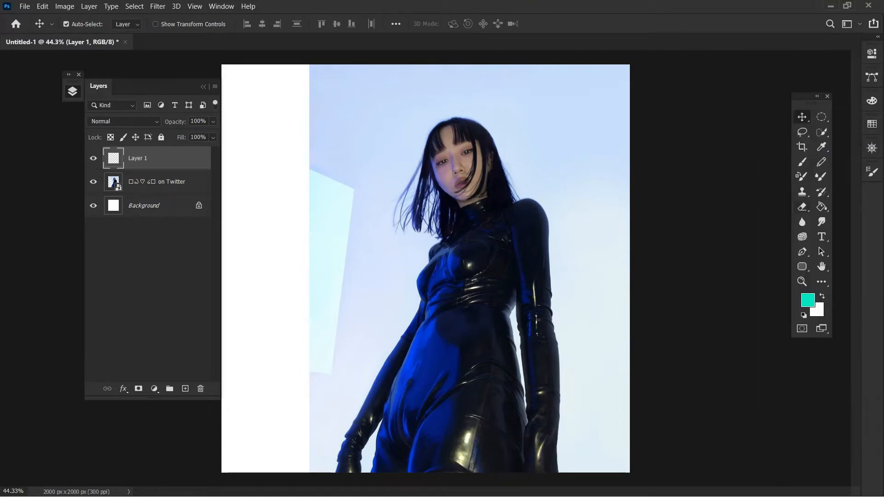
key(g)
key(alt+BackSpace)
key(v)
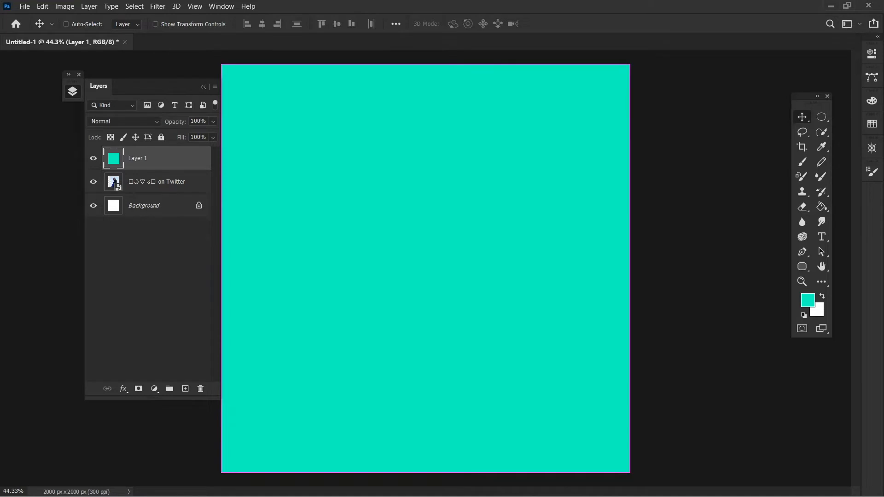
Duplicate the turquoise layer and try scaling the copy down slightly from its top-right corner.
key(ctrl+j)
key(ctrl+t)
drag(629, 64, 609, 84)
click(802, 117)
key(ctrl+a)
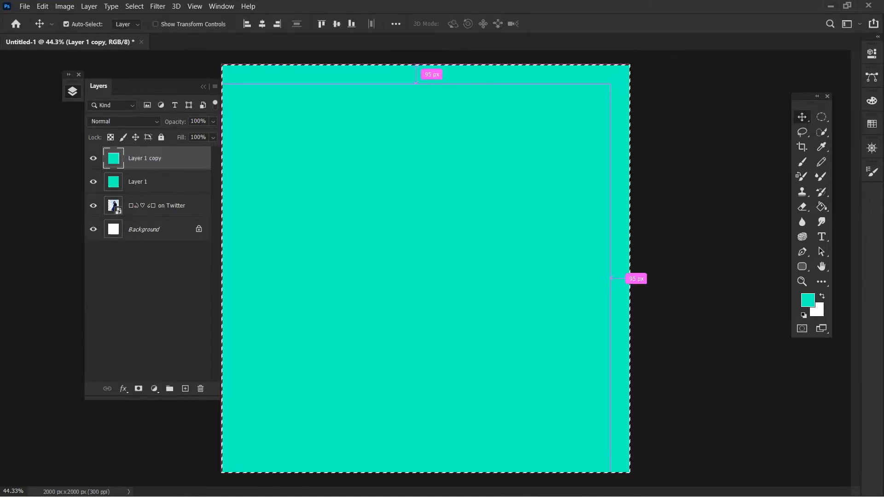
key(ctrl+d)
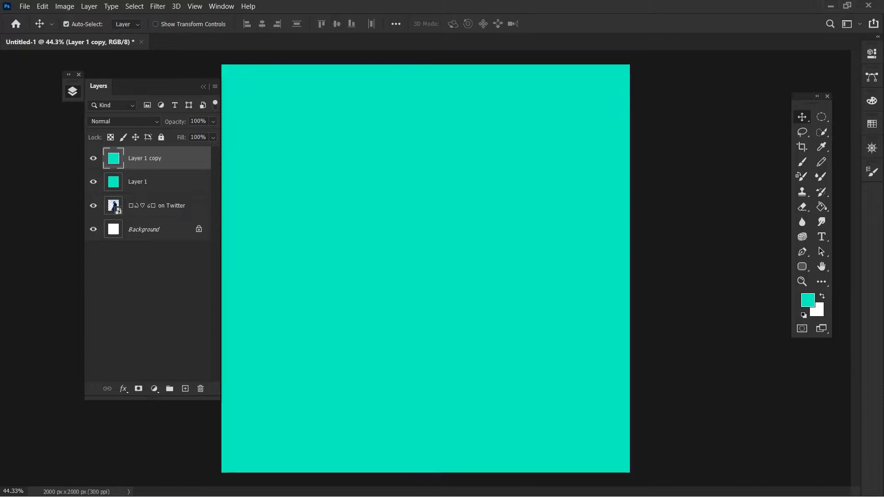
Delete the turquoise layer copy and undo the deletion.
key(Escape)
key(Delete)
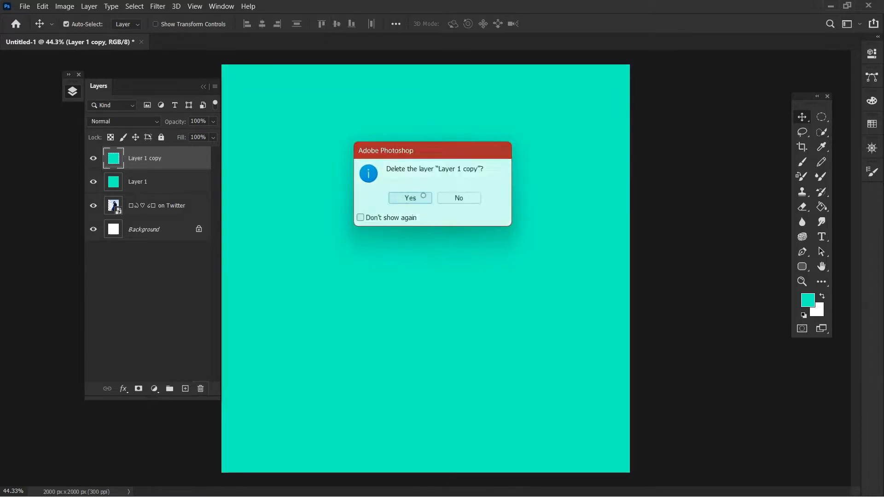
key(Return)
key(ctrl+z)
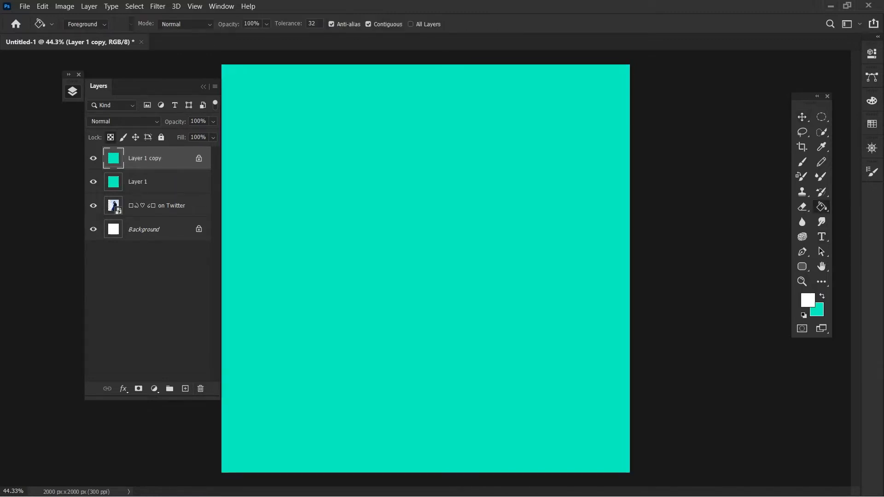
Fill Layer 1 copy with white and scale it down to about 95.6% from its top-left corner.
key(alt+BackSpace)
key(ctrl+t)
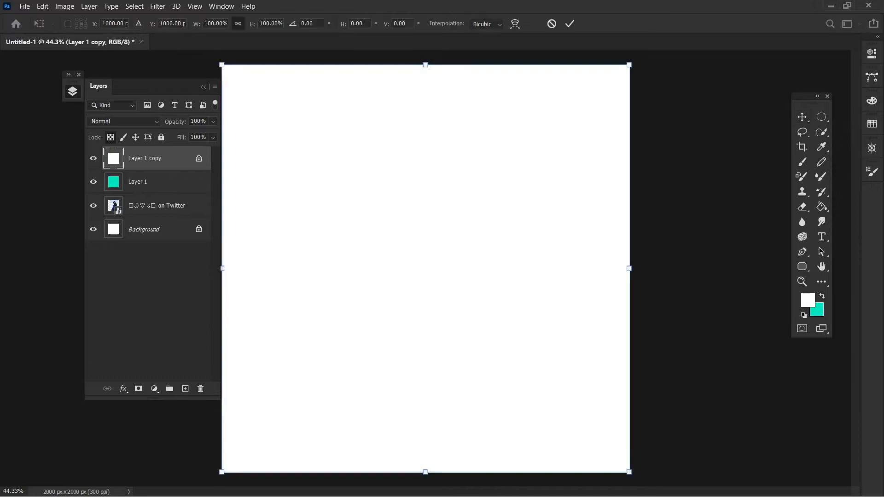
drag(221, 65, 239, 84)
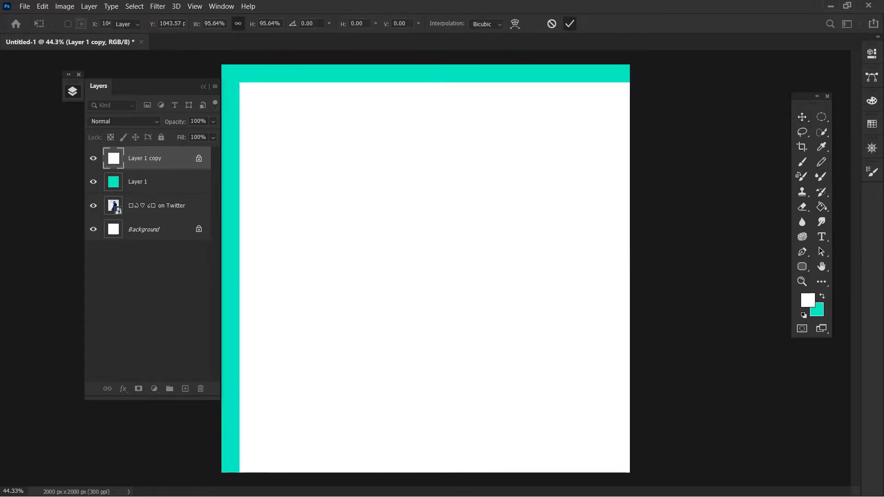
key(Return)
Center the white square vertically and horizontally on the canvas.
key(ctrl+a)
click(336, 24)
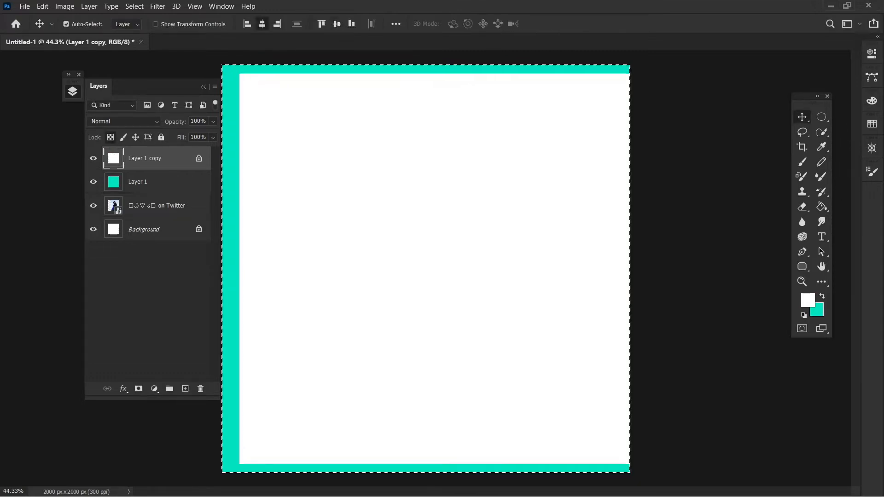
click(262, 23)
key(ctrl+d)
Shrink the white square a bit more and center it on the canvas again to leave an even turquoise border.
key(ctrl+t)
drag(629, 65, 609, 85)
key(Return)
key(ctrl+a)
click(336, 24)
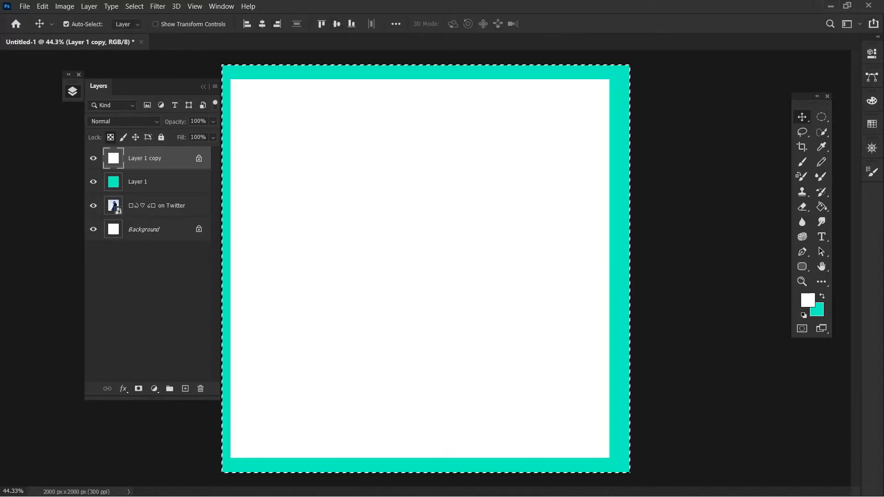
click(262, 23)
click(66, 24)
click(66, 24)
click(66, 24)
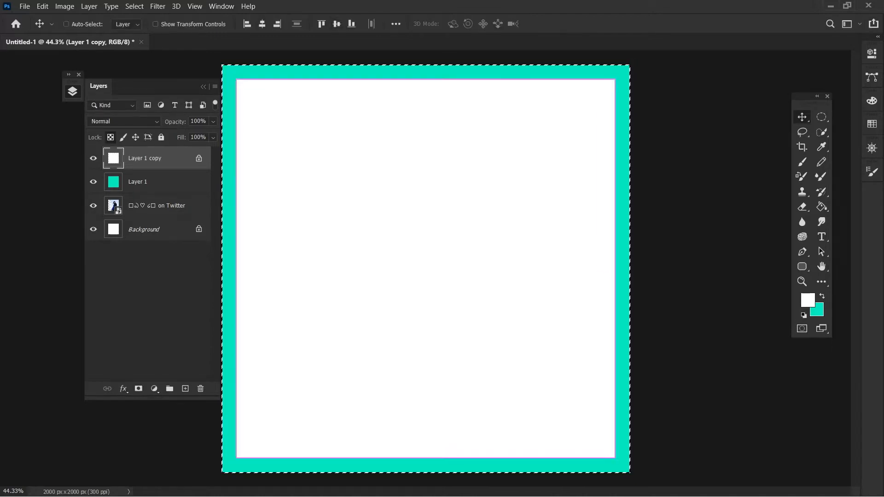
key(ctrl+d)
click(66, 24)
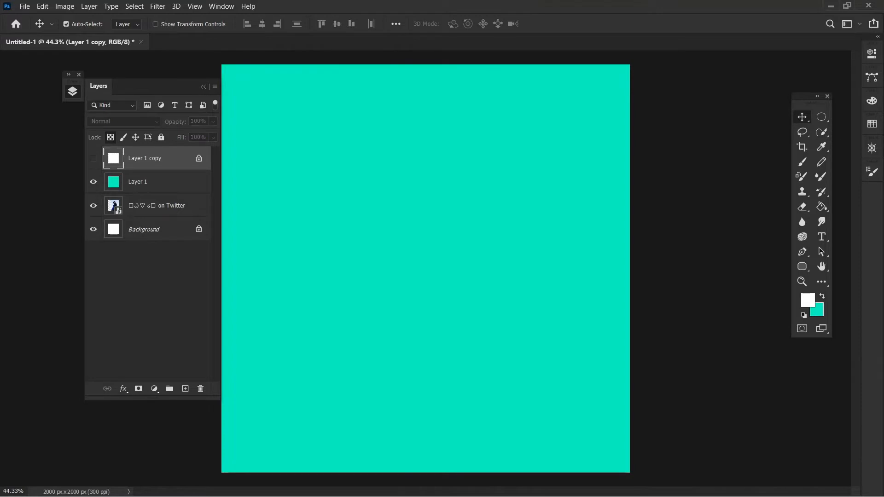
click(93, 158)
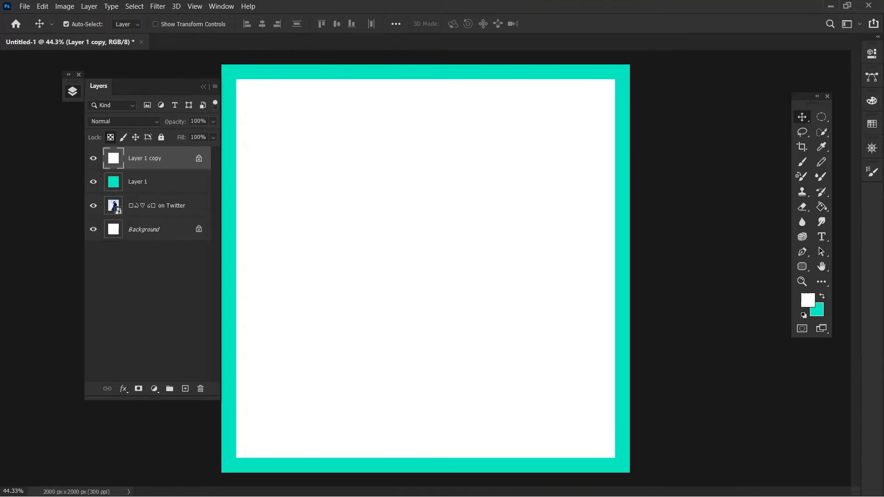
Cut the white square's area out of the turquoise Layer 1 and hide the white Layer 1 copy.
click(66, 24)
key(ctrl+a)
click(66, 24)
click(138, 181)
ctrl+click(114, 157)
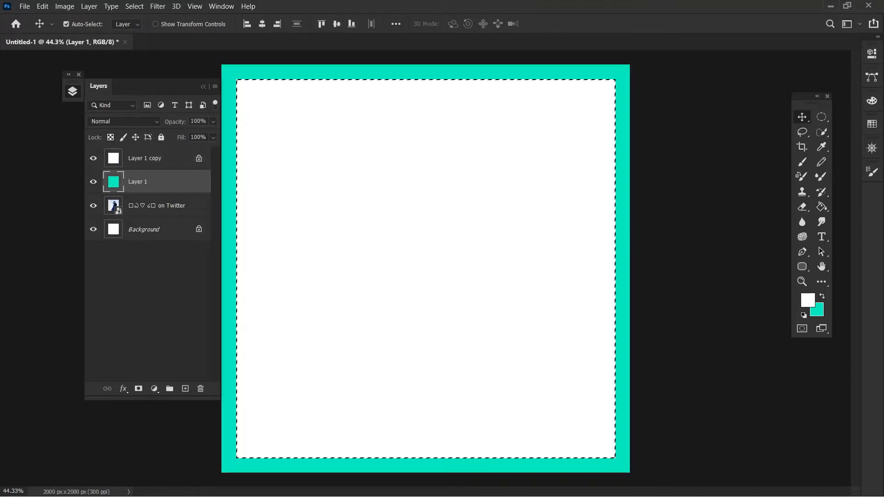
key(Delete)
click(93, 158)
key(ctrl+d)
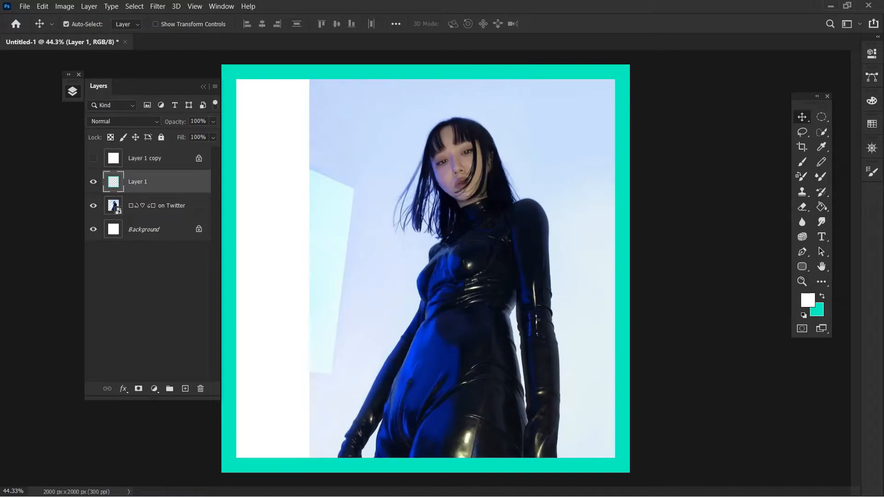
Add a Hue/Saturation adjustment directly above the photo layer and reduce its saturation to the minimum.
click(157, 206)
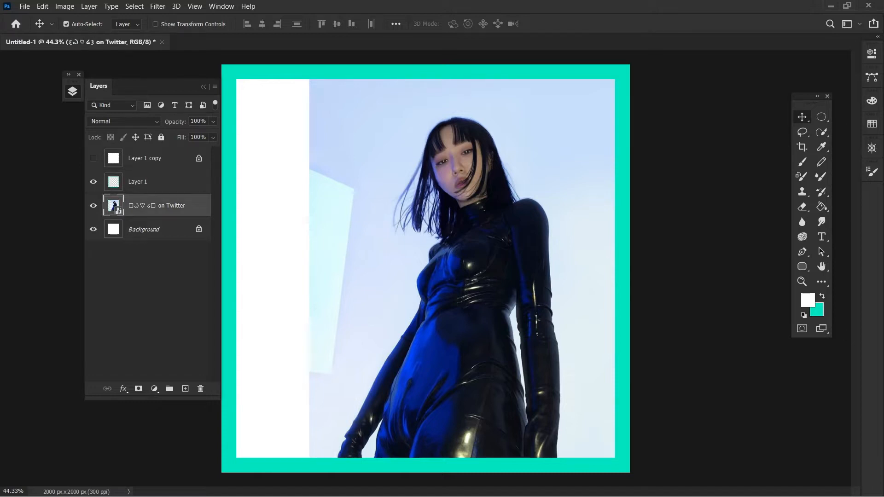
click(154, 388)
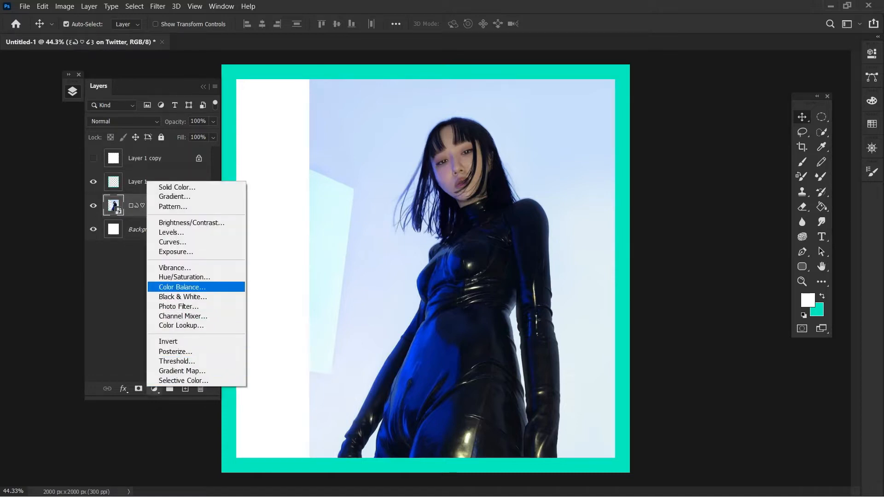
click(194, 278)
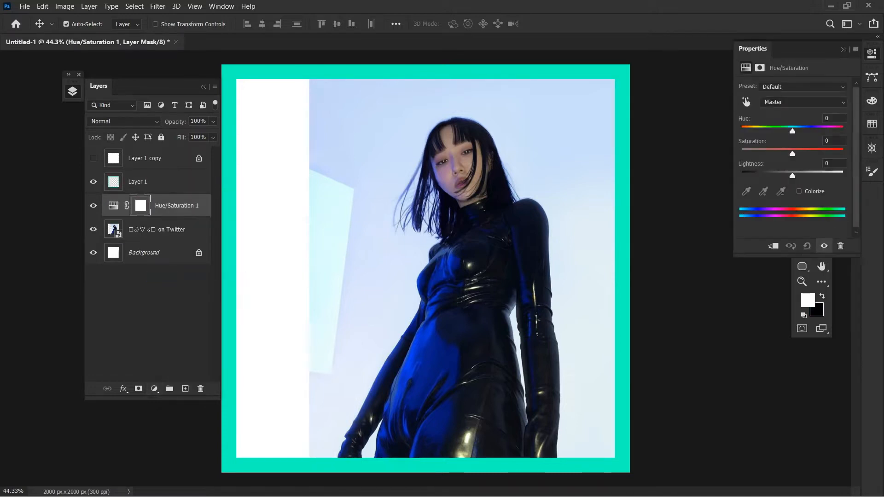
drag(792, 153, 741, 153)
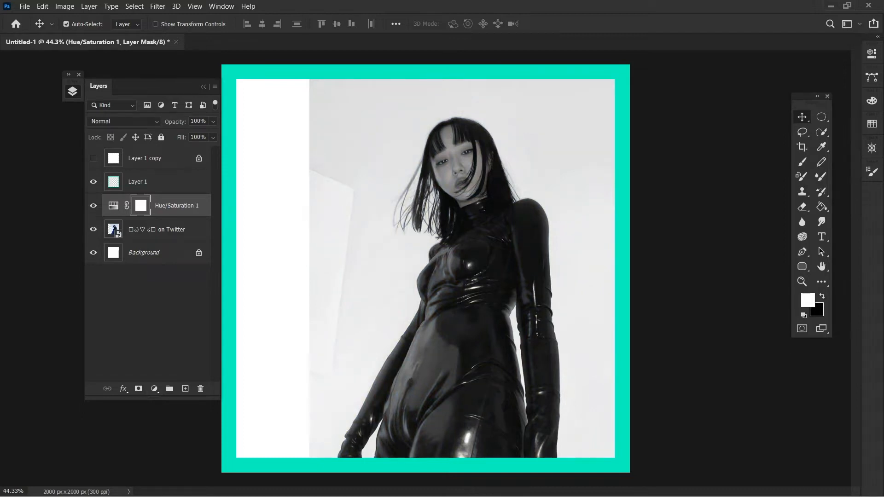
Add a new layer above the turquoise border and marquee-select a full-height strip covering about the left third of the canvas.
click(138, 182)
click(185, 389)
right_click(821, 117)
click(827, 116)
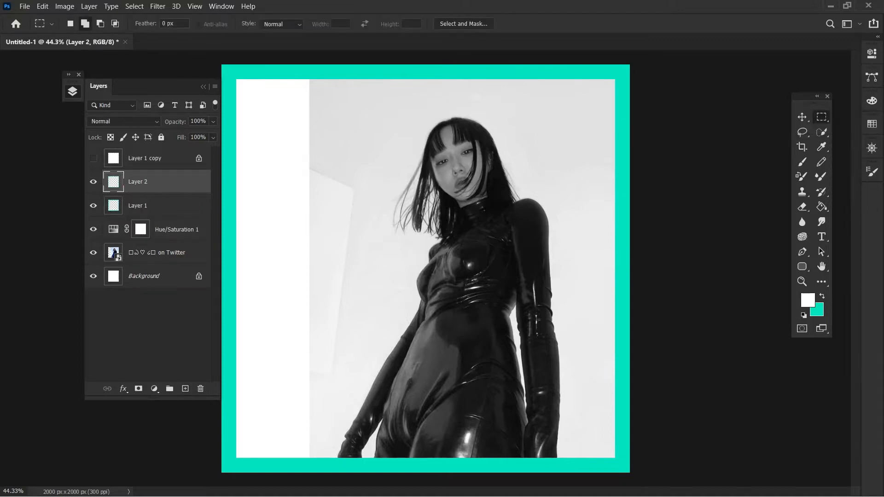
drag(222, 65, 351, 472)
Fill the selected left-hand strip on Layer 2 with turquoise and deselect it.
click(821, 296)
click(821, 206)
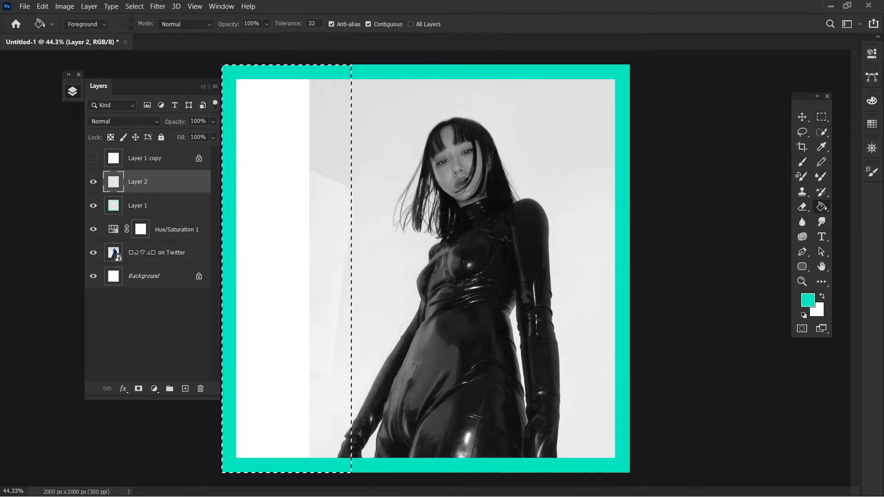
click(294, 230)
key(ctrl+d)
Shift the photo horizontally to the right so the figure is centered in the area beside the turquoise strip.
key(v)
drag(521, 249, 541, 249)
key(shift+Right)
key(shift+Right)
key(shift+Right)
key(shift+Right)
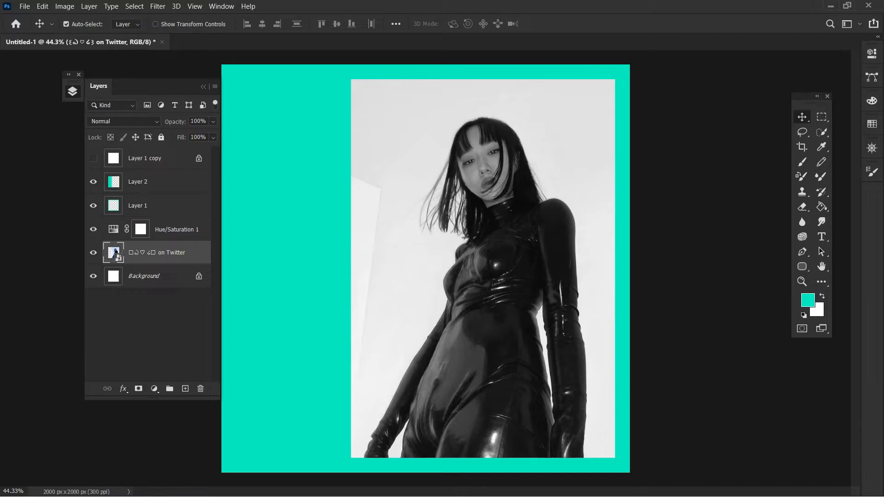
Place the barcode file VECTOR ELEmNT2.png from the desktop folder into the poster above Layer 2.
click(147, 182)
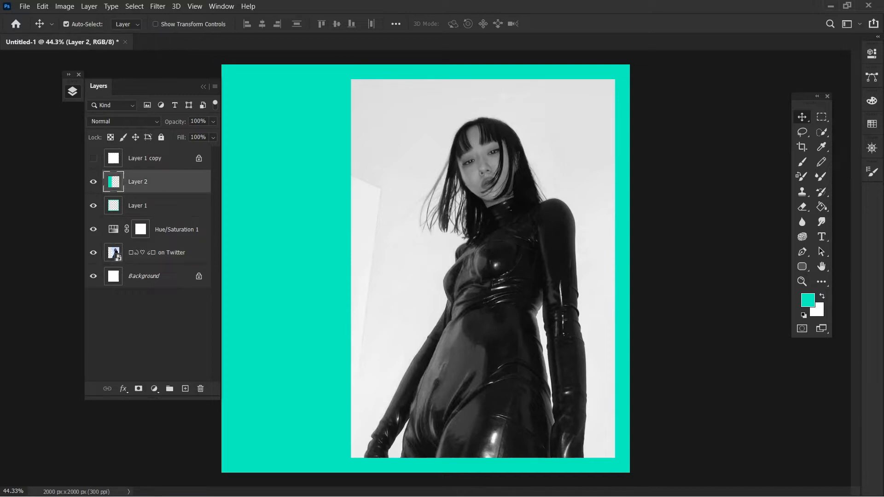
click(416, 483)
click(43, 355)
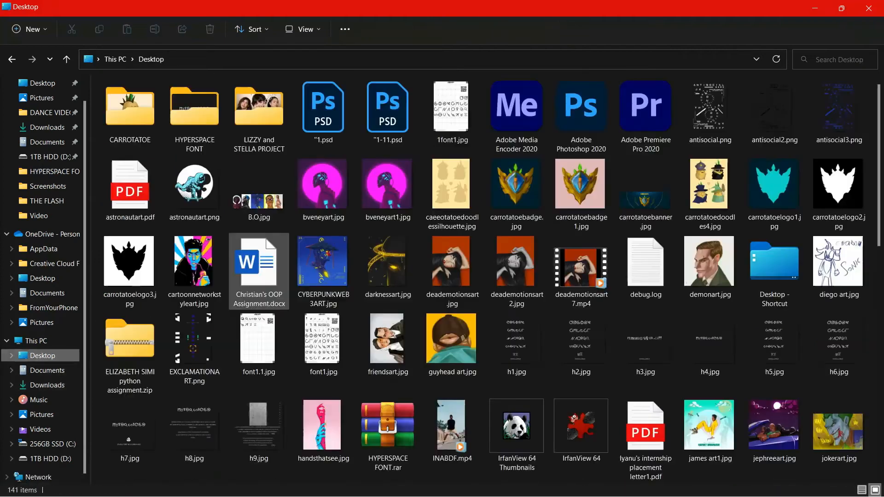
scroll(874, 165, down, 10)
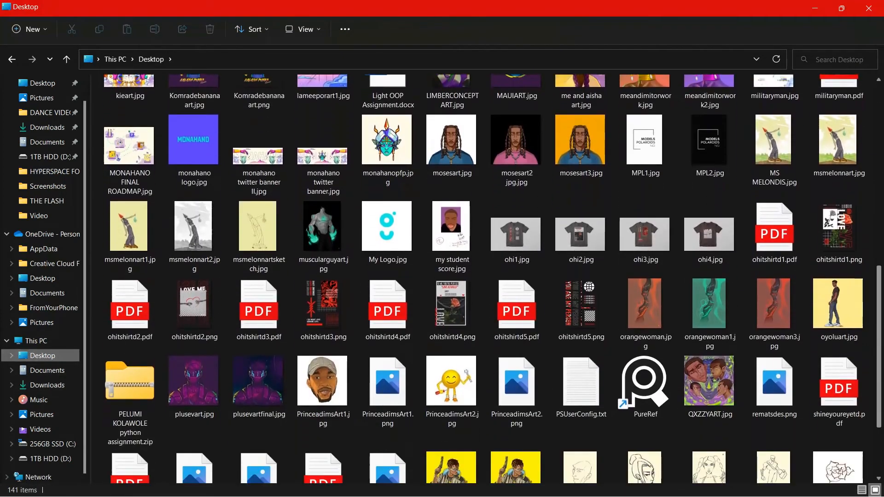
scroll(452, 327, down, 4)
scroll(452, 328, up, 4)
scroll(452, 328, down, 2)
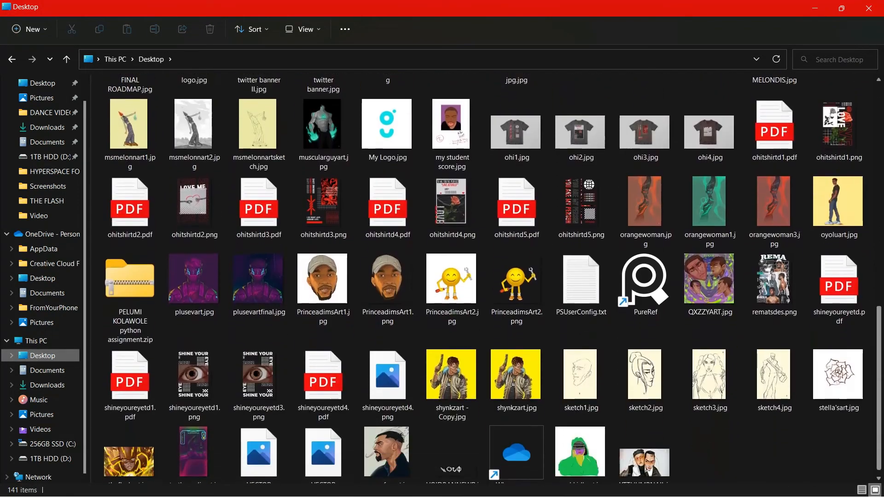
drag(878, 388, 878, 392)
click(323, 445)
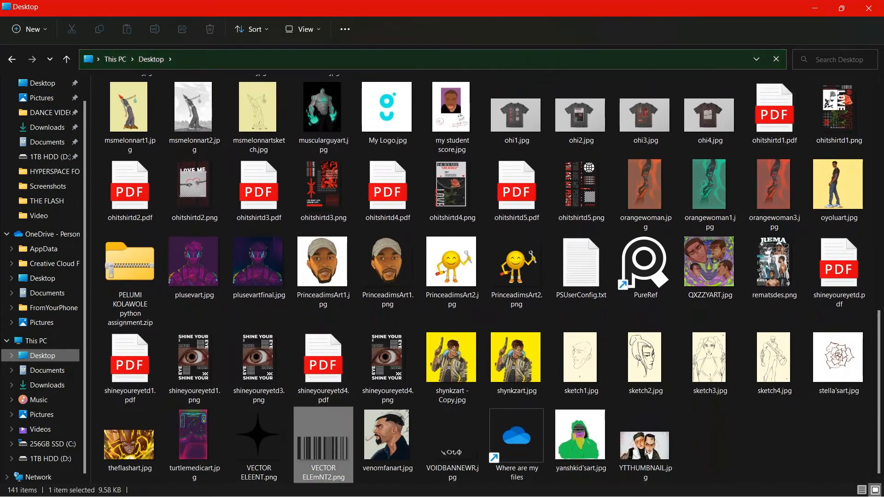
drag(323, 446, 423, 272)
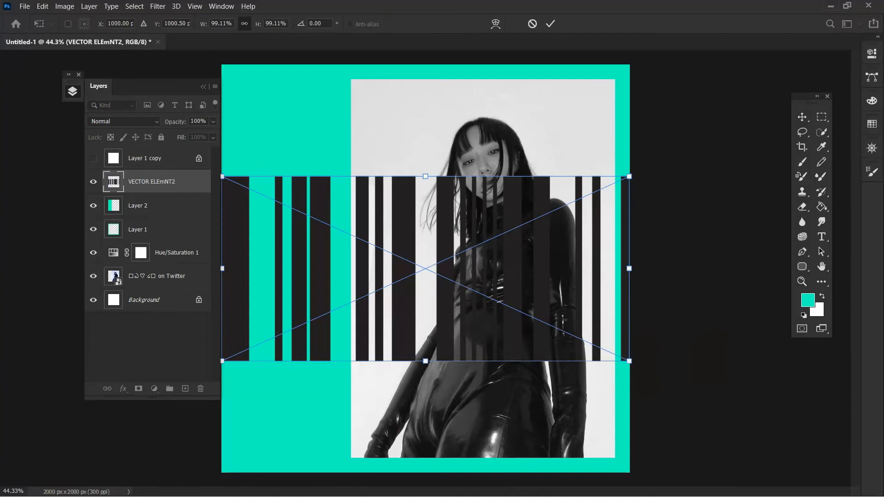
Scale the barcode down to about 19%, rotate it 90° and place it in the upper-left corner of the turquoise strip.
drag(629, 360, 323, 224)
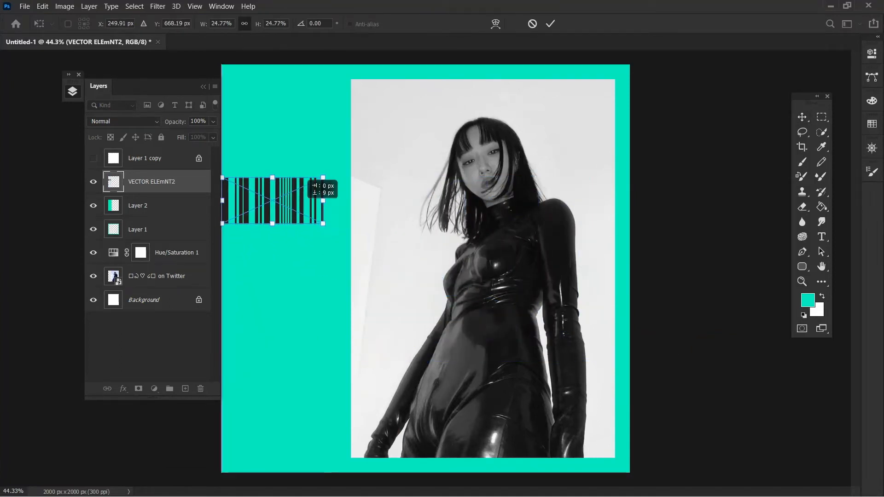
drag(301, 184, 292, 428)
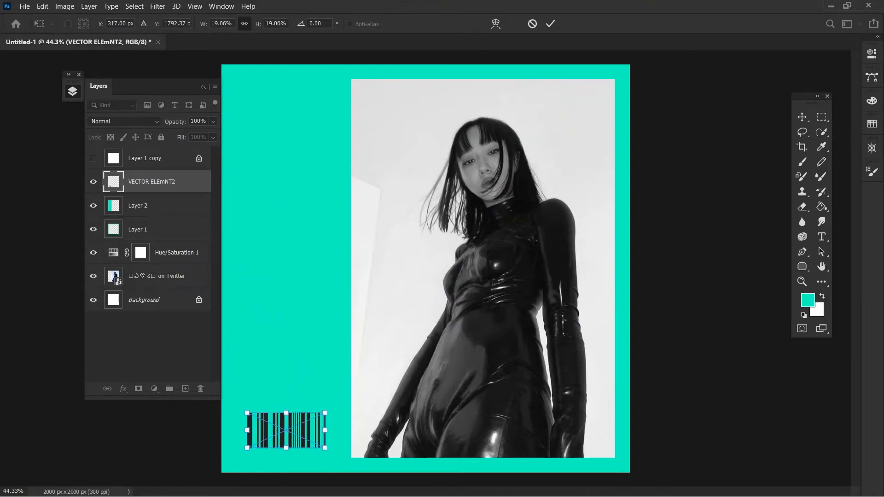
drag(343, 400, 261, 86)
click(550, 24)
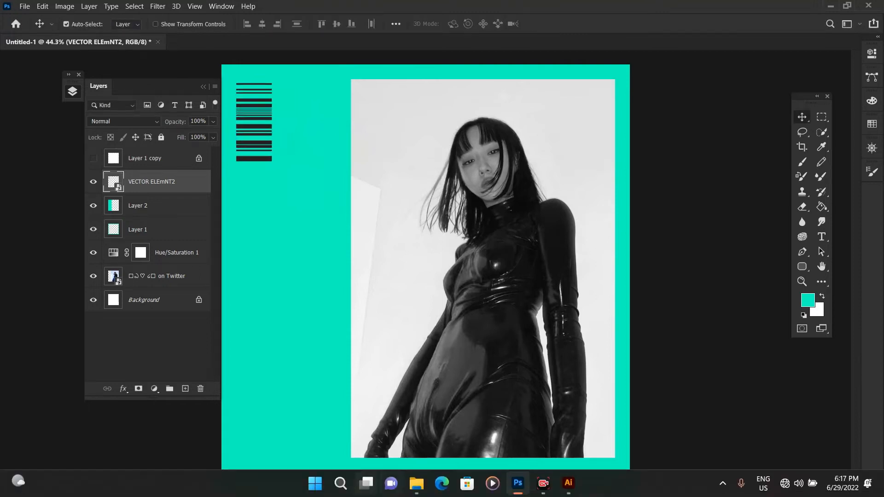
Place the star VECTOR ELEENT.png at about 112 px and stack three of them vertically near the turquoise strip's lower-left edge.
click(416, 484)
click(259, 440)
drag(258, 439, 495, 391)
drag(629, 472, 271, 443)
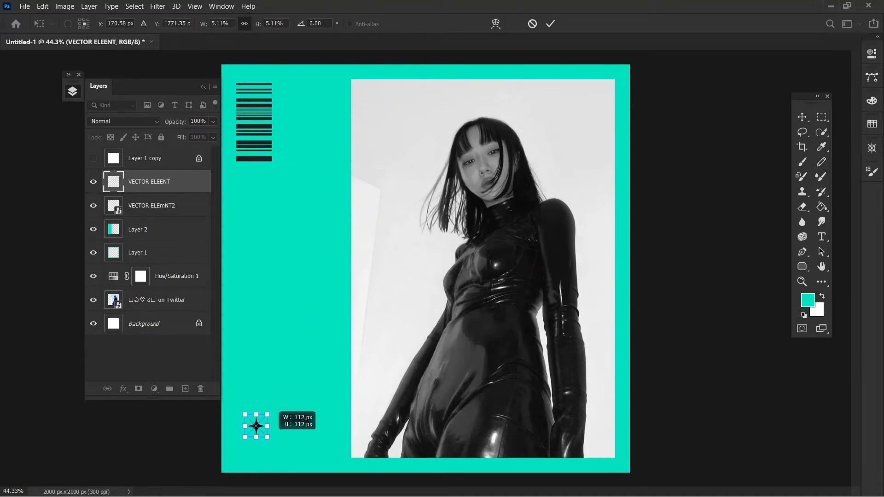
key(Return)
drag(271, 437, 252, 357)
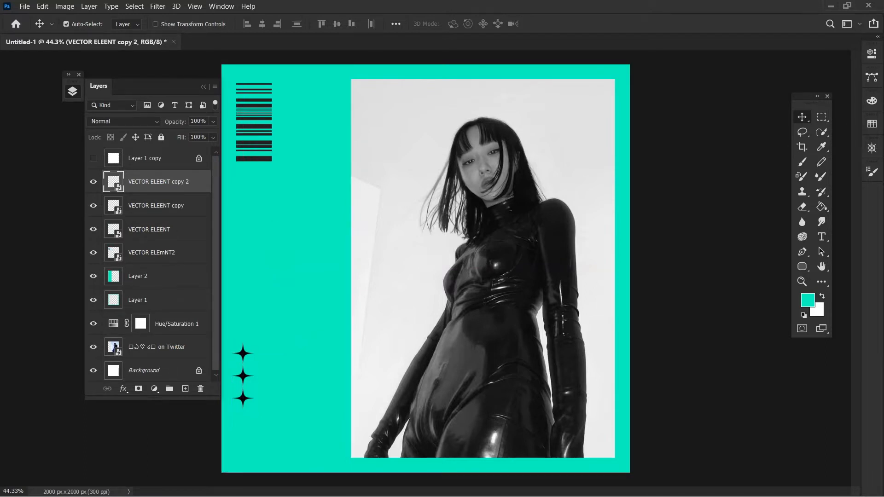
Add a new layer above the photo, fill it with turquoise and move it above the Hue/Saturation adjustment.
click(168, 347)
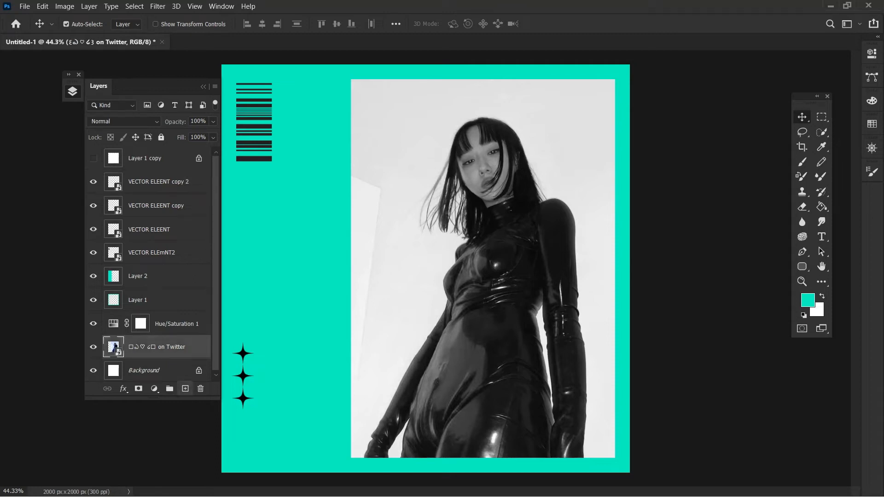
click(185, 389)
scroll(152, 322, down, 1)
right_click(195, 323)
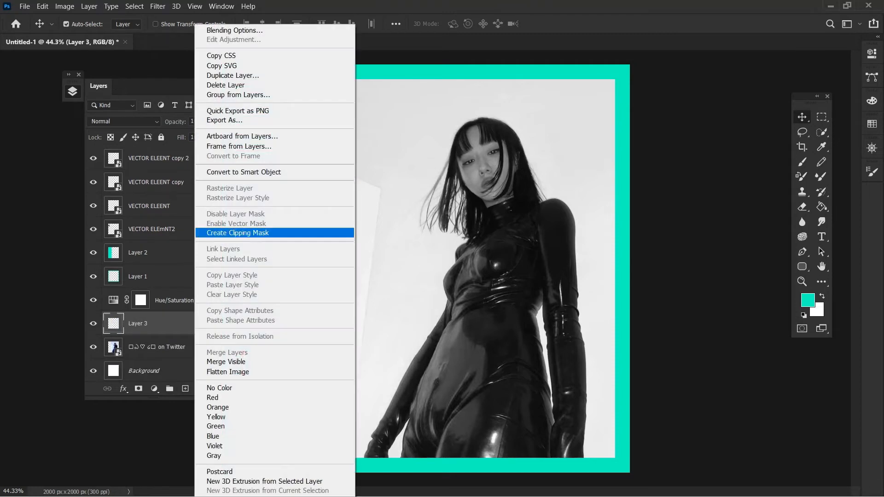
click(238, 233)
key(g)
click(483, 268)
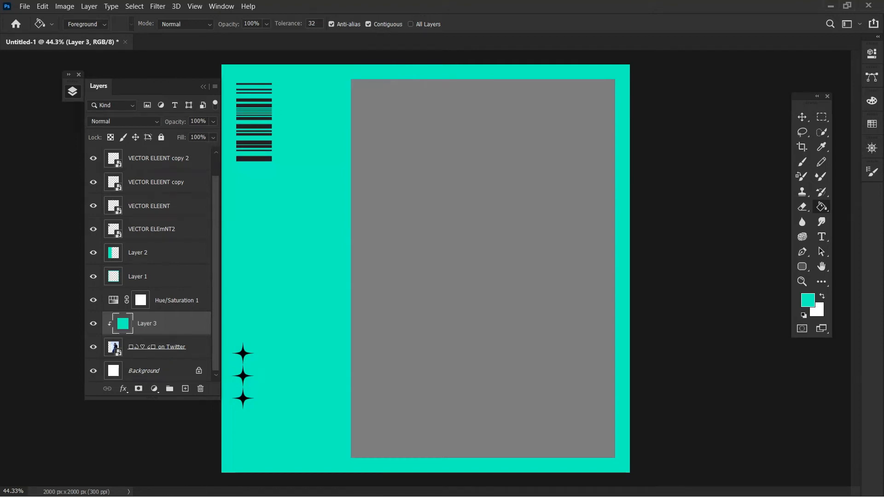
key(v)
drag(147, 323, 148, 289)
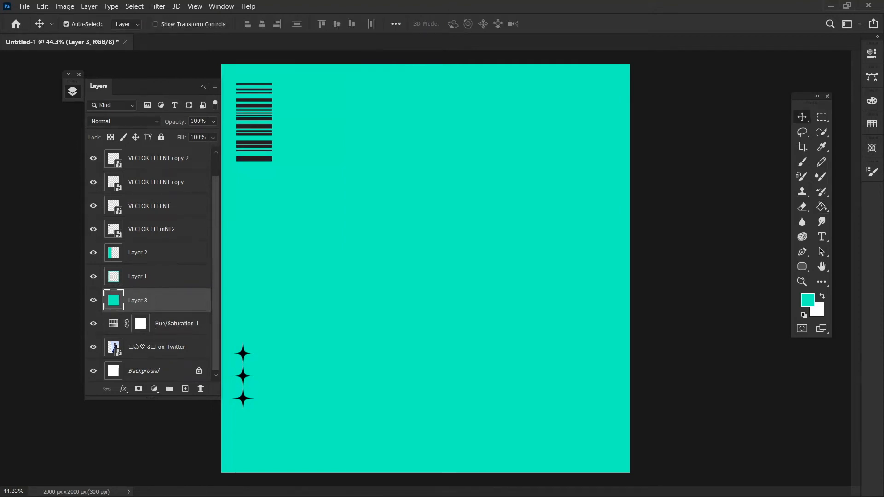
Try darkening blend modes on the turquoise Layer 3, from Multiply to Darker Color.
click(123, 121)
click(105, 156)
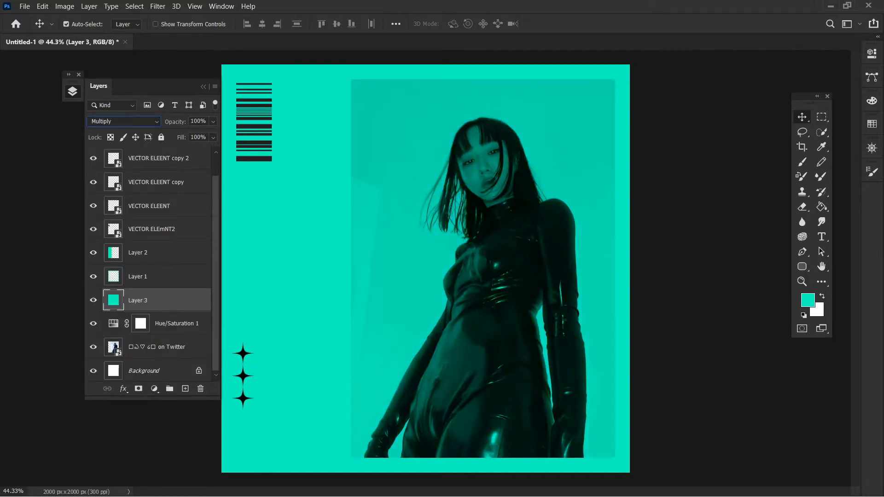
key(Down)
key(Down)
key(Down)
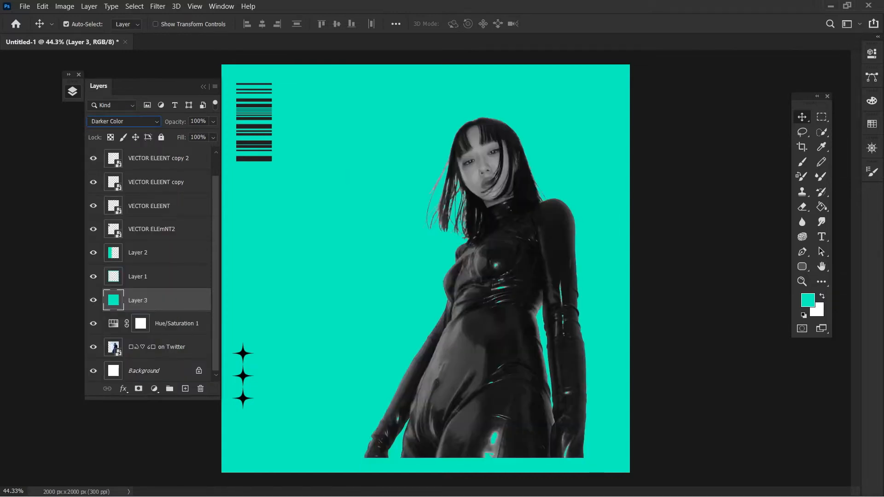
click(213, 122)
mouse_move(214, 135)
mouse_down()
mouse_move(183, 135)
mouse_move(211, 135)
mouse_up()
Try lightening blend modes on Layer 3, including Color Dodge and Lighter Color.
click(124, 121)
click(110, 209)
key(Down)
key(Down)
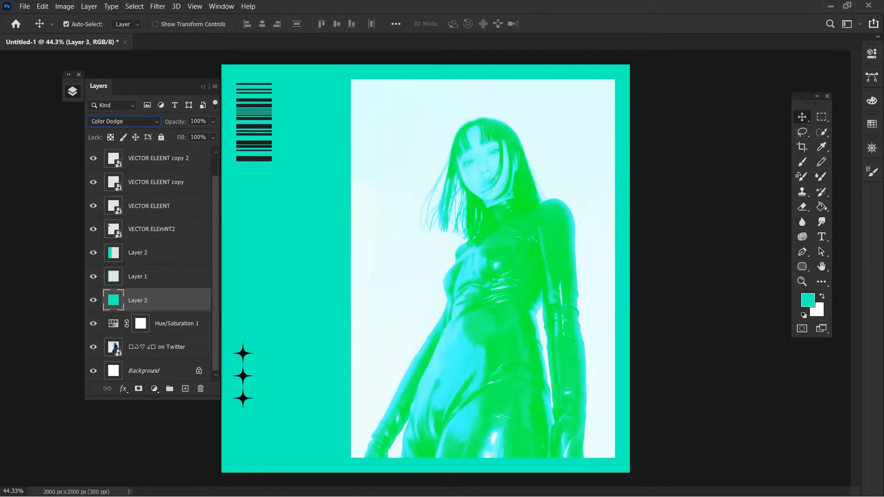
key(Down)
key(Down)
key(Down)
key(Up)
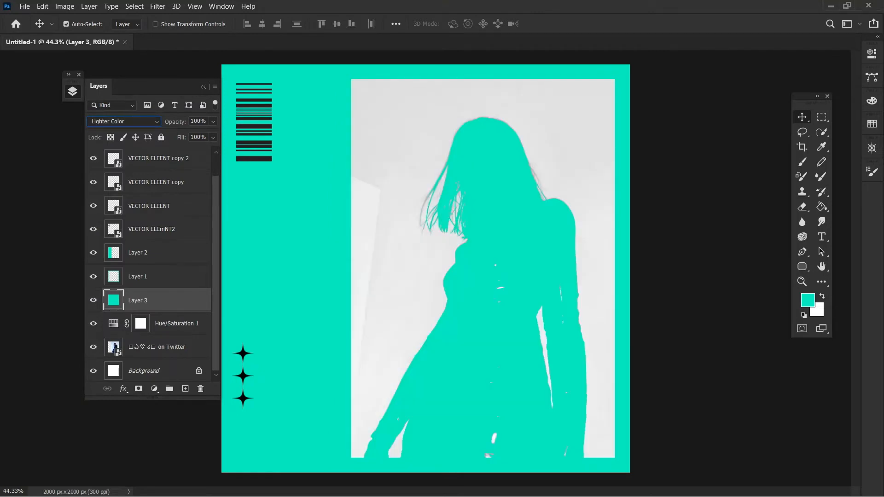
Try the contrast blend modes on Layer 3 one after another, up to Hard Mix.
key(Down)
key(Down)
key(Down)
key(Down)
key(Down)
key(Down)
key(Down)
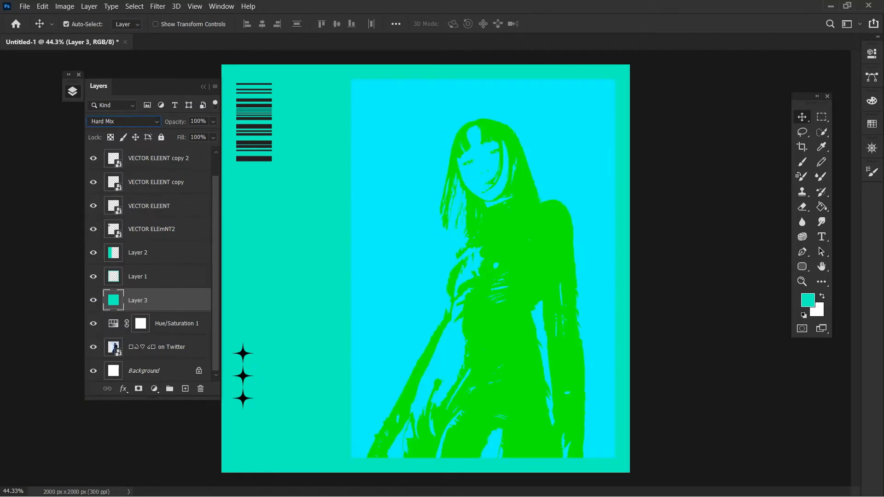
Try the remaining blend modes on Layer 3, from Subtract through to Luminosity.
key(Down)
key(Down)
key(Down)
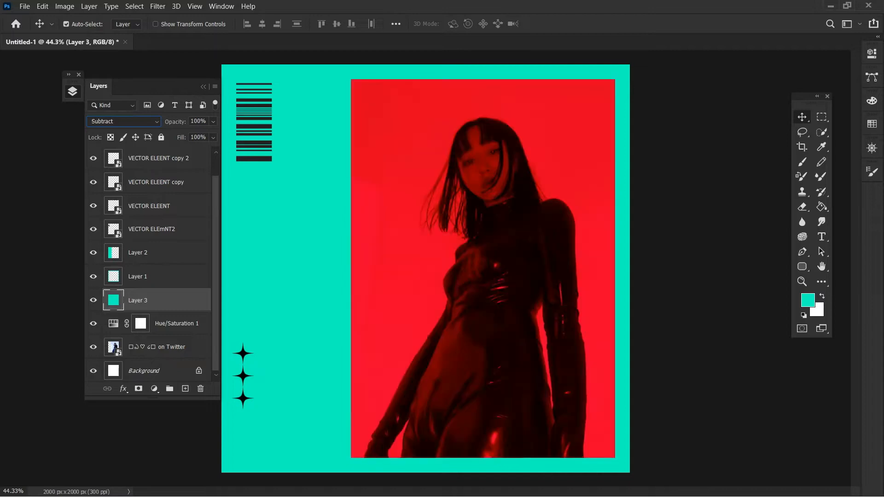
key(Down)
key(Down)
key(Down)
key(Down)
key(Down)
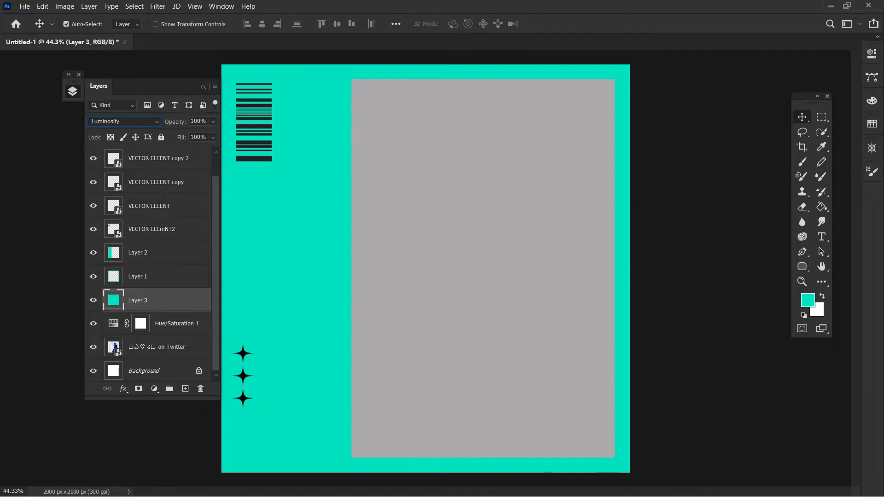
Set Layer 3's blend mode to Exclusion.
key(Up)
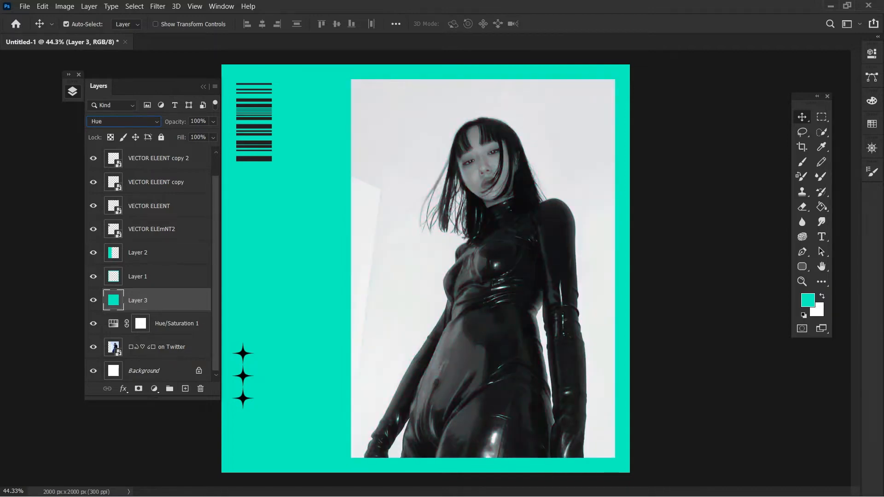
key(Up)
key(Up)
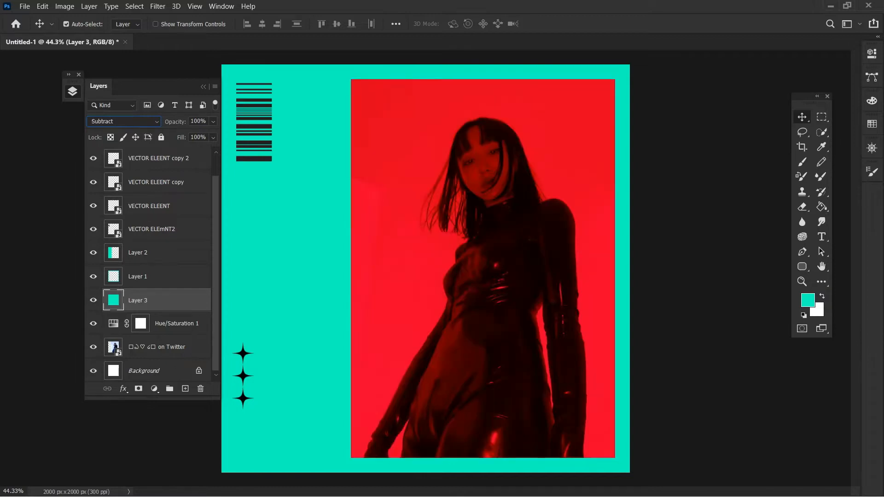
key(Up)
key(Up)
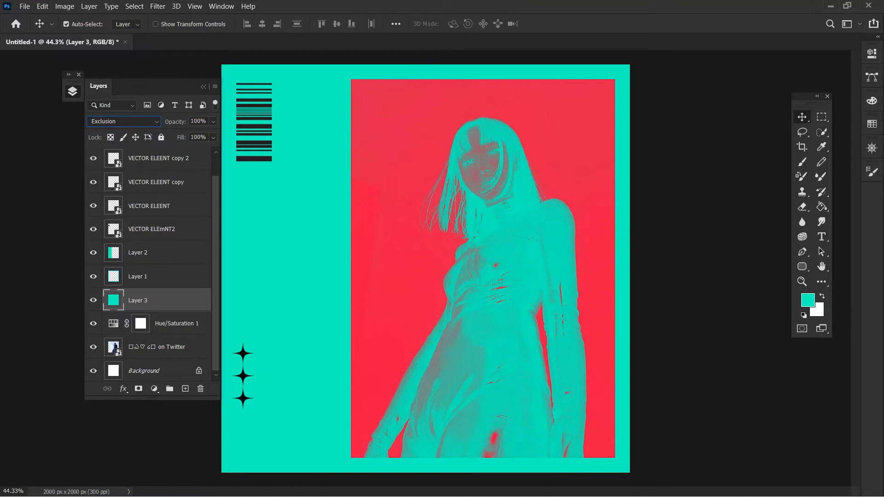
Lower Layer 3's opacity to 48% and its fill to 82%.
click(212, 121)
drag(214, 135, 186, 134)
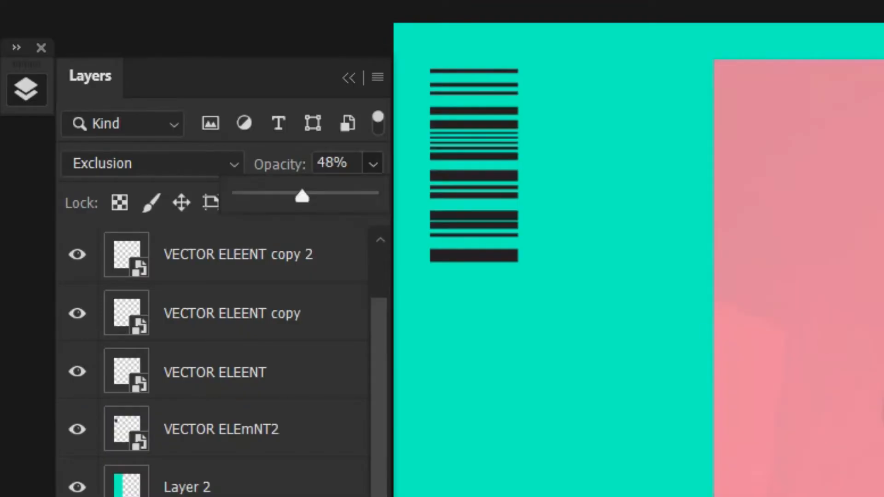
click(323, 254)
key(ctrl+z)
click(373, 203)
drag(372, 236, 344, 236)
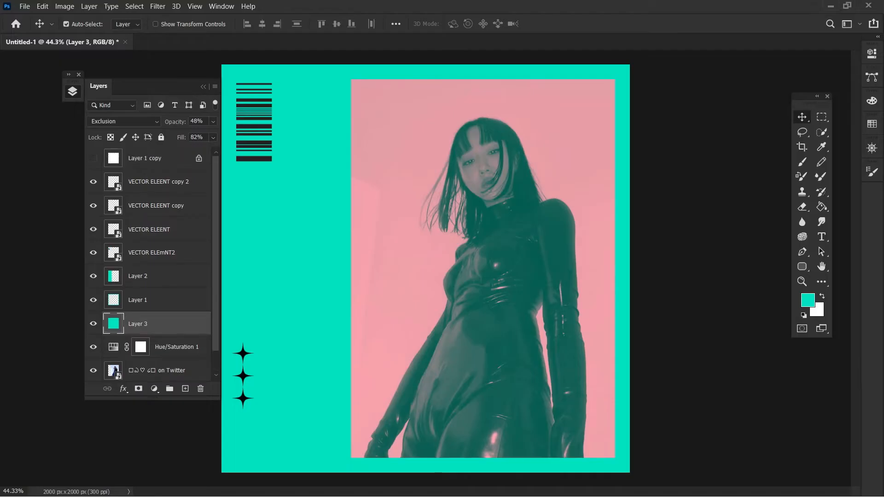
Add the turquoise text FUTURE over the photo in the Nero Regular font at 100 pt.
click(258, 267)
click(185, 389)
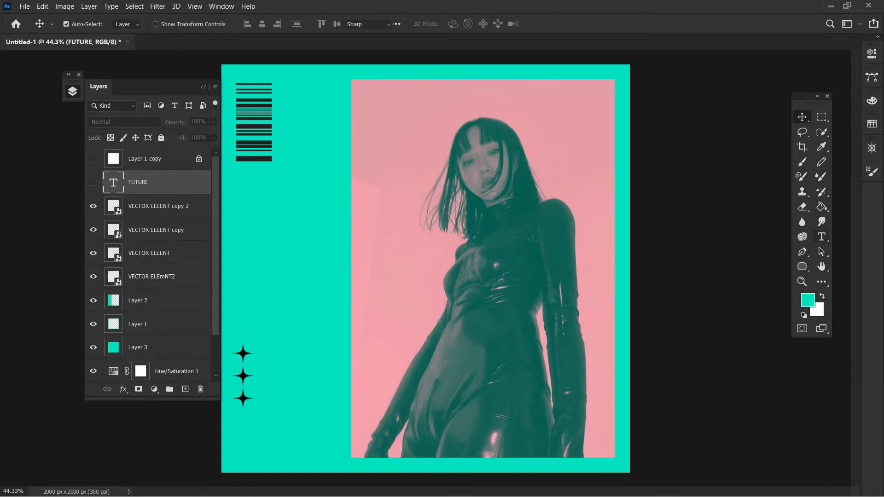
click(821, 237)
click(836, 236)
click(417, 250)
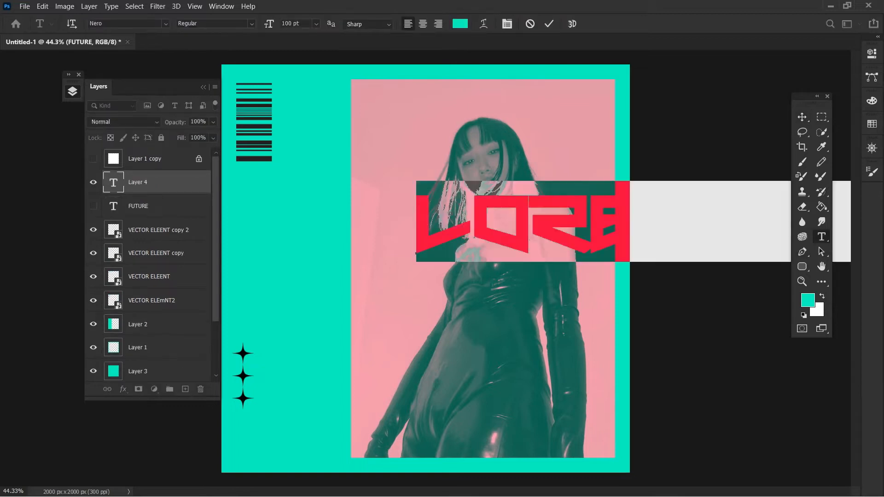
text(FUTU)
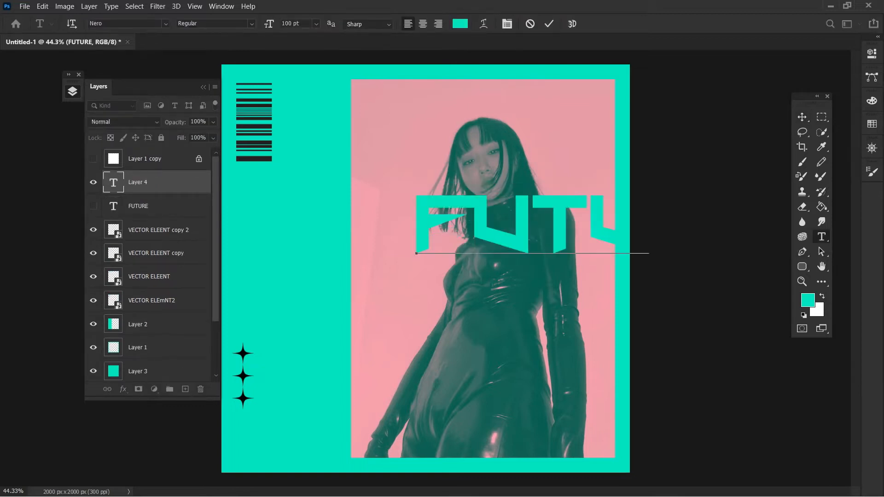
click(802, 117)
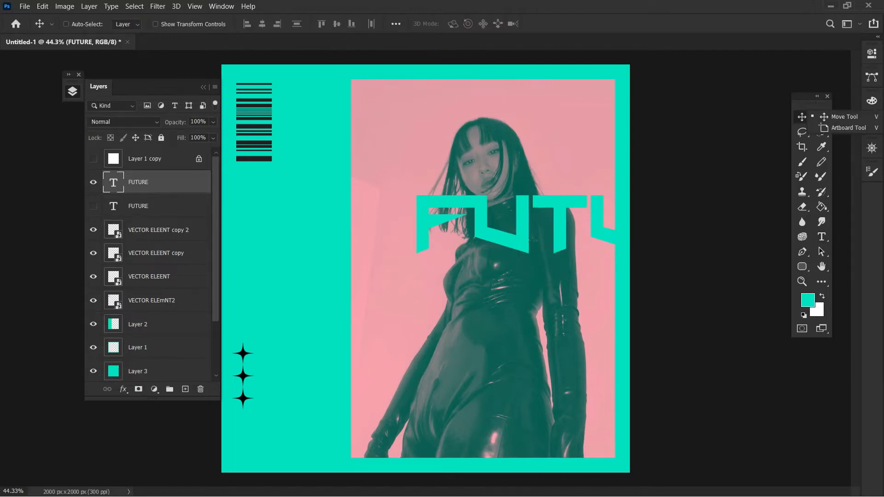
Shrink the FUTURE text to a small label and place it in the photo's upper-right corner.
key(ctrl+t)
drag(764, 218, 596, 91)
click(801, 117)
Duplicate the small FUTURE label and enlarge the copy to about 955% across the top of the poster.
key(ctrl)
key(ctrl+j)
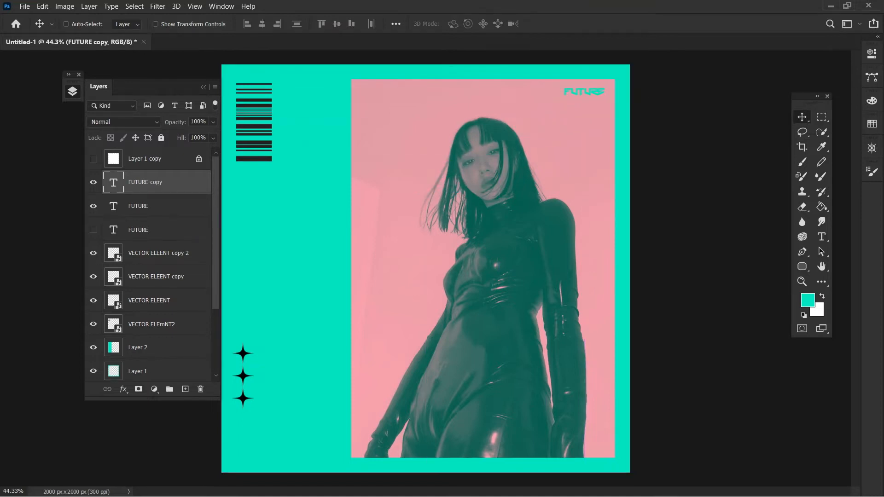
key(ctrl+t)
drag(271, 291, 260, 296)
drag(604, 172, 614, 175)
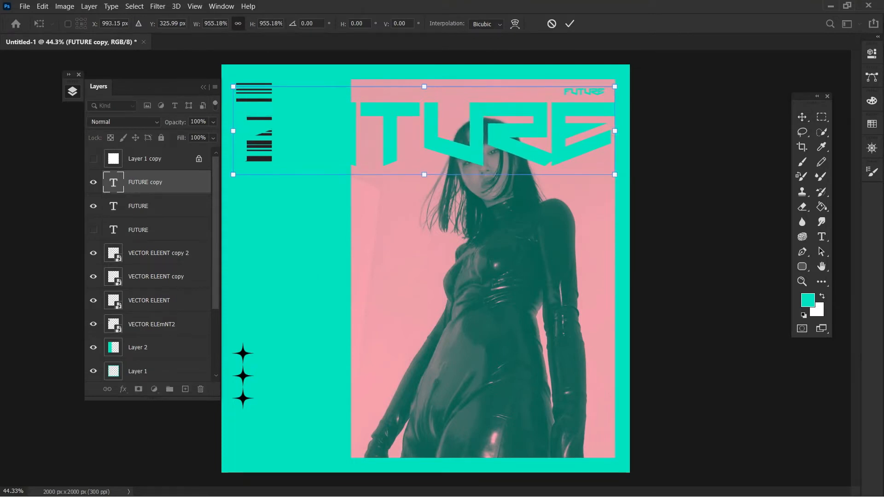
Rotate the enlarged FUTURE copy 90° counter-clockwise and place it vertically along the turquoise strip.
right_click(560, 152)
click(599, 328)
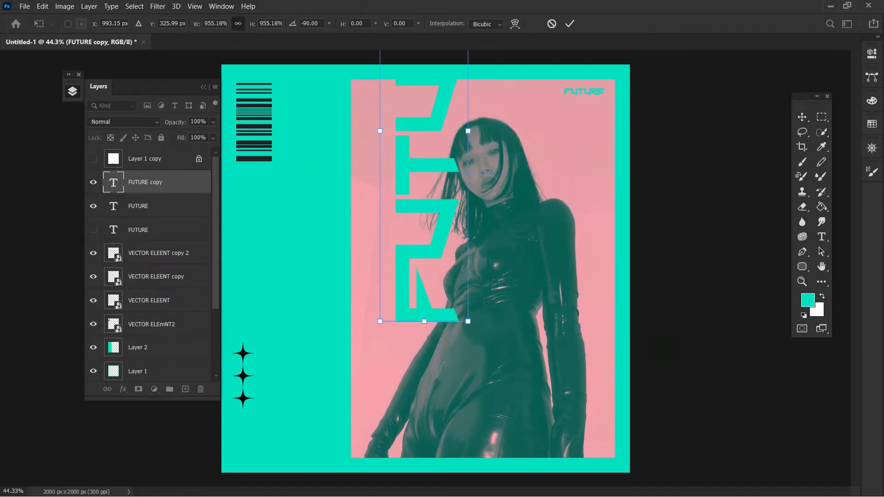
drag(436, 210, 294, 352)
click(569, 24)
Set the vertical FUTURE copy's blend mode to Difference and shift it closer to the poster's left edge.
click(124, 121)
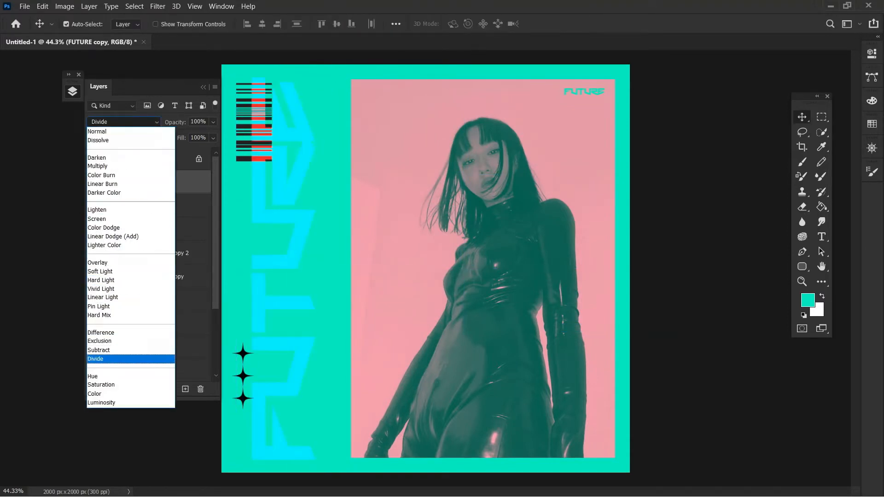
key(Up)
key(Up)
key(Up)
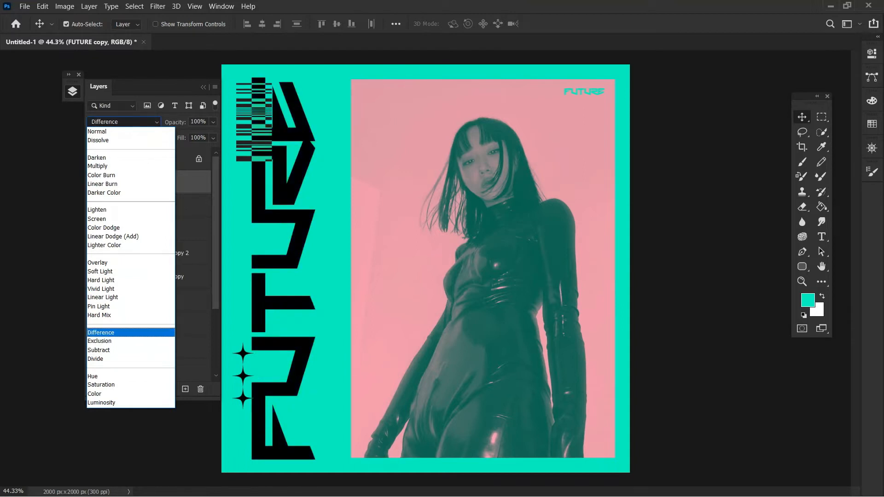
key(Down)
key(Down)
key(Down)
key(Down)
key(Down)
key(Down)
key(Down)
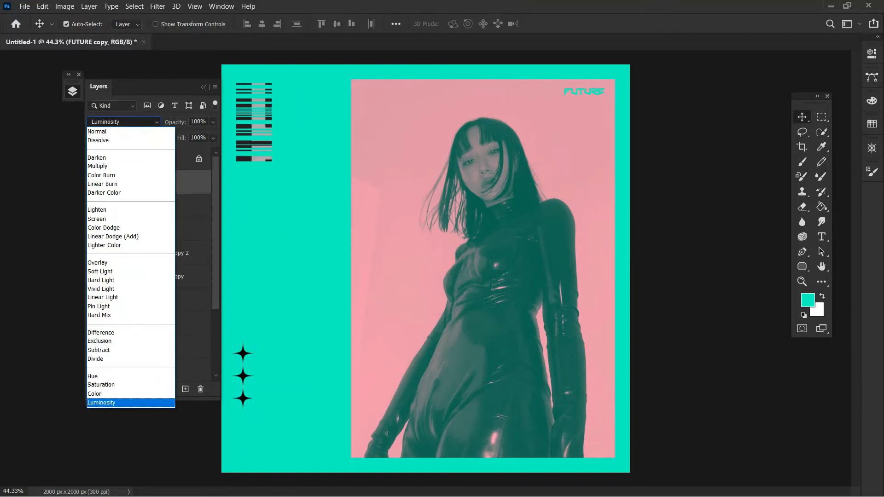
click(147, 330)
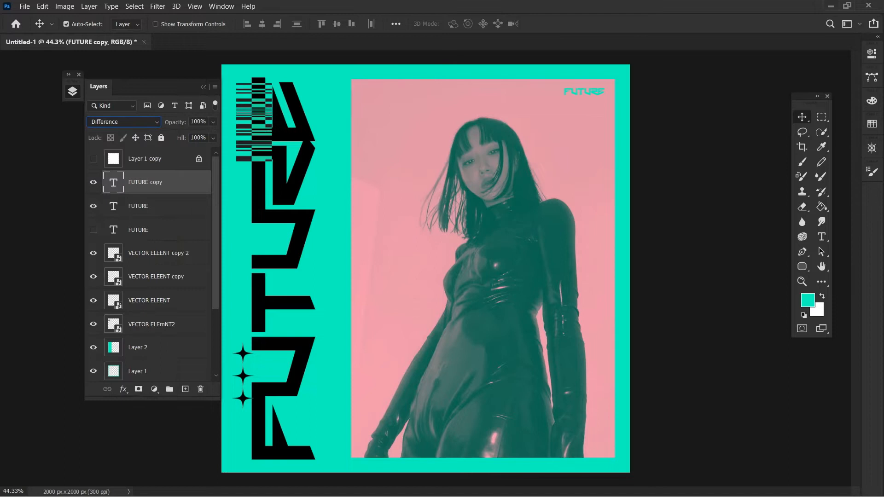
drag(275, 213, 259, 213)
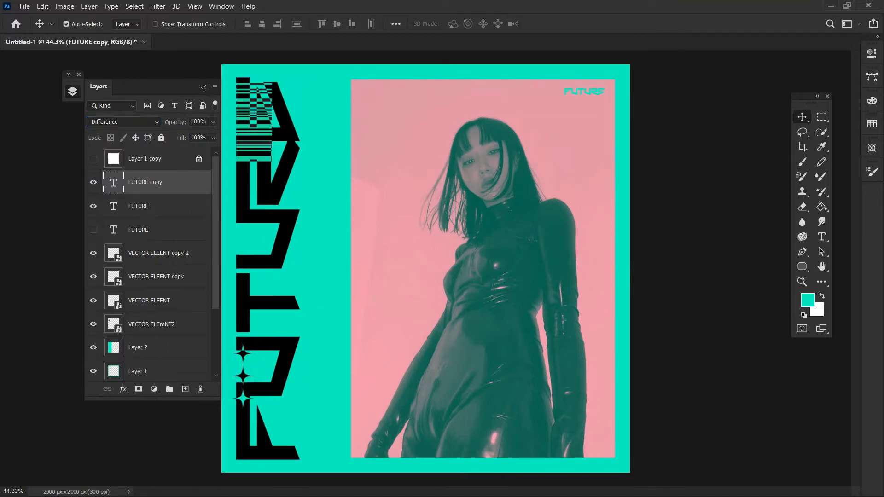
Lower the vertical FUTURE text's fill opacity to 0% in its layer style, keeping the overall opacity at 100%.
click(213, 122)
mouse_move(215, 135)
mouse_down()
mouse_move(163, 135)
mouse_move(211, 135)
mouse_up()
double_click(186, 182)
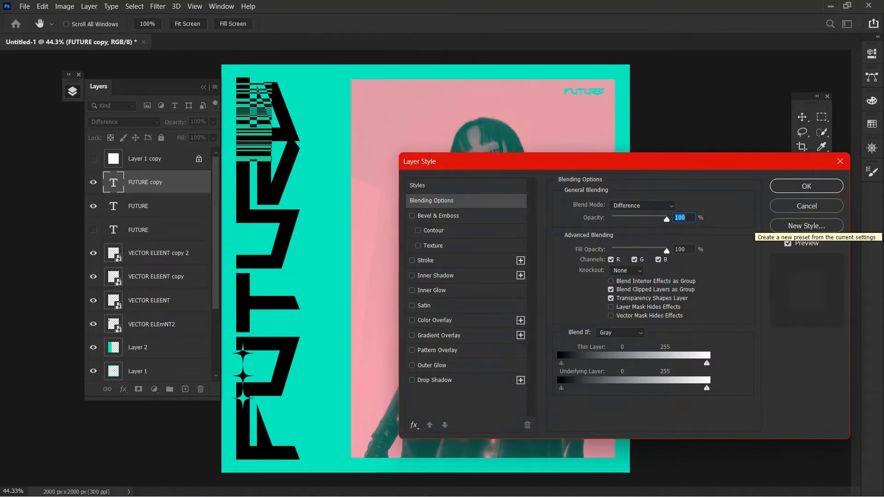
drag(666, 251, 611, 250)
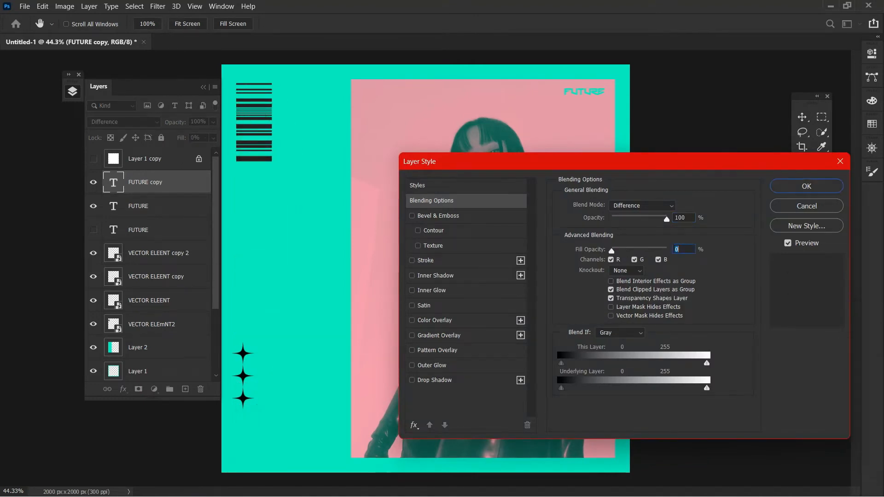
Add a dark 9 px stroke with Inside position to the vertical FUTURE text.
click(425, 260)
mouse_move(601, 206)
mouse_down()
mouse_move(615, 206)
mouse_move(606, 206)
mouse_up()
click(616, 218)
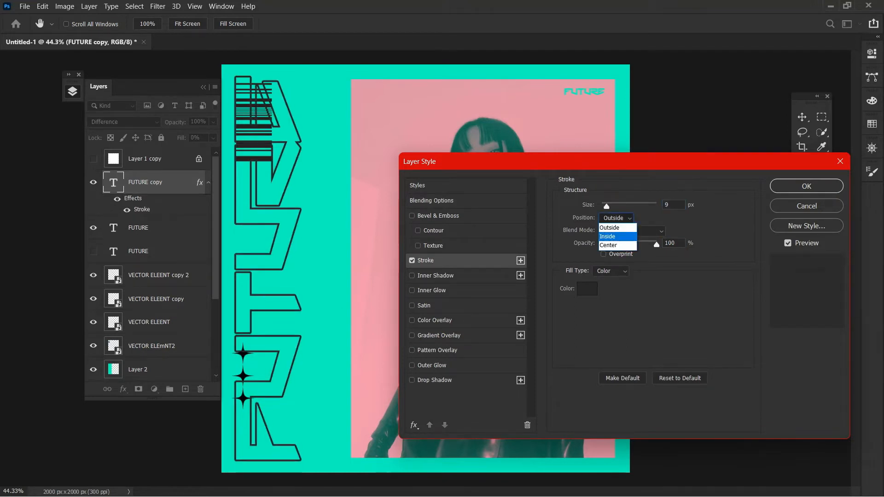
click(612, 245)
click(617, 217)
click(612, 232)
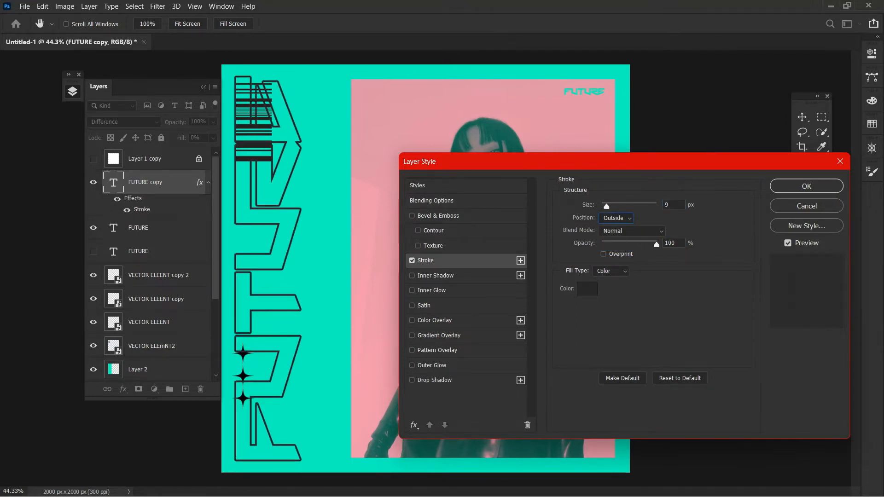
click(617, 218)
click(612, 233)
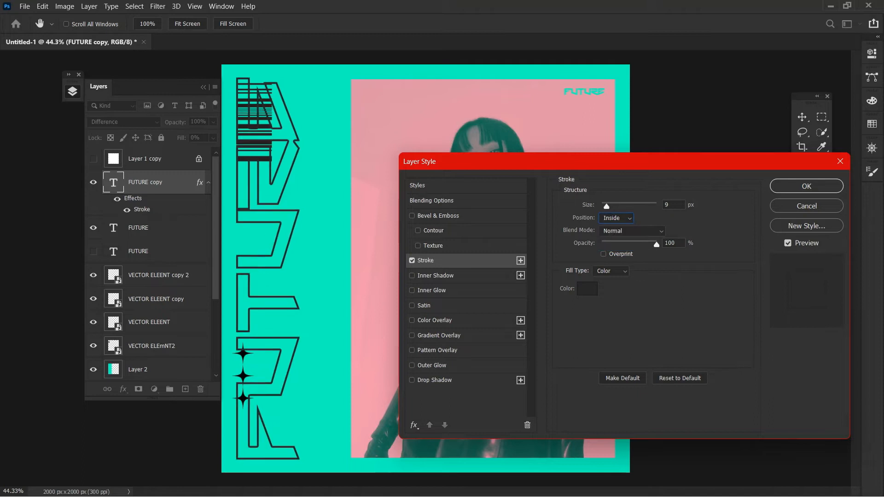
click(617, 218)
click(612, 245)
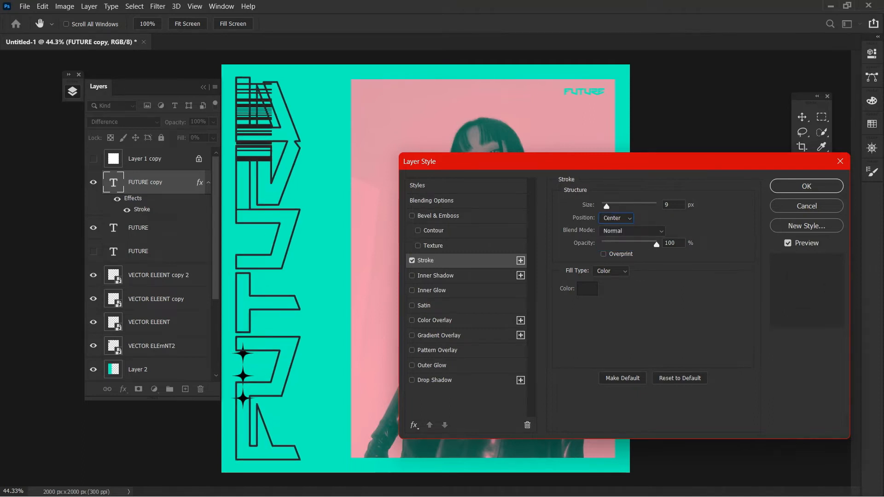
click(617, 218)
click(612, 236)
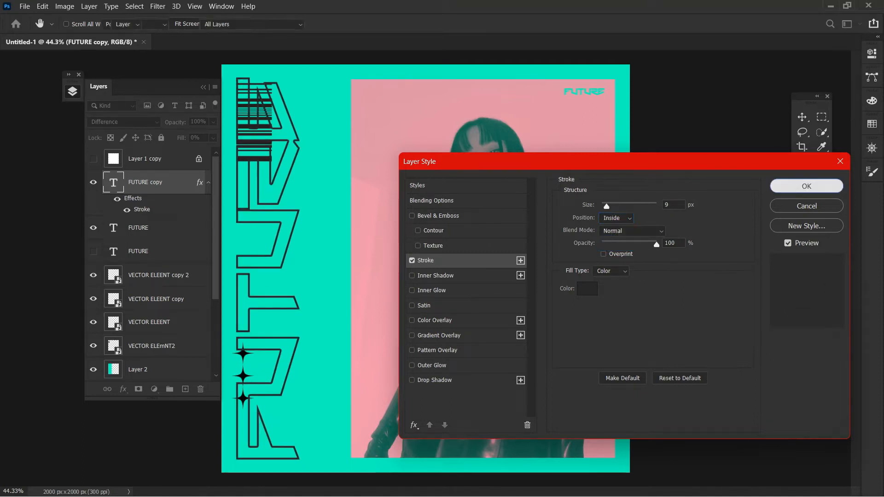
click(806, 186)
Try flipping the outlined FUTURE text vertically and horizontally, and undo the flips.
mouse_move(295, 277)
mouse_down()
mouse_move(636, 277)
mouse_move(305, 277)
mouse_up()
key(ctrl+t)
right_click(299, 102)
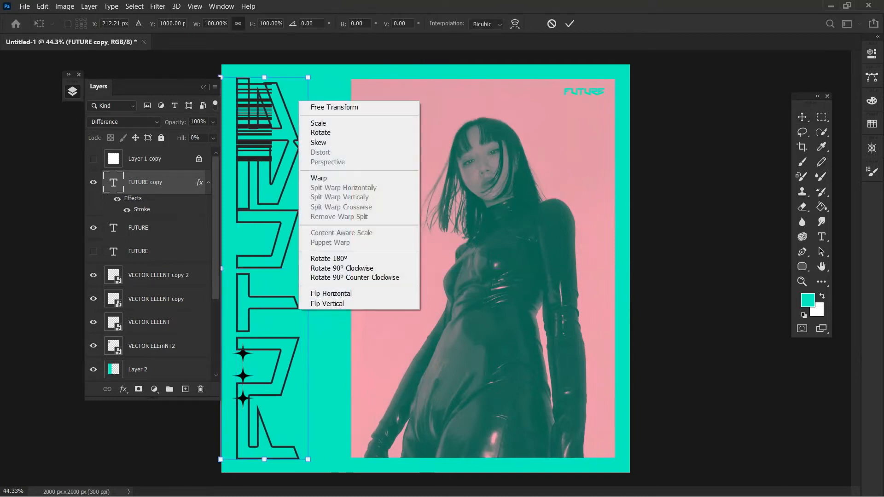
click(327, 303)
right_click(290, 124)
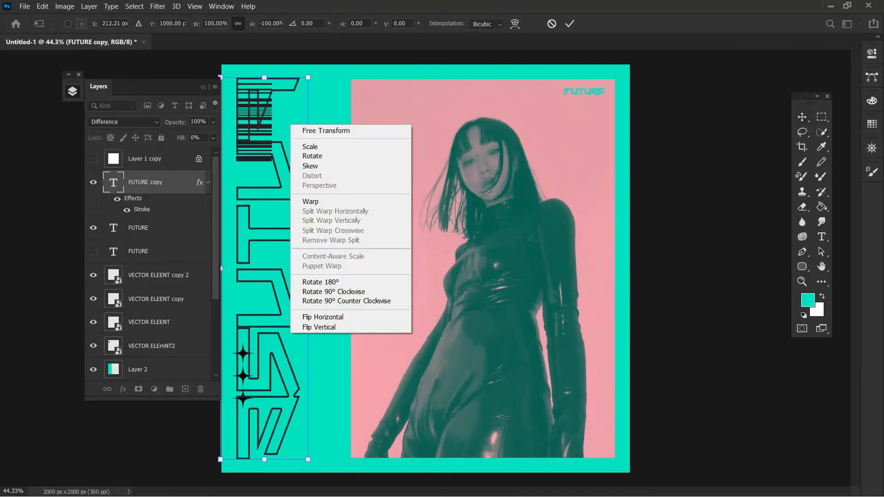
click(322, 317)
mouse_move(307, 366)
mouse_down()
mouse_move(348, 367)
mouse_move(357, 315)
mouse_move(324, 368)
mouse_move(305, 366)
mouse_up()
key(ctrl+z)
key(ctrl+z)
key(ctrl+z)
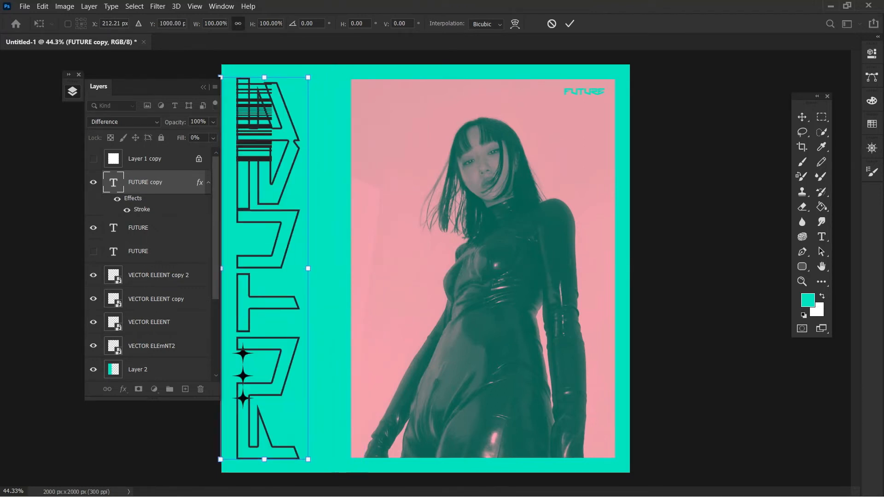
key(Return)
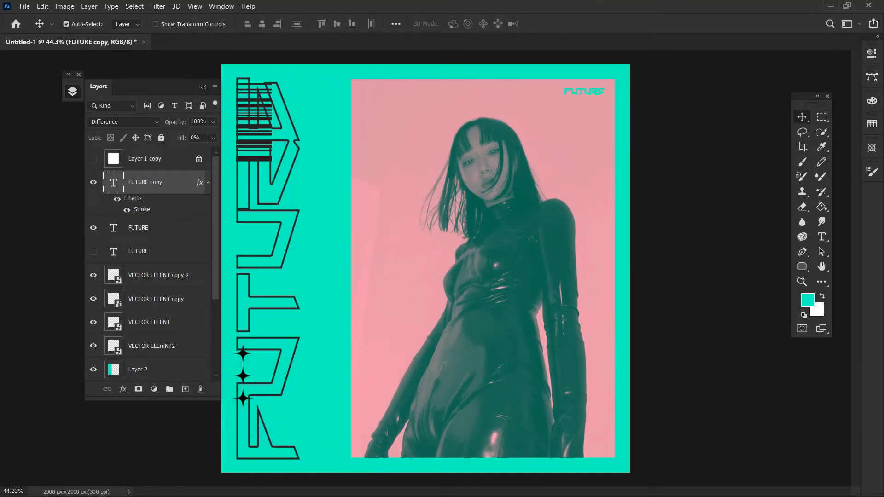
Bring the barcode layer above the outlined FUTURE text and move the barcode between that text and the photo, near the strip's top.
drag(297, 143, 299, 142)
click(158, 275)
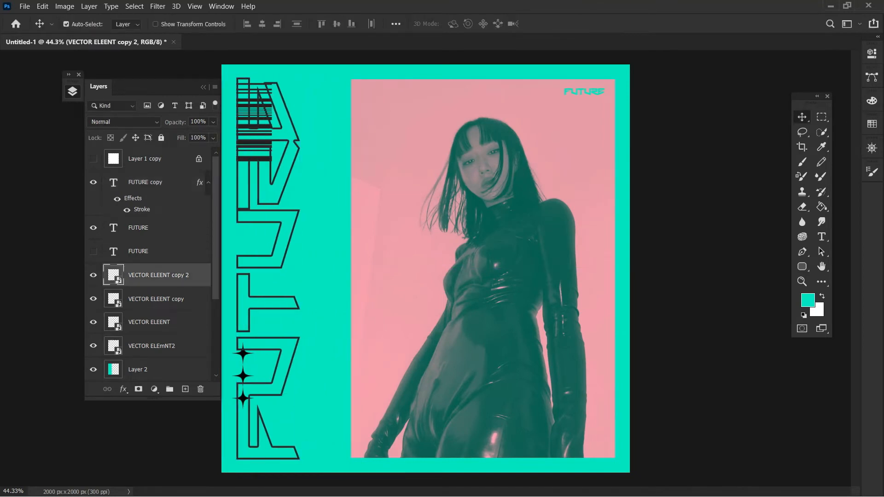
drag(152, 346, 152, 172)
drag(270, 122, 332, 123)
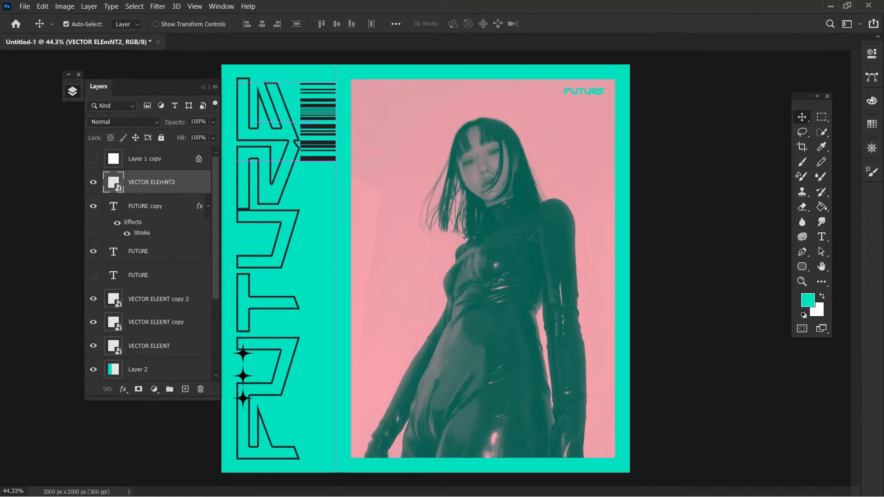
key(shift+Right)
key(shift+Right)
key(shift+Right)
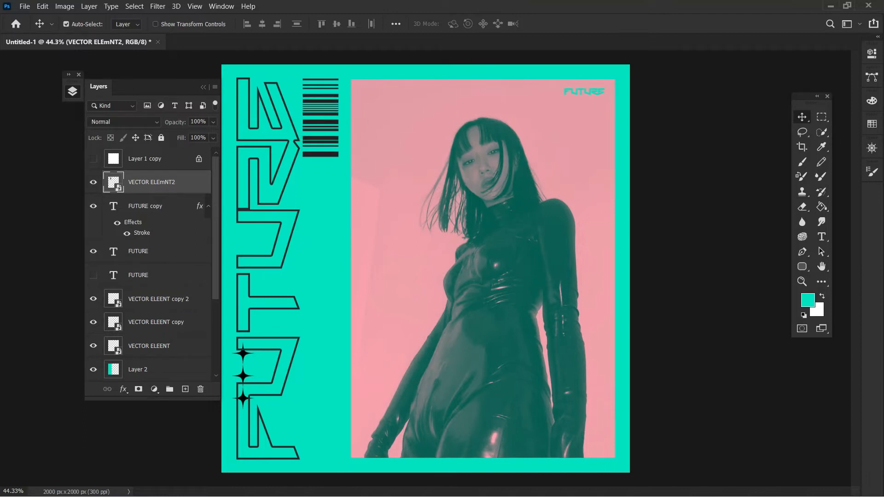
Convert the three star layers into a single smart object.
click(168, 299)
shift+click(169, 346)
right_click(170, 346)
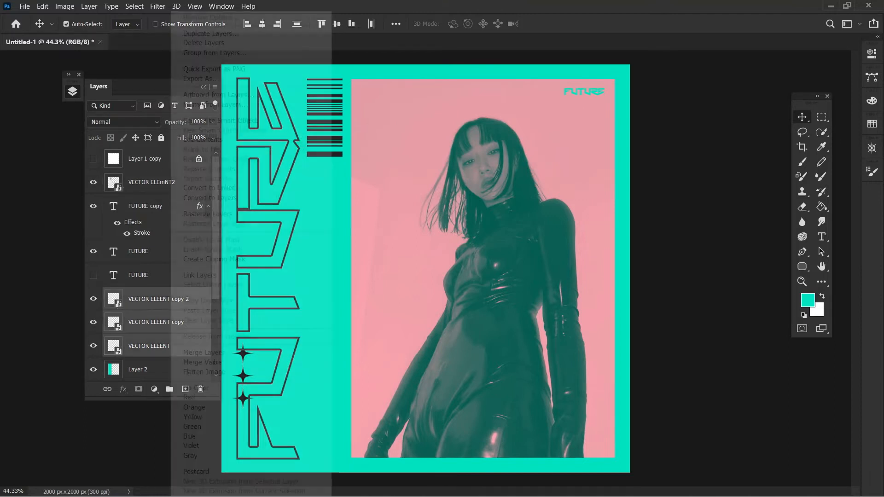
click(258, 121)
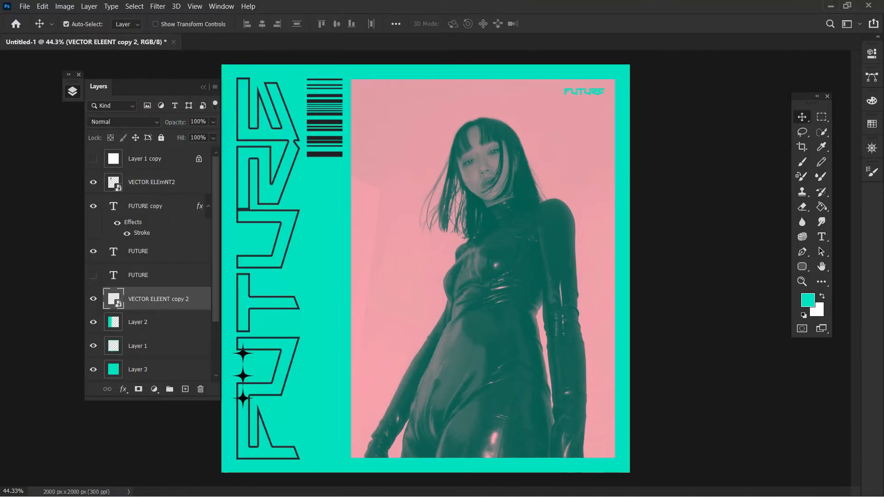
Lock the outlined FUTURE copy layer and move the three stars directly below the barcode.
drag(243, 399, 243, 398)
click(161, 137)
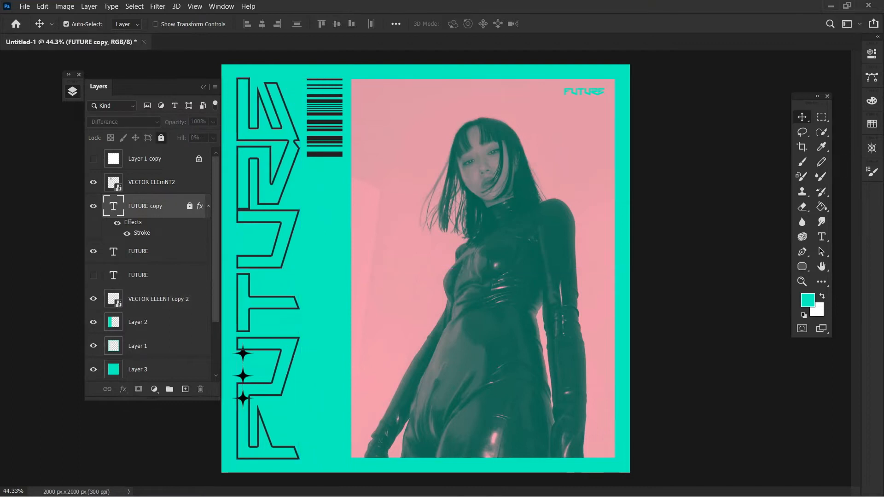
drag(247, 350, 339, 349)
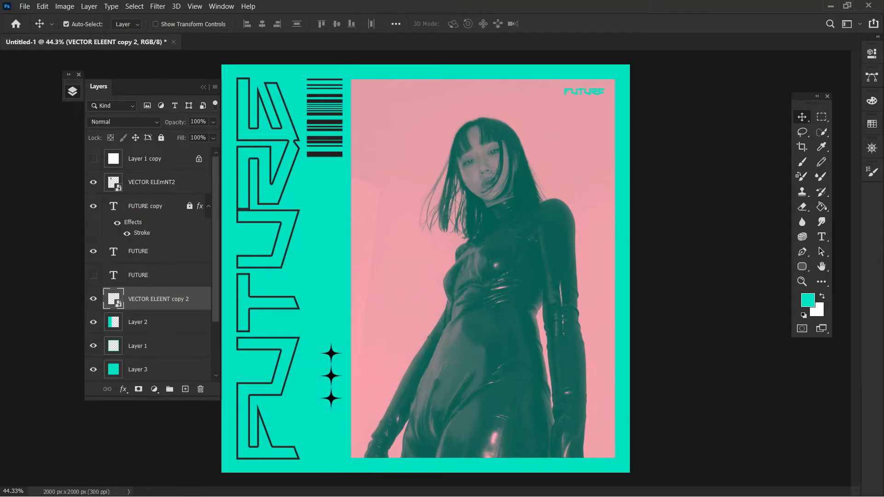
drag(331, 375, 317, 199)
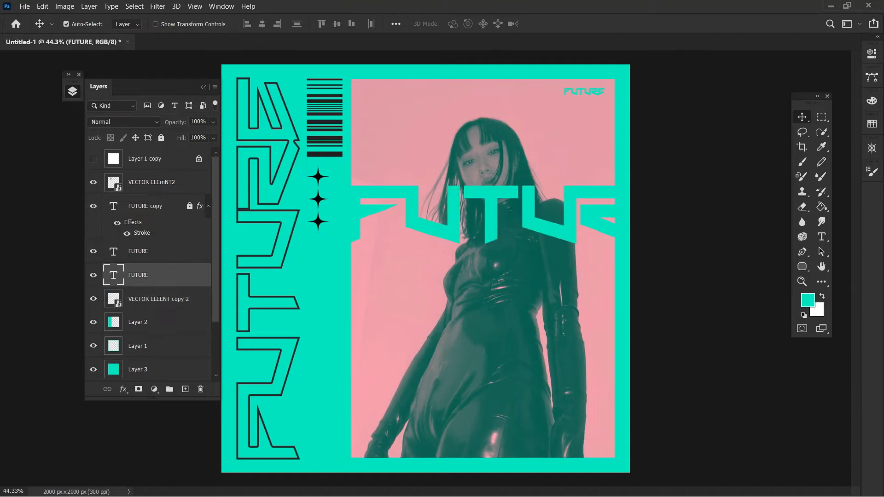
Change the large FUTURE text over the photo to the Hyperspace Regular font.
key(t)
click(521, 214)
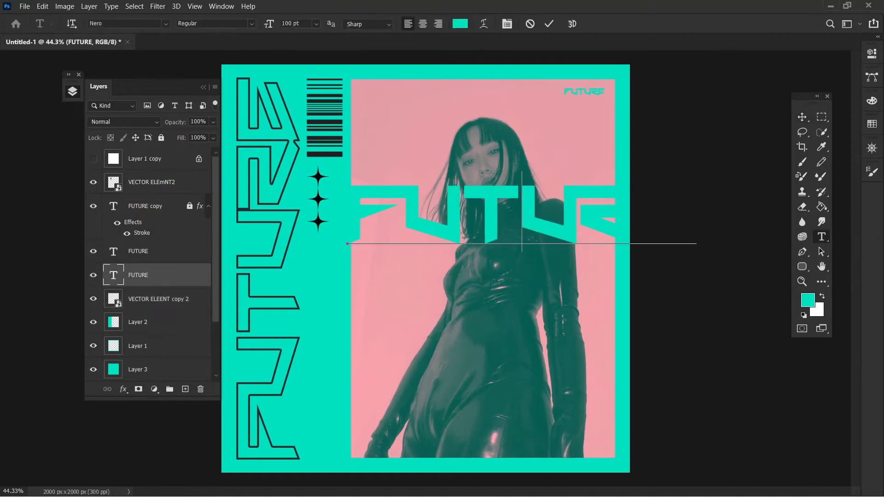
key(ctrl+a)
text(HYper)
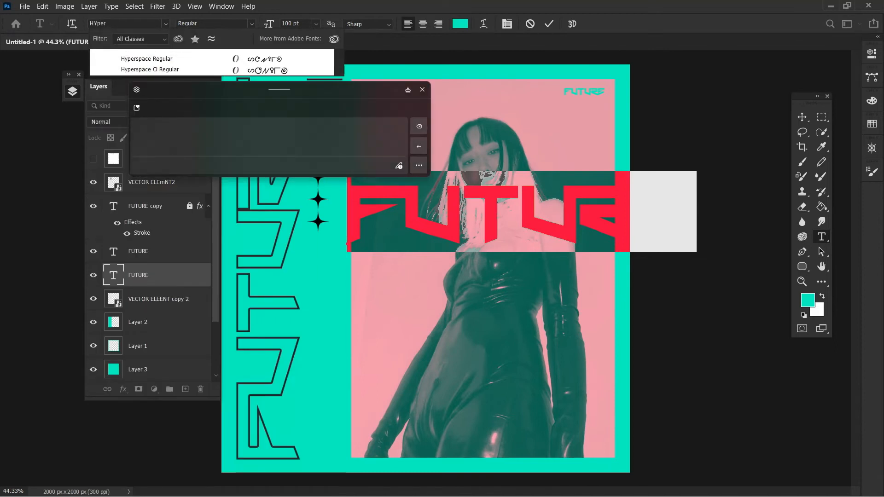
key(Down)
key(Up)
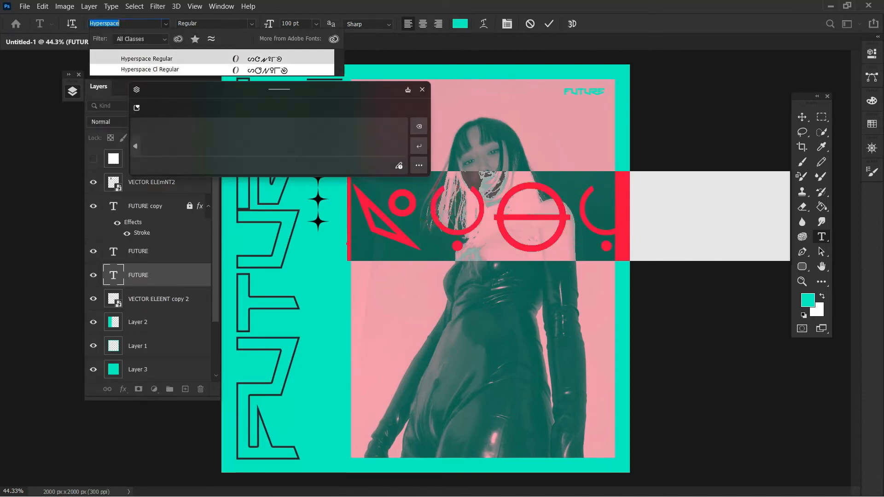
key(Return)
click(801, 117)
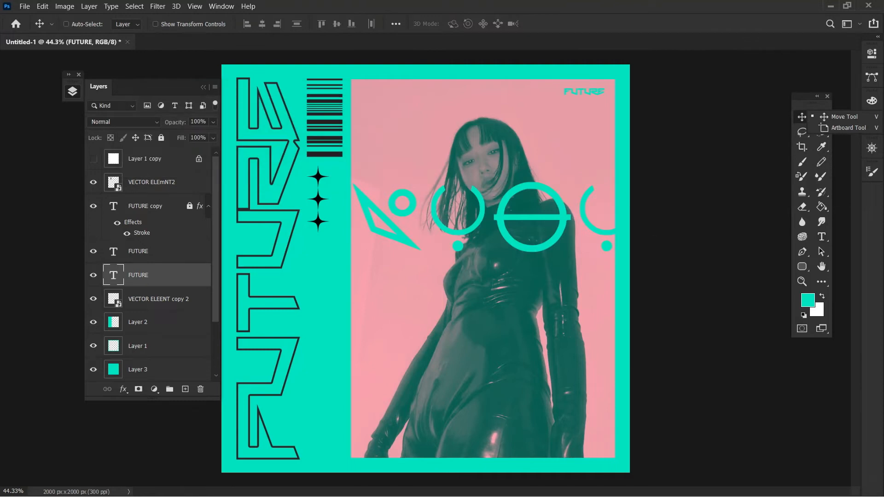
Scale the symbol text to 38.86% and place it in the photo's lower-right corner.
key(ctrl+t)
drag(788, 260, 602, 446)
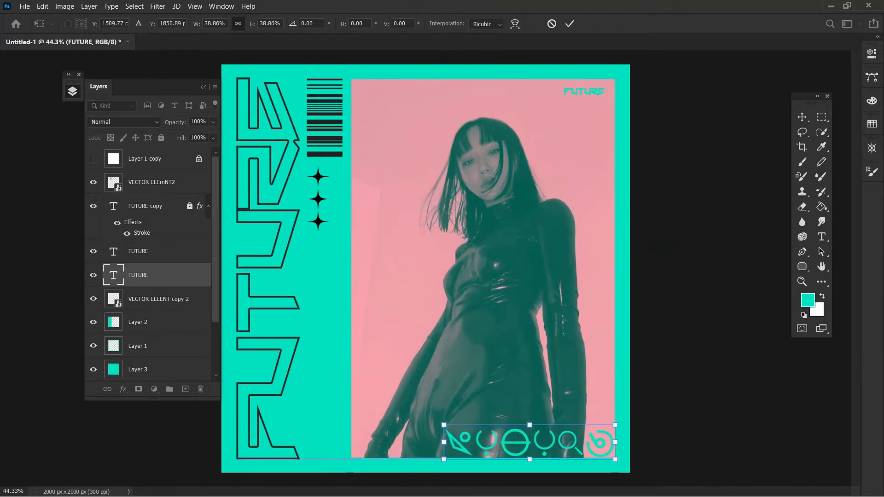
key(Return)
Rewrite the symbol text in the photo's lower-right corner as lowercase future.
key(t)
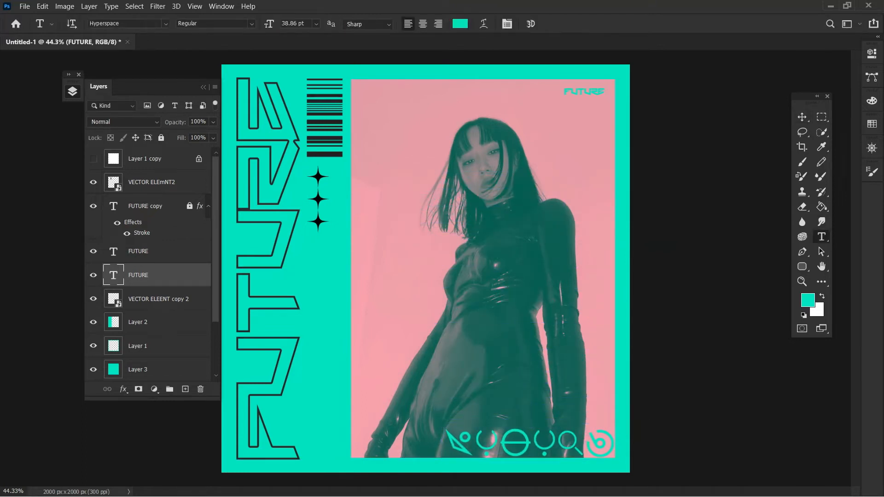
click(585, 443)
key(shift+Right)
key(Delete)
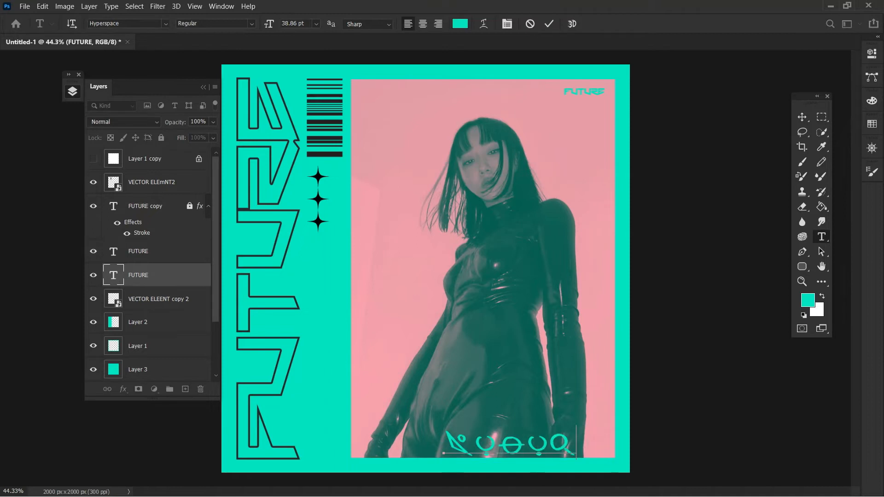
click(802, 117)
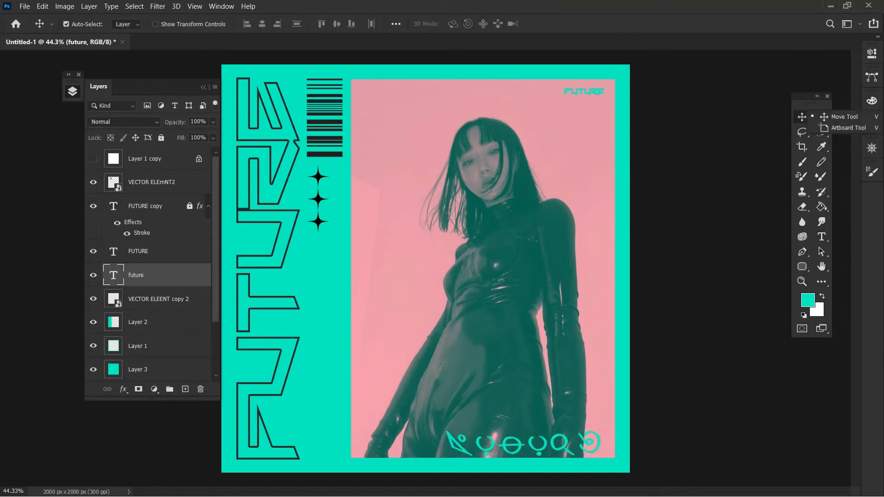
Shrink the lowercase future symbol text, rotate it vertical, and place it along the photo's right edge at about mid-height.
drag(591, 440, 571, 244)
key(ctrl+t)
key(Return)
key(ctrl+t)
drag(598, 271, 580, 197)
drag(555, 251, 606, 244)
click(569, 24)
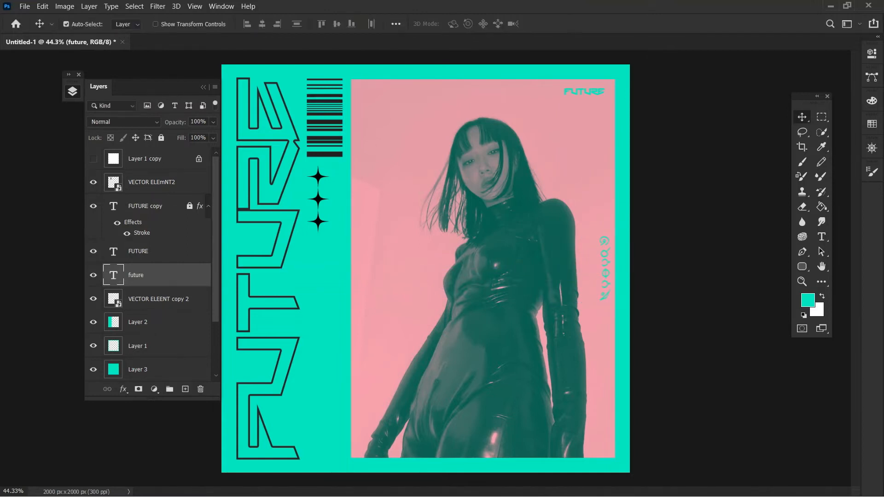
Shift the small FUTURE text closer to the photo's upper-right corner and recolor both it and the vertical symbol text black.
drag(584, 91, 588, 91)
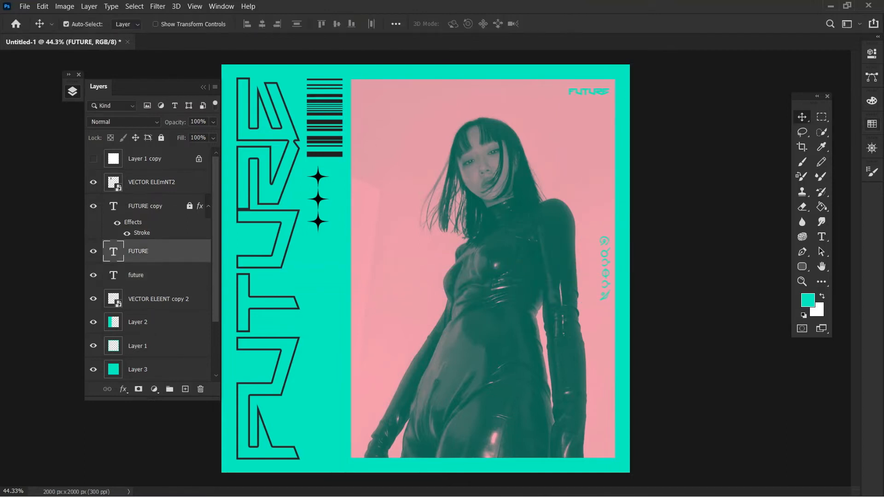
click(871, 124)
click(769, 444)
click(605, 272)
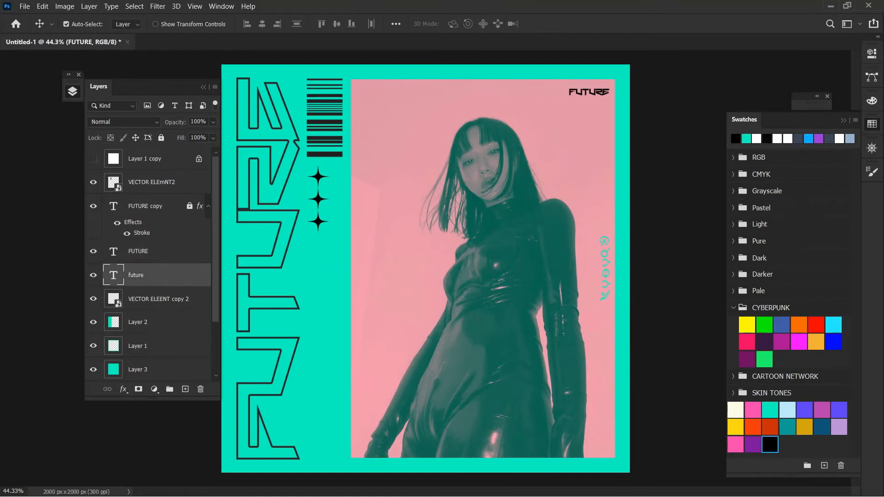
click(770, 445)
click(871, 124)
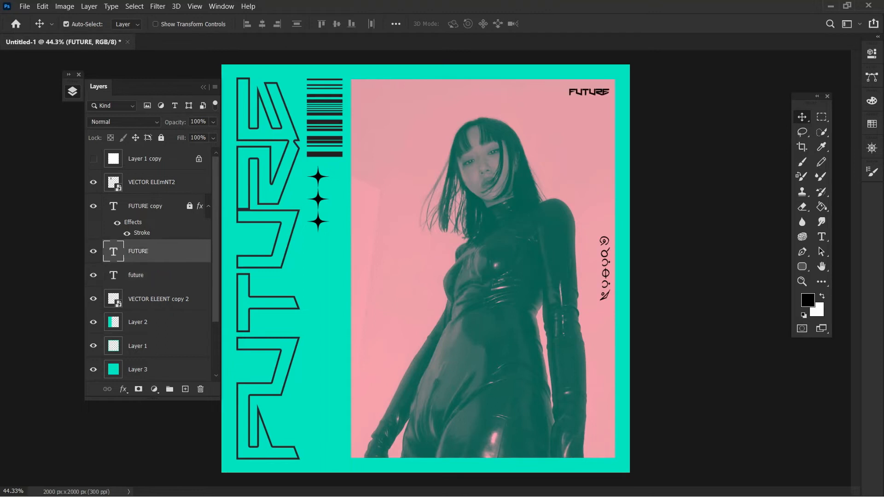
Duplicate the small FUTURE text, place the copy above the woman's head to the left, and rewrite it as The future is now...
key(ctrl+j)
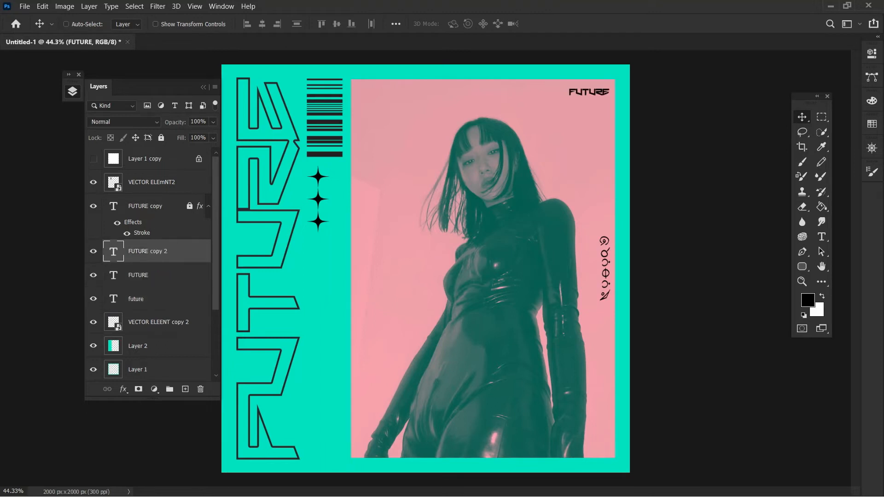
drag(581, 92, 418, 114)
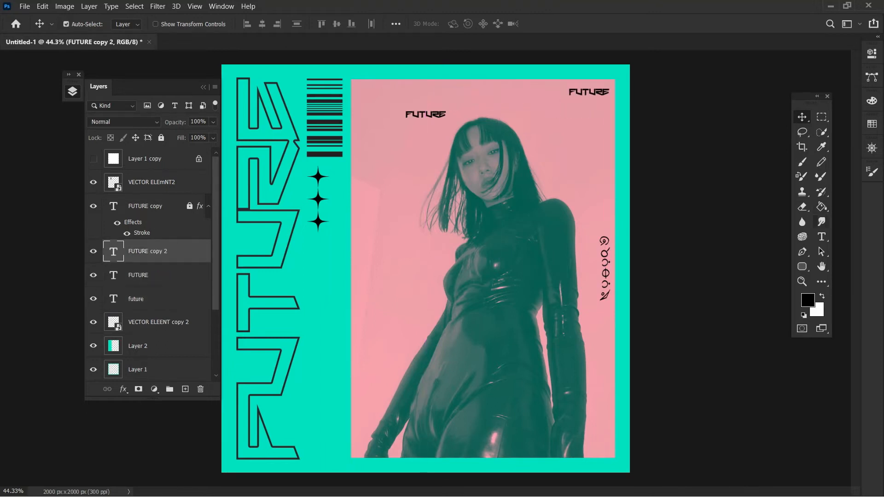
key(t)
double_click(425, 114)
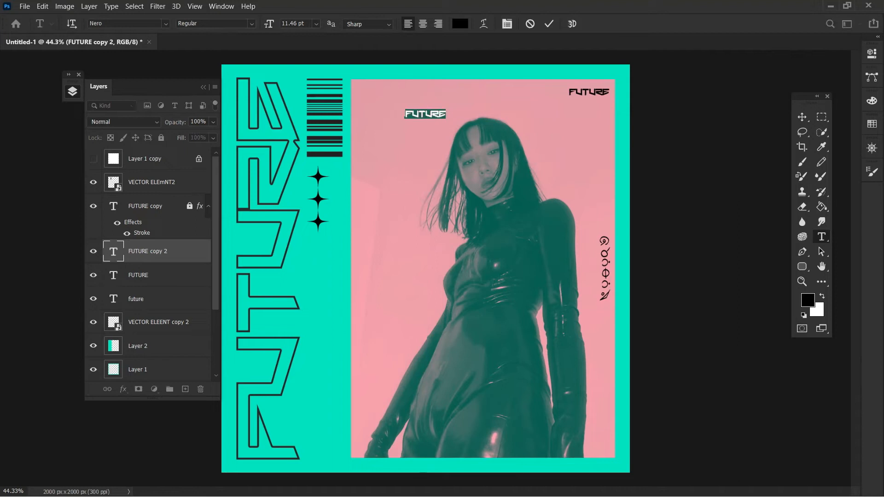
key(BackSpace)
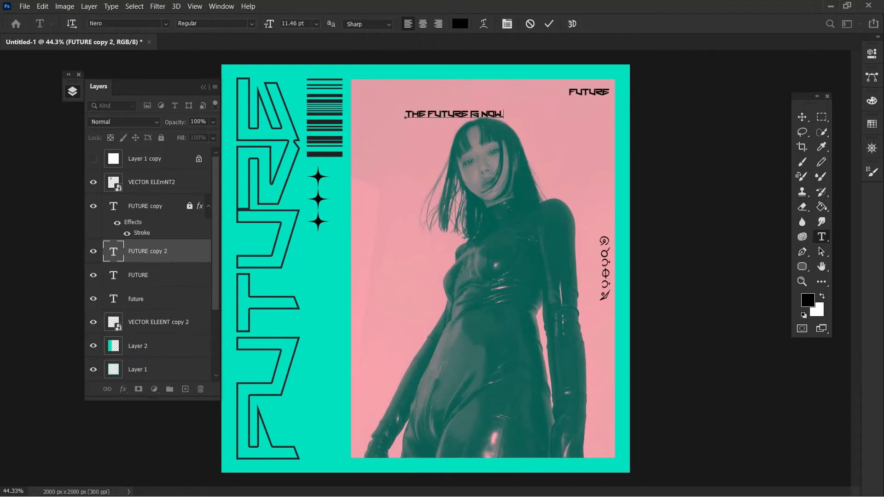
key(ctrl+Return)
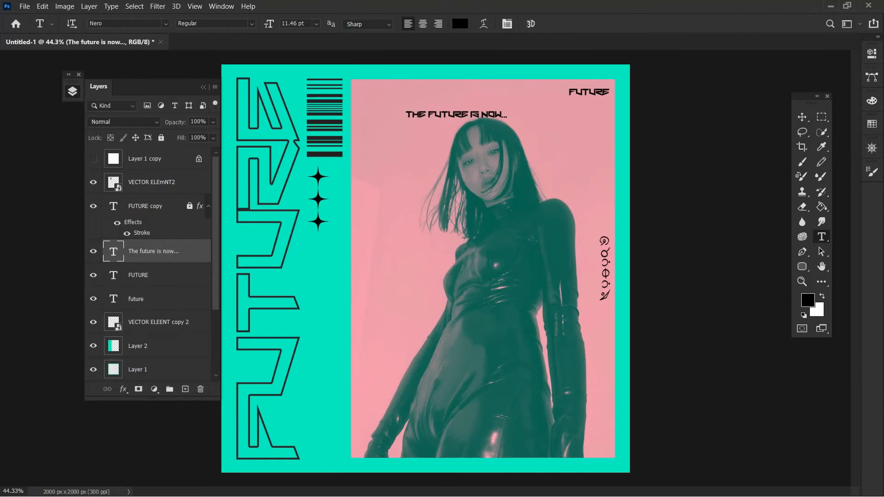
Duplicate the The future is now... line twice, moving each copy 33 px below the previous one.
key(v)
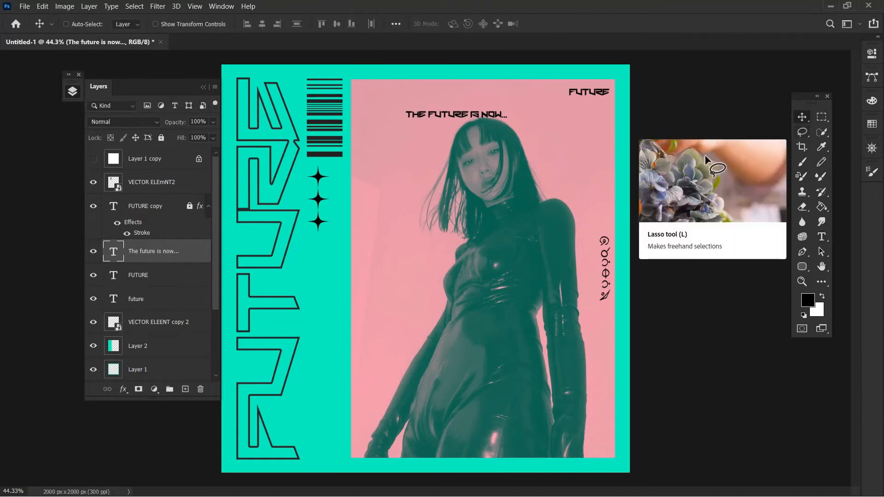
key(ctrl+j)
key(ctrl+j)
key(shift+Down)
key(shift+Down)
key(shift+Down)
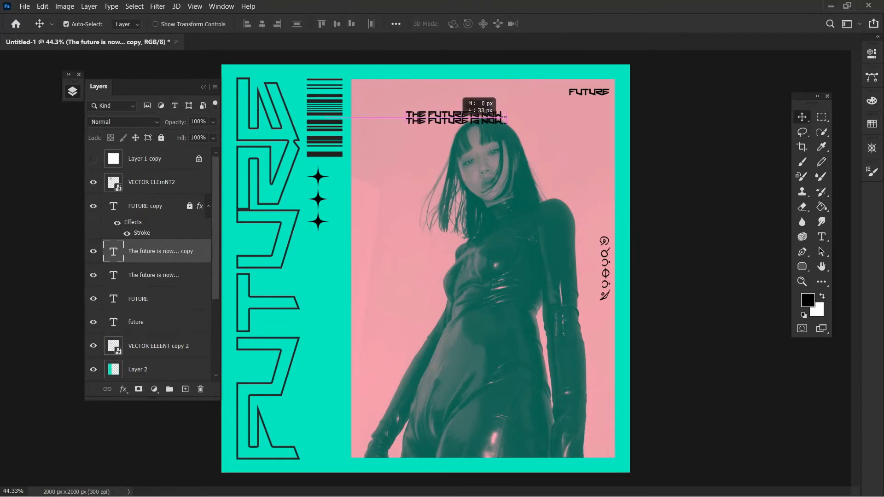
key(shift+Down)
key(shift+Down)
key(shift+Down)
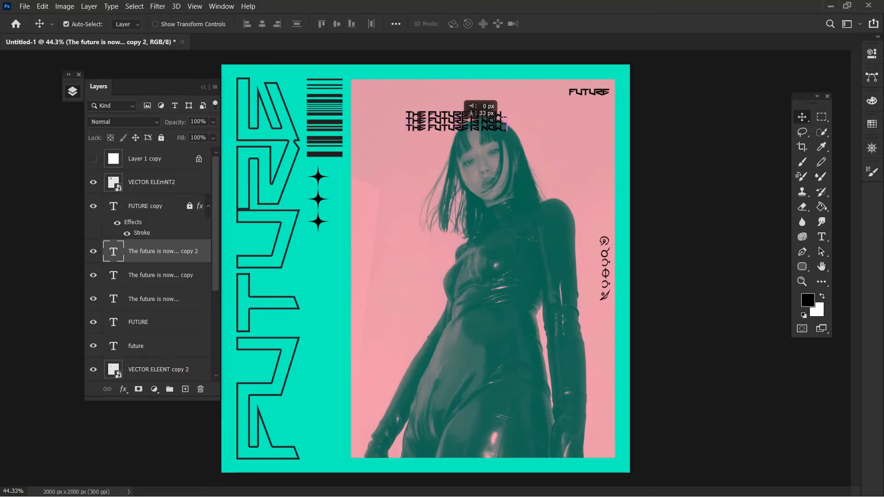
Combine the three The future is now... text layers into one smart object.
shift+click(175, 299)
right_click(176, 299)
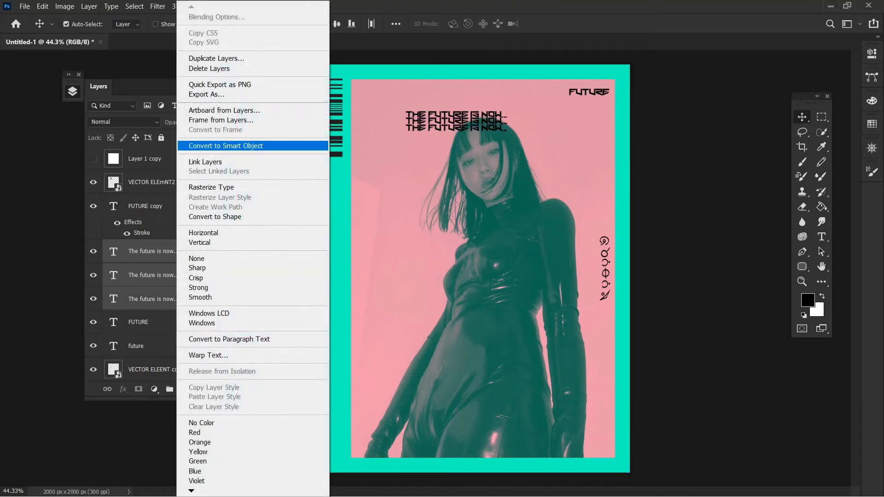
click(207, 145)
Scale down the stacked The future is now... text, rotate it vertical, and place it beside the three stars under the barcode.
key(ctrl+t)
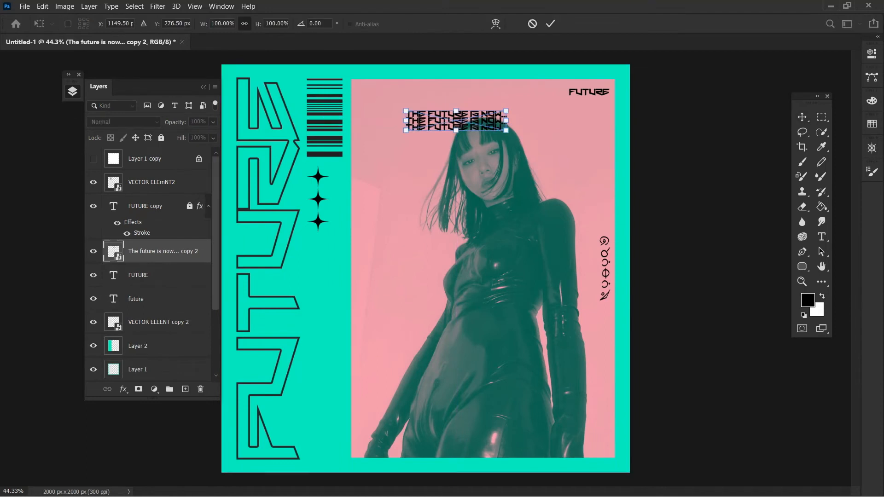
drag(515, 134, 472, 73)
drag(456, 115, 325, 281)
drag(334, 337, 342, 165)
key(Return)
key(ctrl+t)
key(Return)
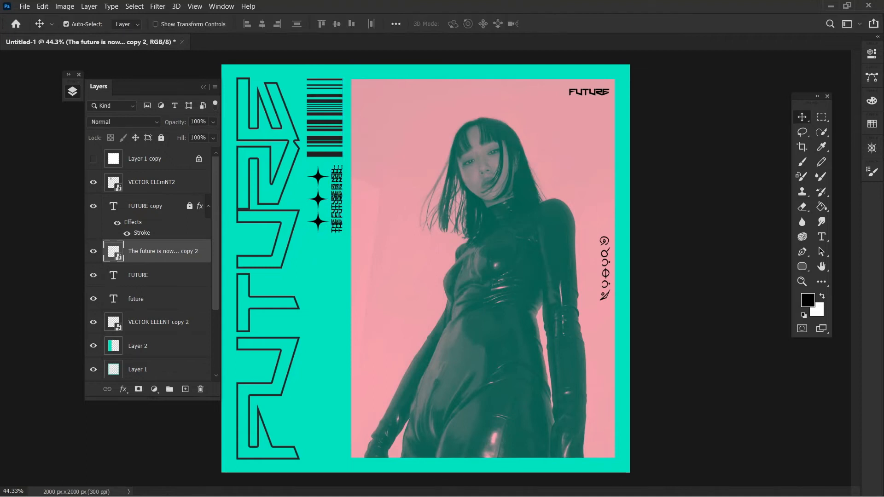
Add a new layer above the FUTURE copy layer and sample the border's turquoise as the foreground color.
key(alt+bracketright)
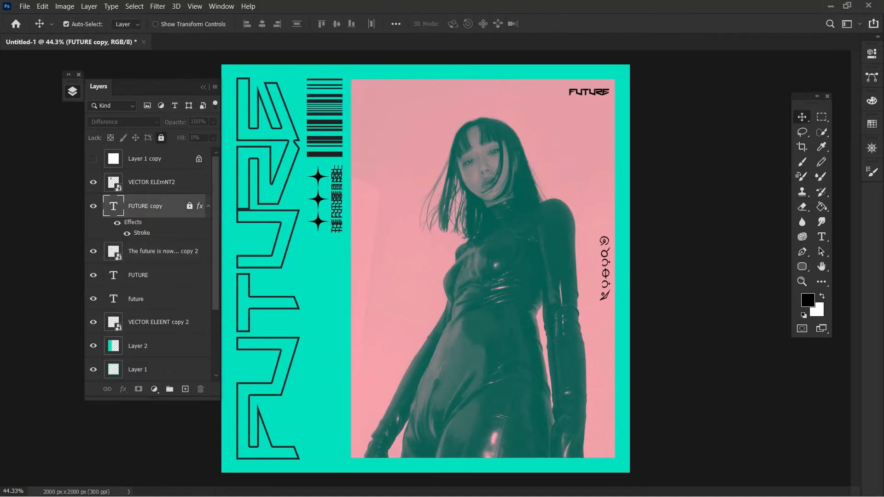
key(ctrl+shift+alt+n)
key(i)
click(295, 430)
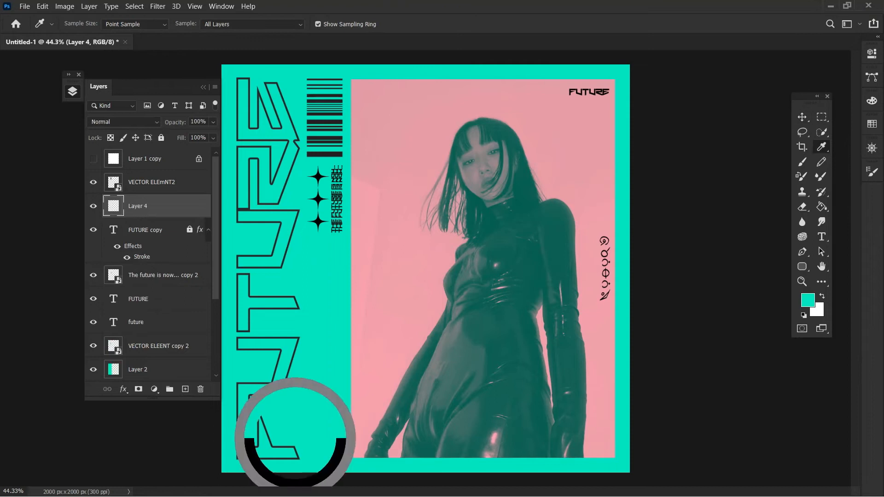
Draw an angled Pen shape line, about 383 by 375 px, across the photo's lower-right corner with a 10 px turquoise stroke and no fill.
click(802, 251)
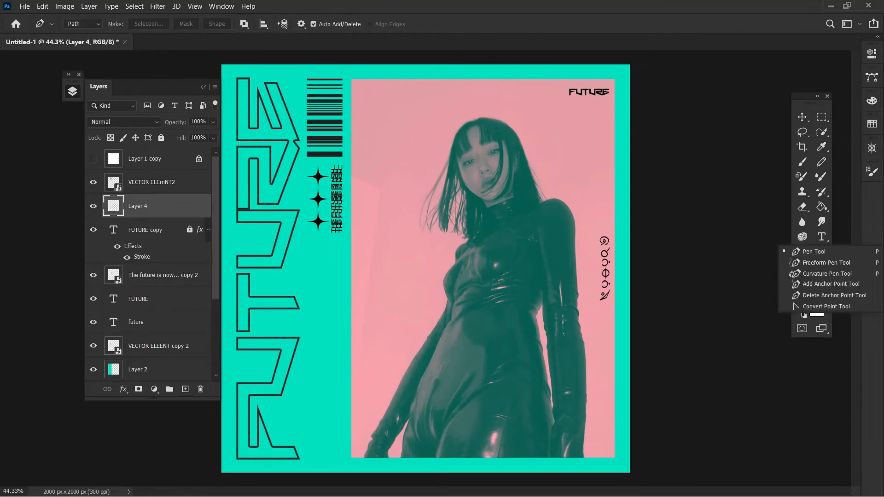
click(537, 472)
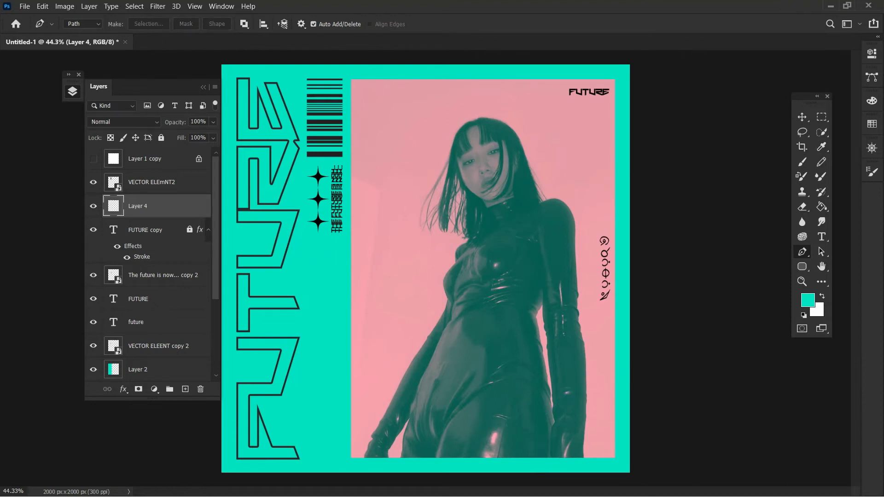
click(82, 24)
click(75, 29)
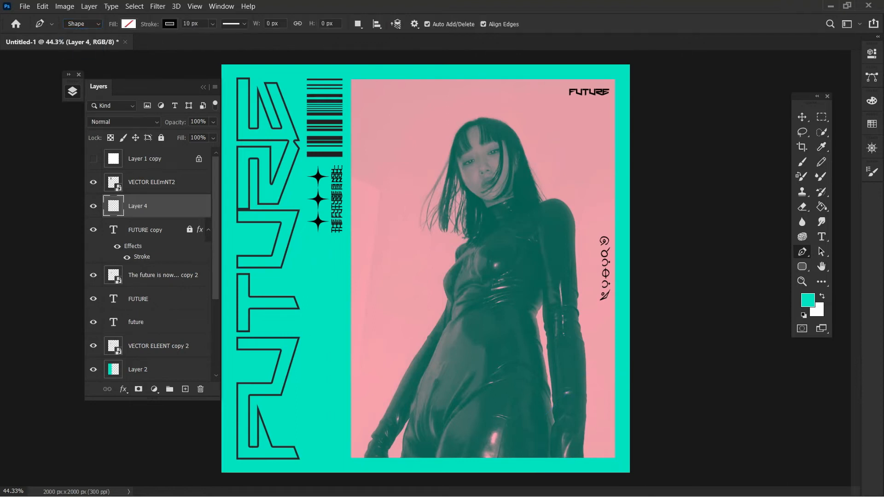
click(550, 472)
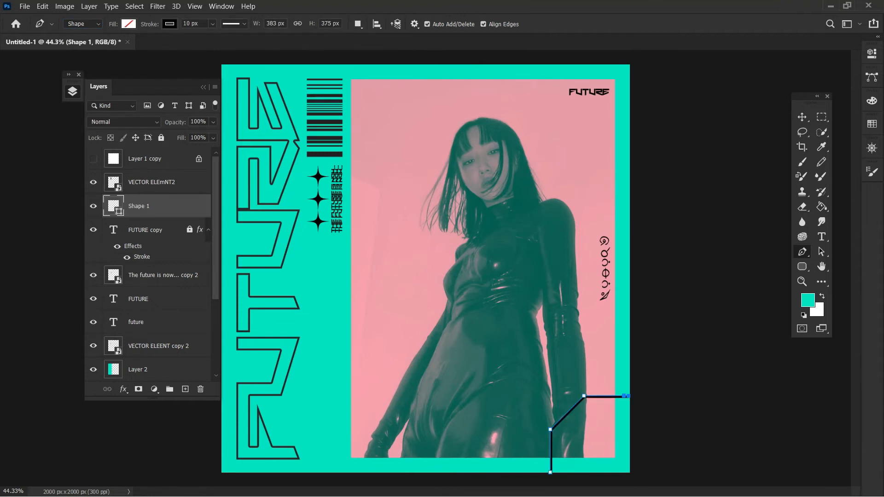
click(128, 23)
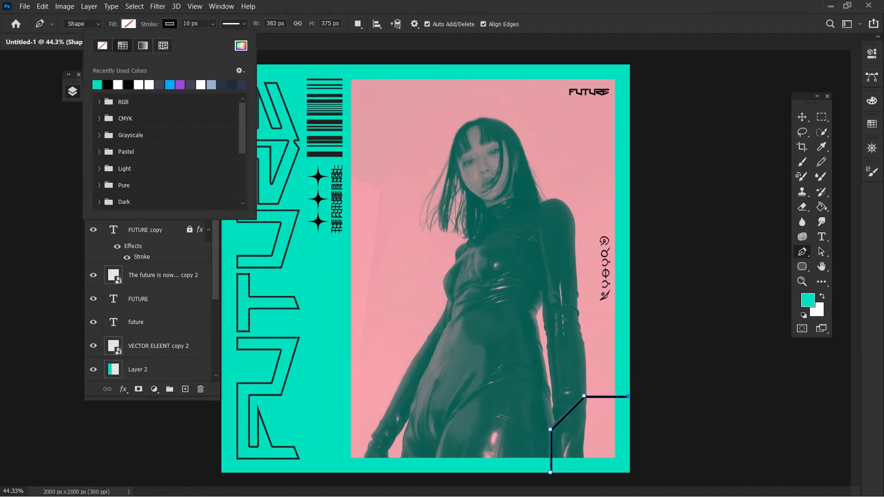
click(802, 117)
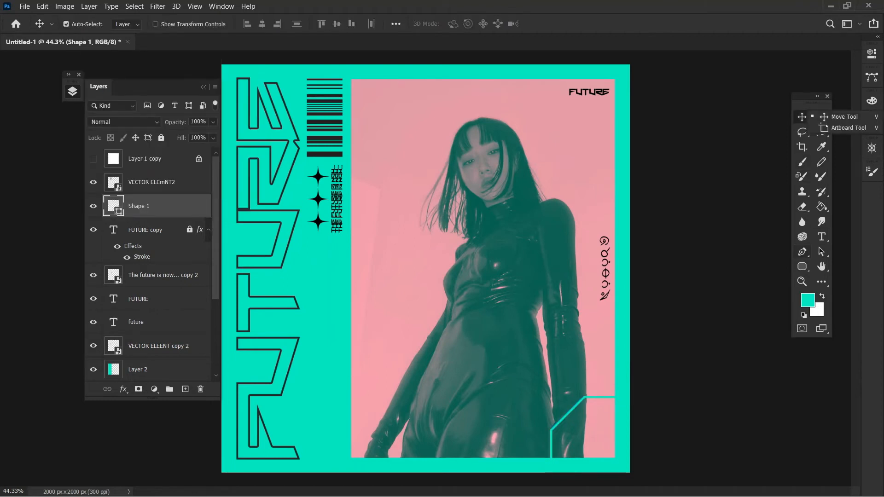
On a new layer, draw a matching angled line about 372 by 372 px across the photo's upper-left corner with a 10 px turquoise stroke.
click(801, 252)
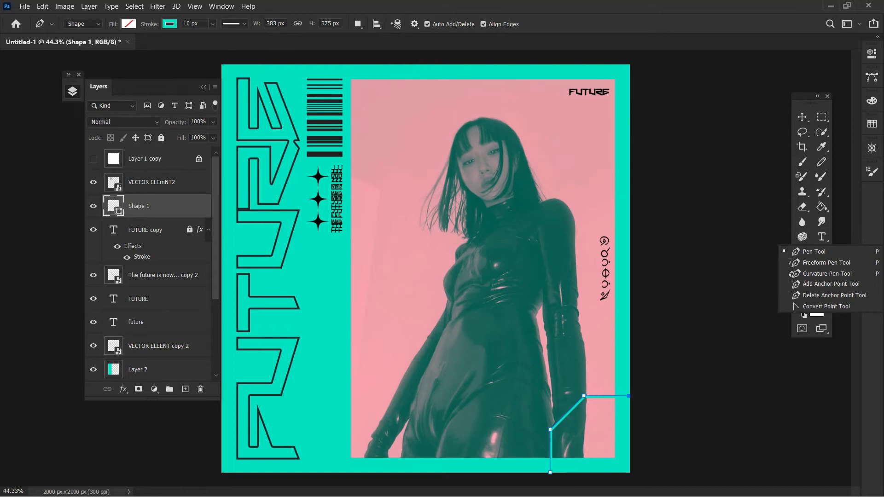
click(337, 146)
click(185, 389)
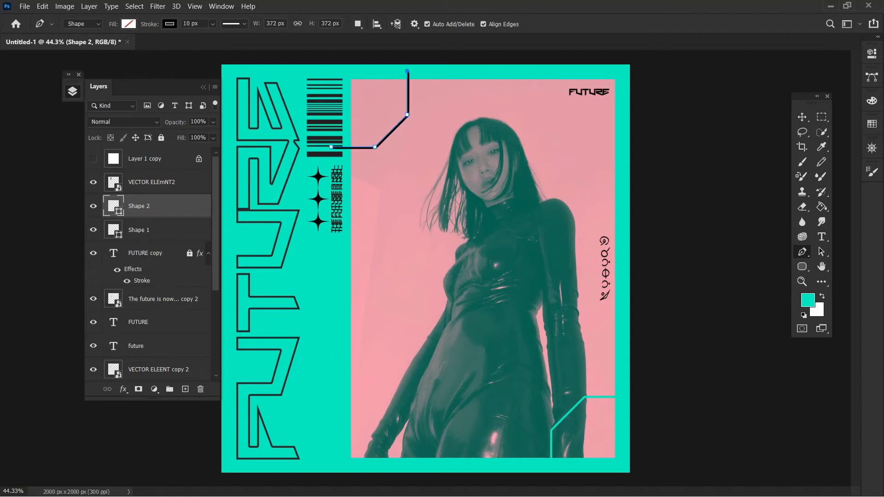
click(169, 24)
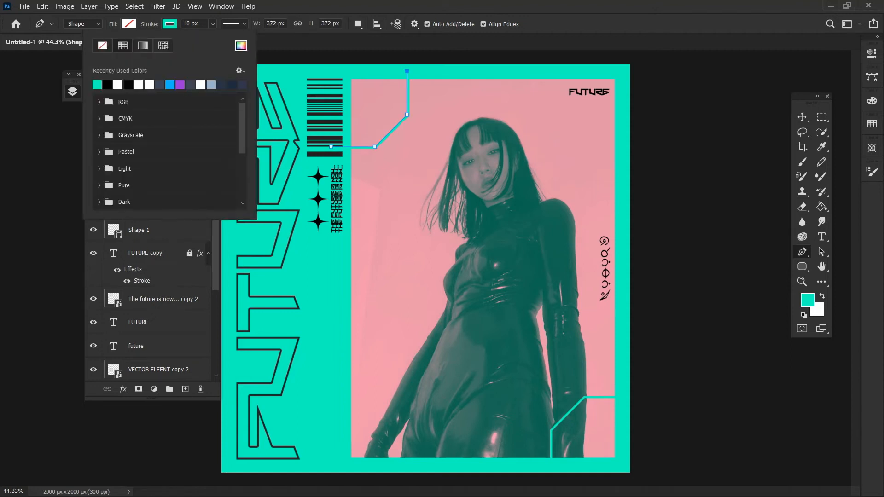
click(801, 117)
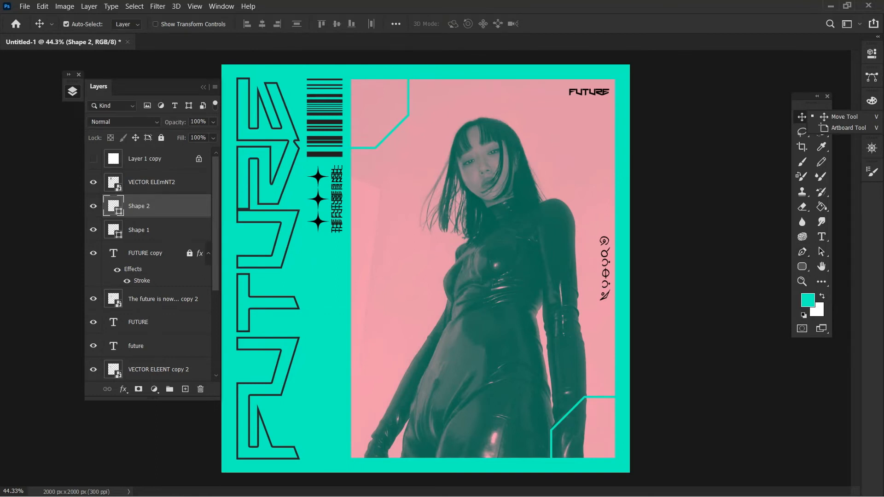
Switch to File Explorer and open the All my png files folder inside my graphics on the OneDrive desktop.
key(alt+Tab)
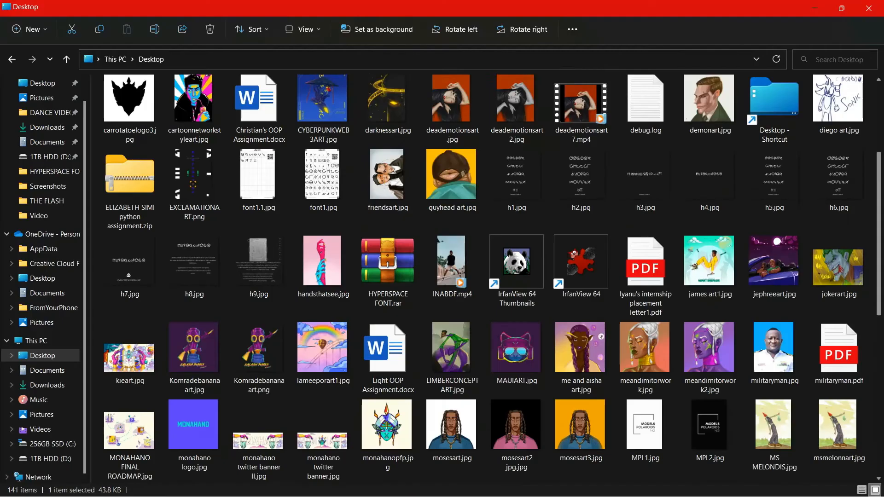
scroll(775, 435, up, 3)
scroll(838, 194, down, 3)
scroll(516, 437, down, 6)
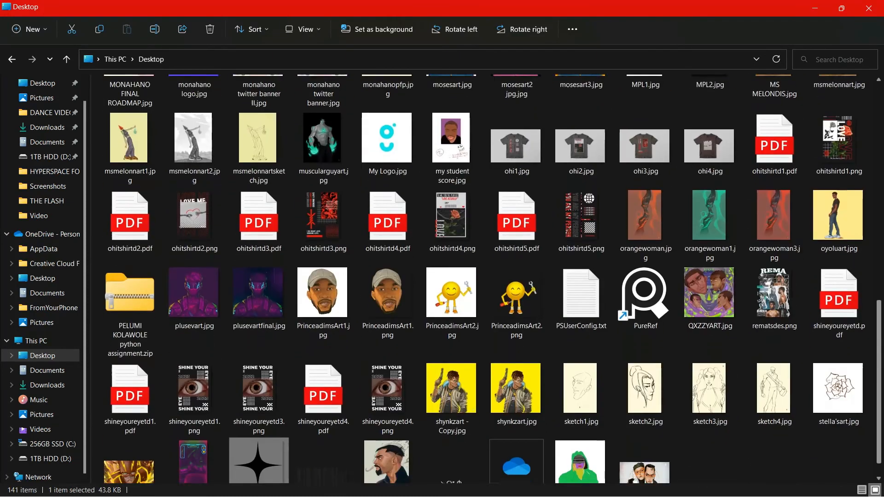
double_click(516, 443)
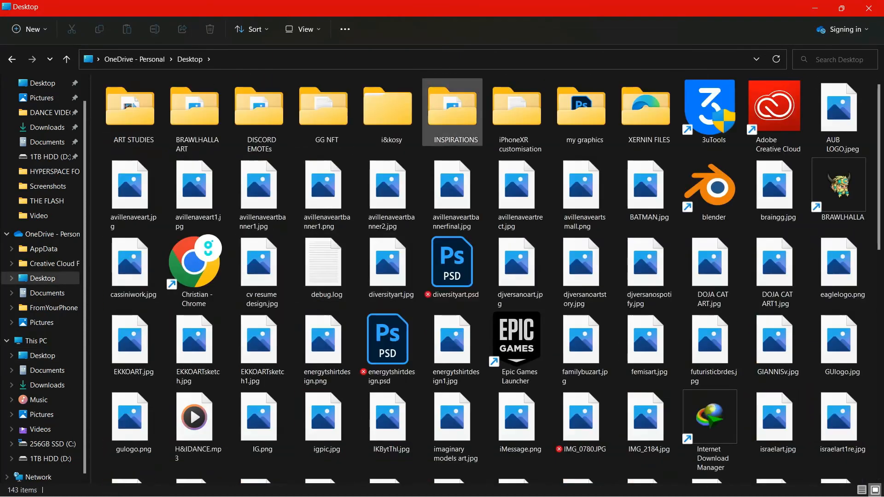
double_click(581, 105)
double_click(322, 158)
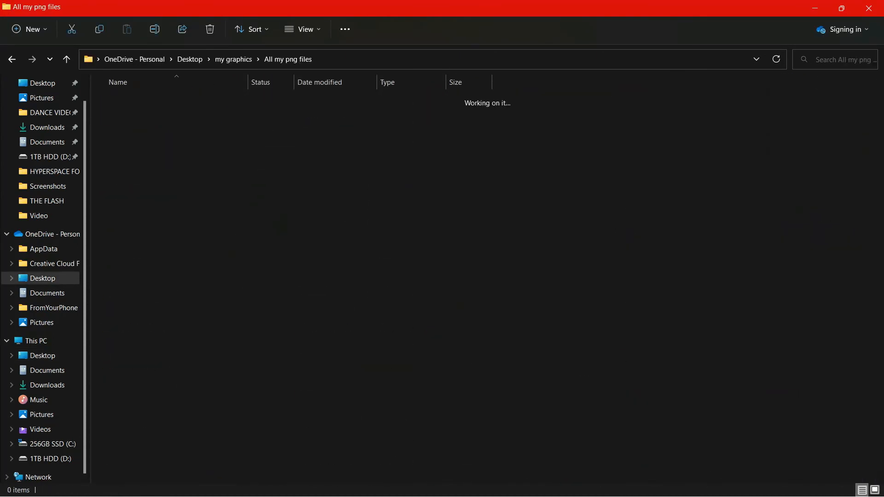
Place the Bolsas De Plastico (4) plastic texture in the Photoshop poster and enlarge it until its creases cover the whole canvas.
click(323, 354)
scroll(645, 405, down, 1)
drag(323, 317, 474, 322)
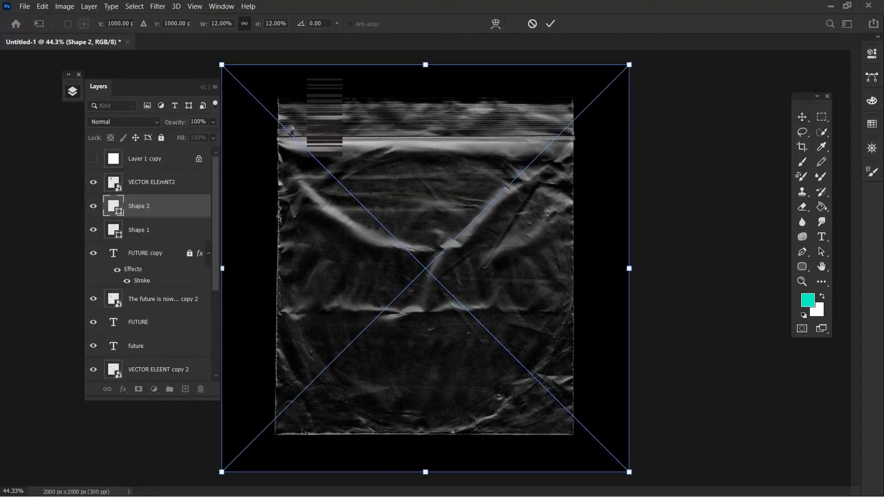
key(ctrl+minus)
key(ctrl+minus)
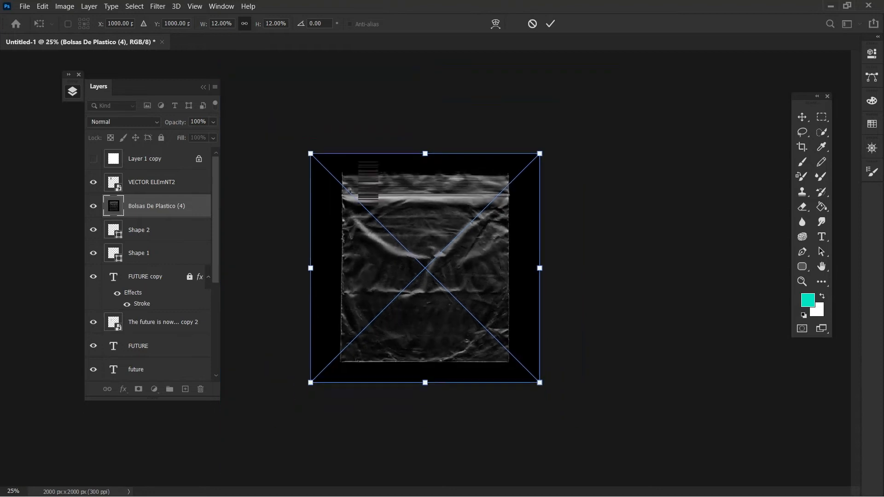
key(ctrl+minus)
drag(501, 347, 575, 418)
drag(493, 361, 456, 336)
key(Return)
Move the plastic texture layer above VECTOR ELEmNT2 and set its blend mode to Color Dodge.
drag(138, 189, 138, 181)
click(124, 121)
click(106, 228)
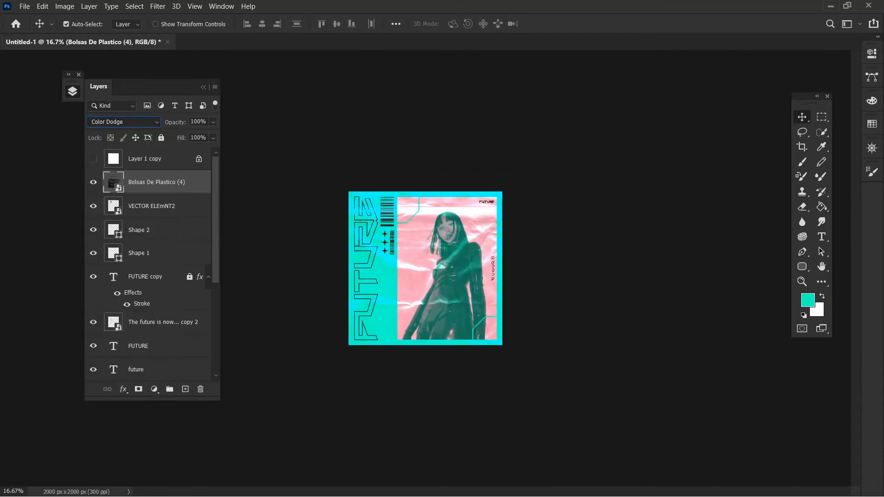
key(ctrl+0)
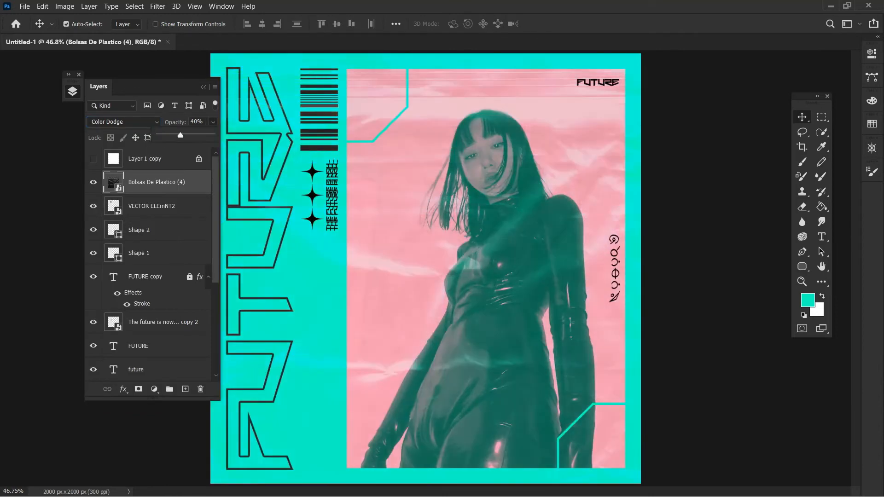
Place the PARENTAL ADVISORY EXPLICIT CONTENT2 graphic from the All my png files folder into the Photoshop poster.
click(416, 483)
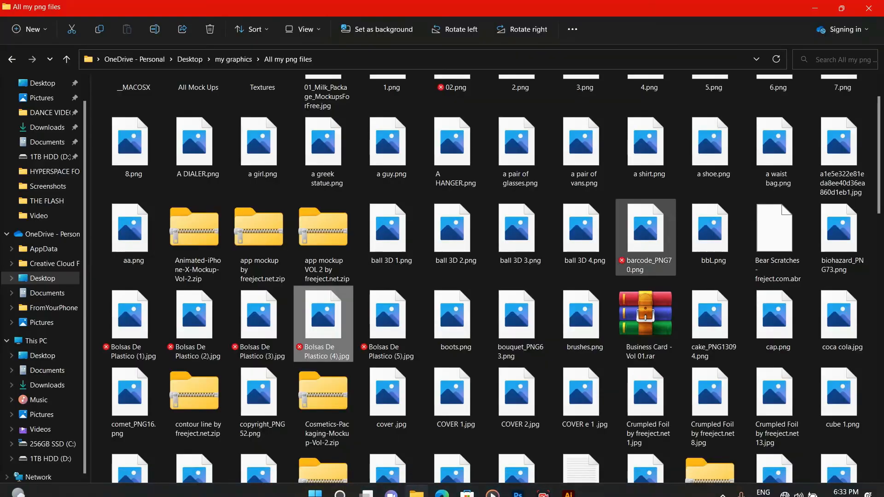
scroll(254, 129, down, 8)
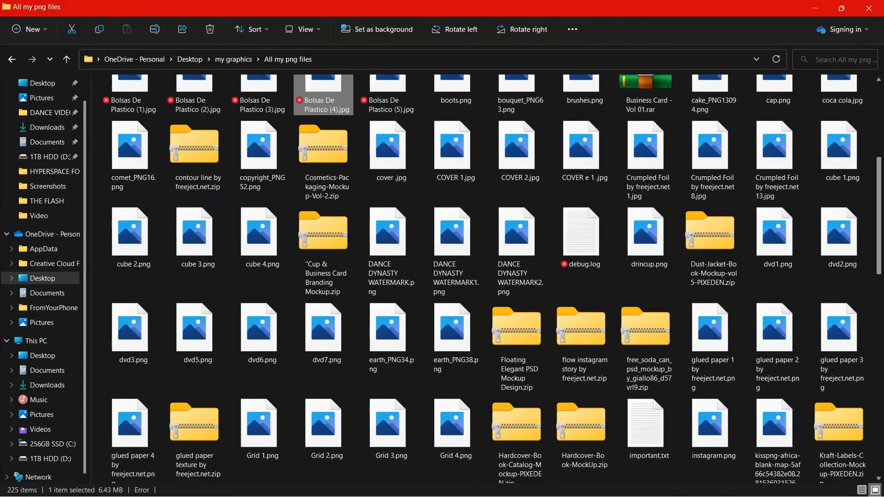
scroll(512, 269, down, 5)
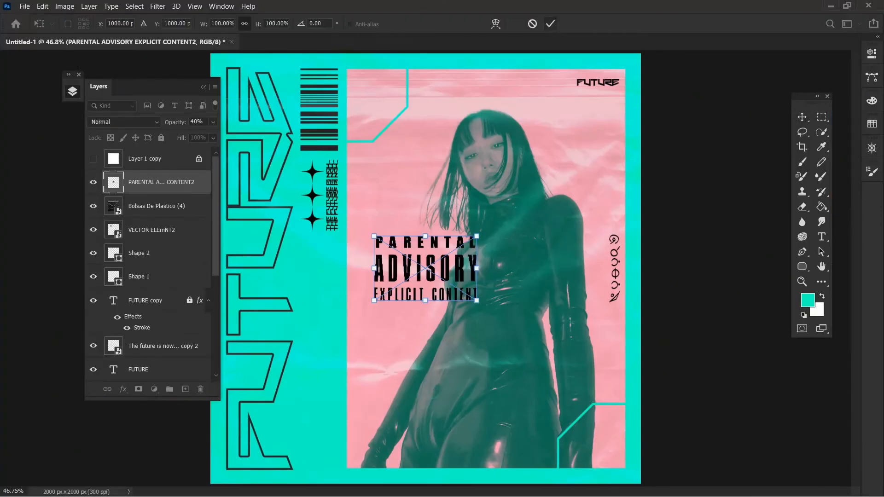
key(Return)
Shrink the Parental Advisory label and position it inside the angled line at the photo's lower-right corner.
drag(425, 268, 426, 435)
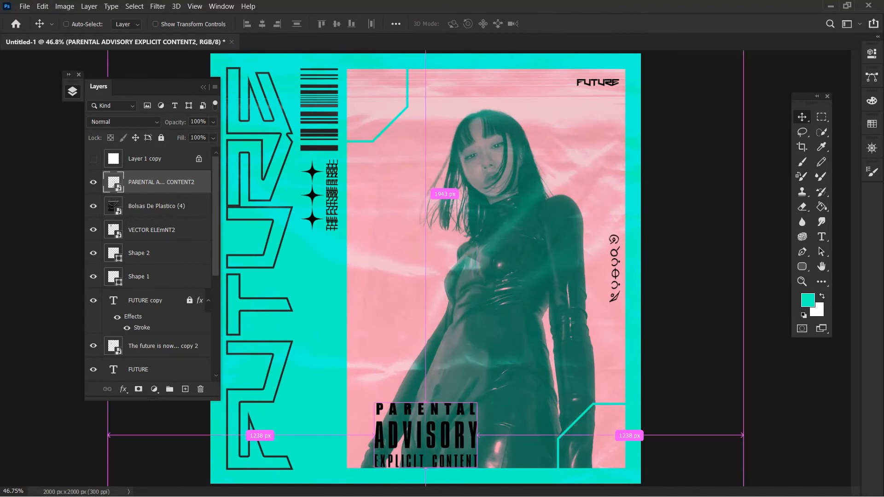
key(ctrl+t)
drag(478, 467, 596, 443)
key(Return)
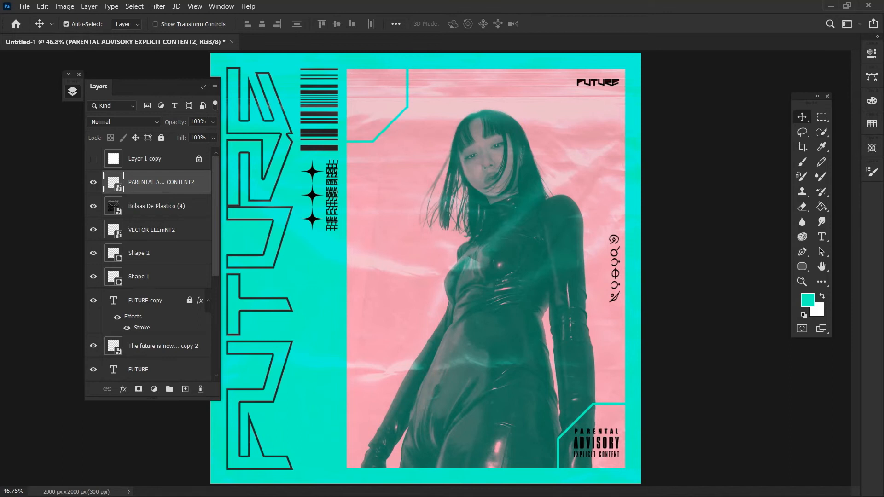
Rasterize the Parental Advisory layer, lock its transparent pixels and paint the lettering turquoise.
right_click(200, 182)
click(230, 214)
key(b)
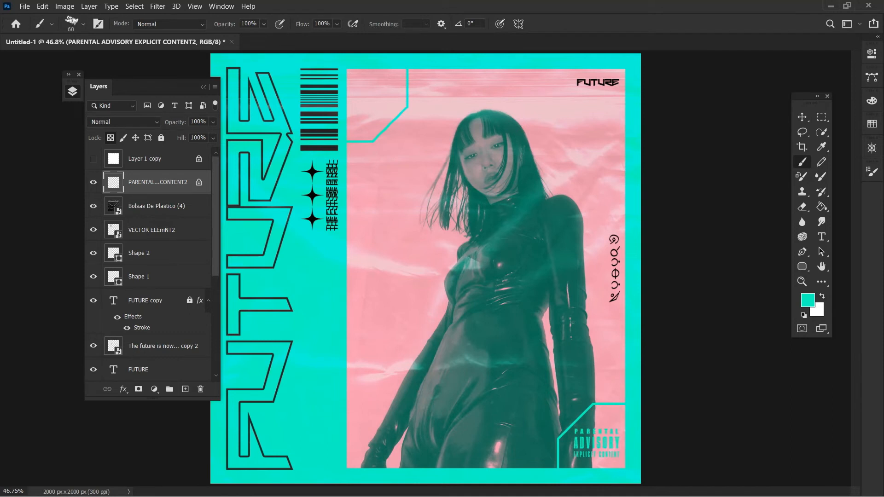
Compare the poster with and without the Bolsas De Plastico (4) texture layer.
click(156, 206)
click(93, 206)
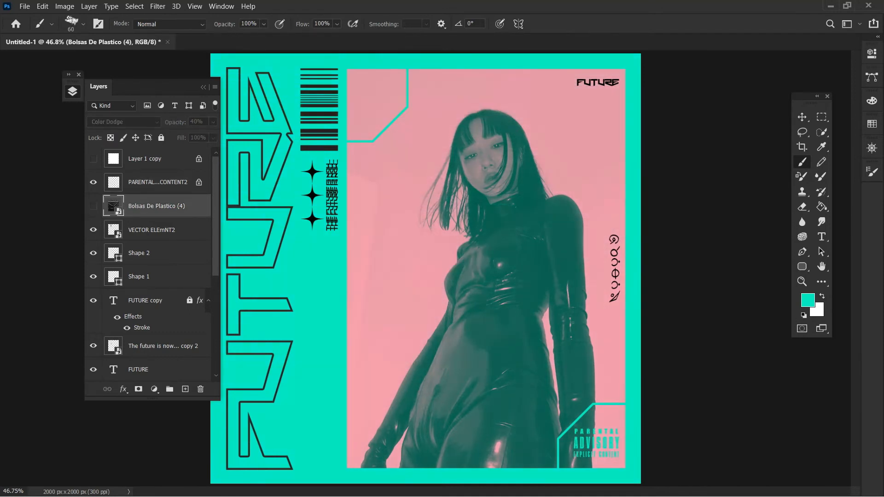
click(94, 206)
click(94, 207)
click(93, 206)
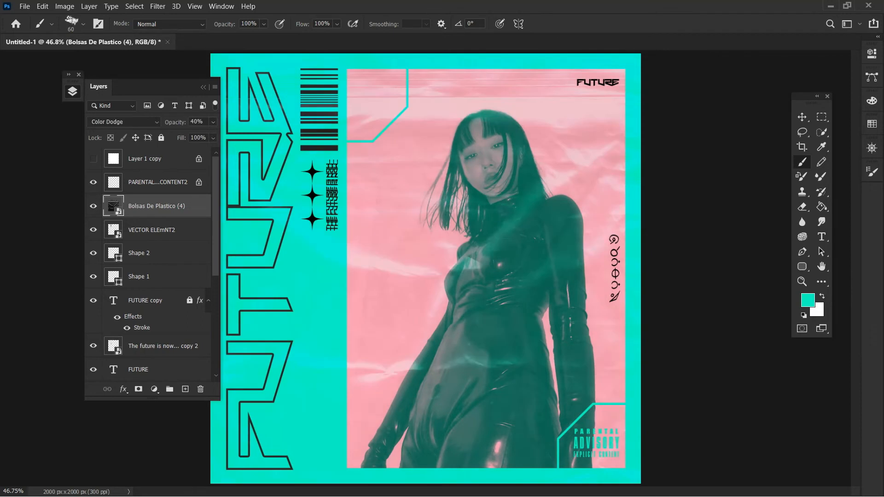
click(69, 75)
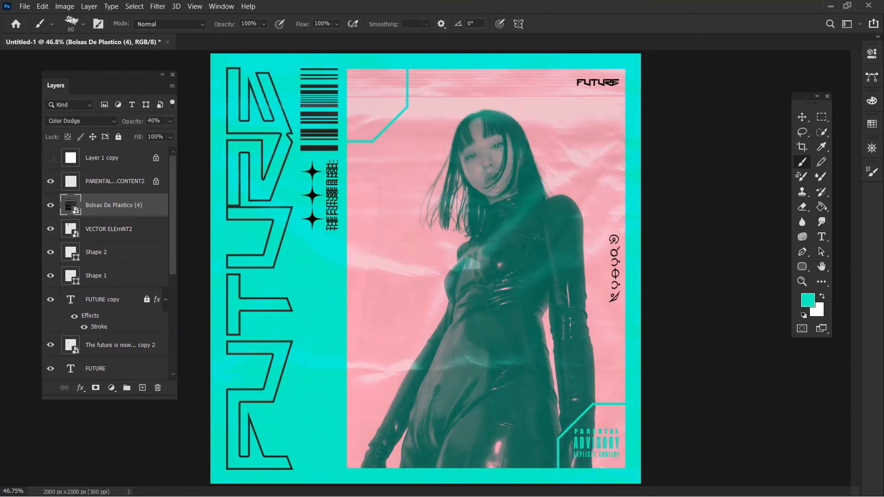
Rasterize the Bolsas De Plastico (4) layer and choose the Airbrush Soft Round 100 tip for the Eraser.
key(e)
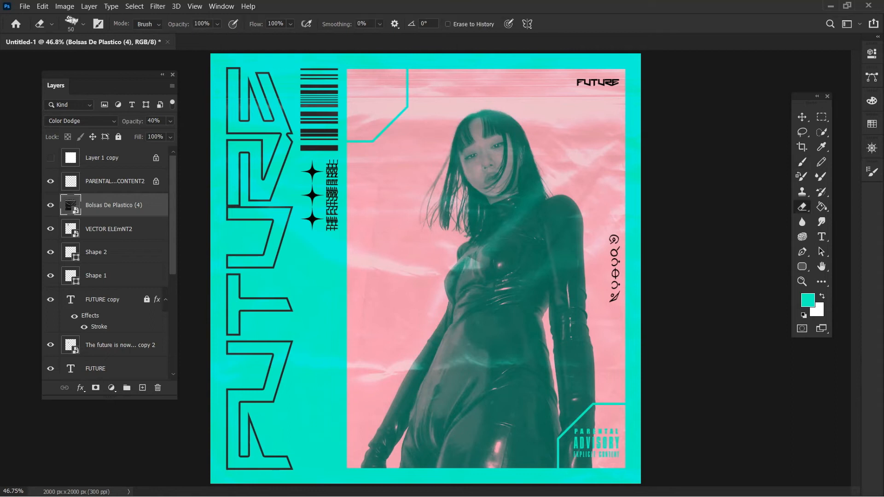
click(453, 253)
key(Return)
right_click(454, 253)
click(529, 401)
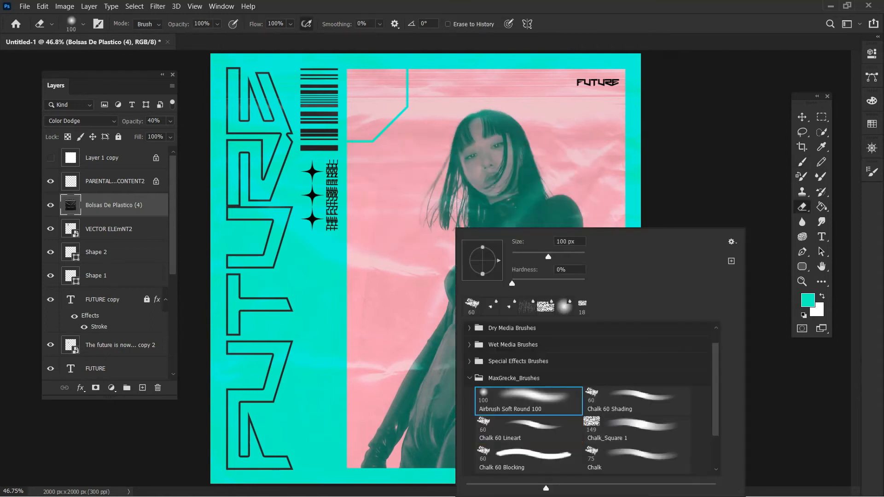
key(Return)
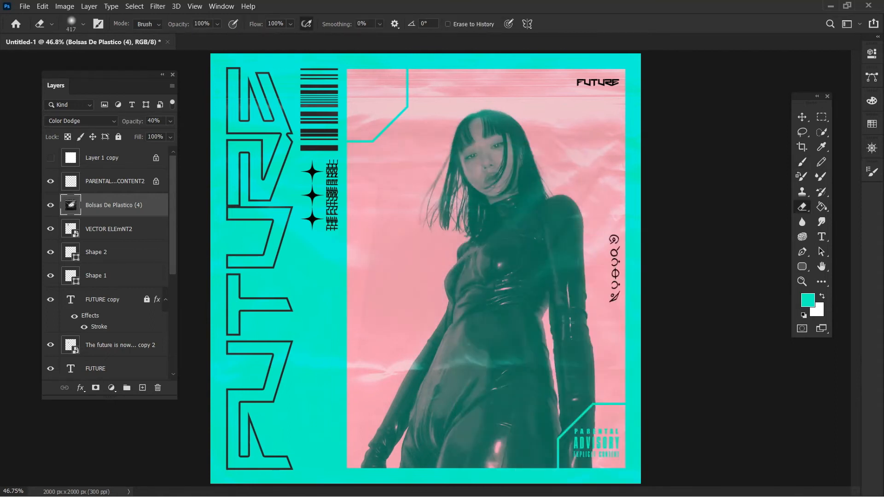
Erase the plastic texture over the woman and the middle of the photo with a soft brush of up to 1000 px.
key(bracketright)
key(bracketright)
key(bracketright)
key(bracketright)
key(bracketright)
key(bracketright)
key(bracketright)
key(bracketright)
mouse_move(465, 238)
mouse_down()
mouse_move(444, 242)
mouse_move(422, 331)
mouse_move(518, 242)
mouse_up()
key(bracketleft)
key(bracketleft)
key(bracketleft)
key(bracketleft)
mouse_move(539, 181)
mouse_down()
mouse_move(533, 241)
mouse_move(460, 162)
mouse_move(380, 188)
mouse_move(465, 145)
mouse_move(338, 196)
mouse_move(329, 315)
mouse_move(396, 370)
mouse_move(523, 331)
mouse_move(511, 221)
mouse_up()
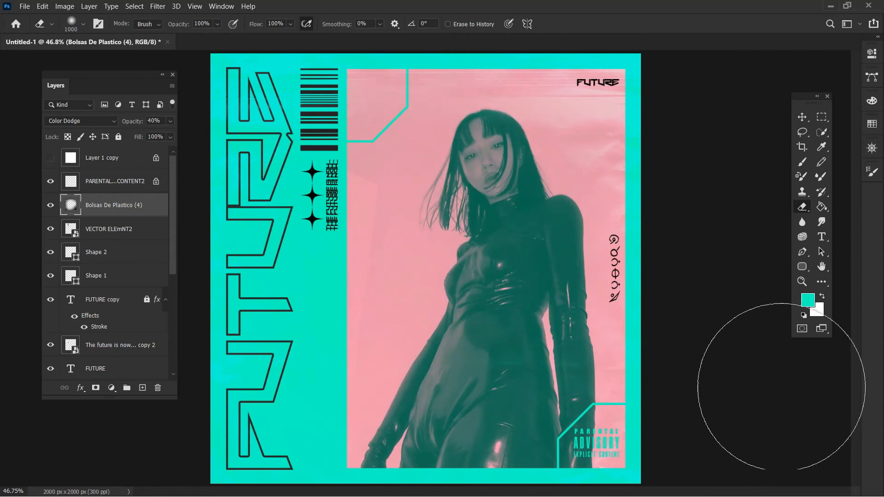
key(v)
Add a new layer above the plastic texture and set the foreground color to grey with 50% brightness and 0% saturation.
scroll(781, 386, down, 1)
key(ctrl+shift+alt+n)
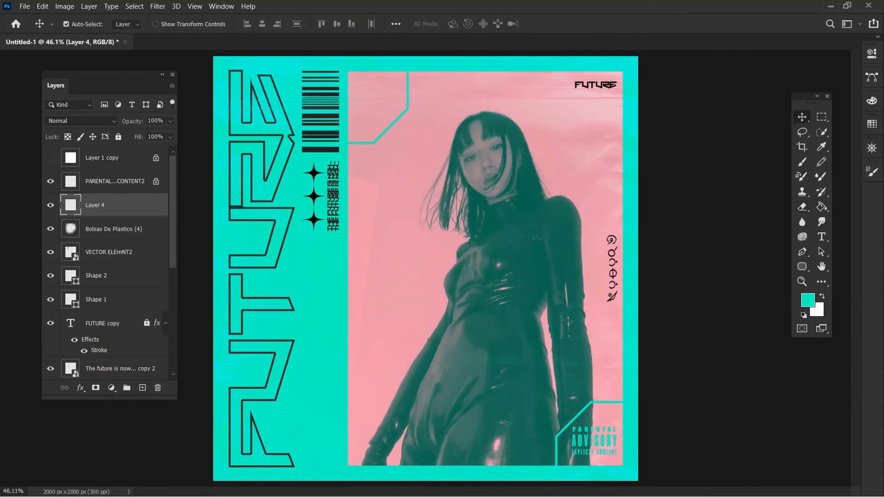
click(807, 301)
drag(512, 263, 635, 180)
click(624, 328)
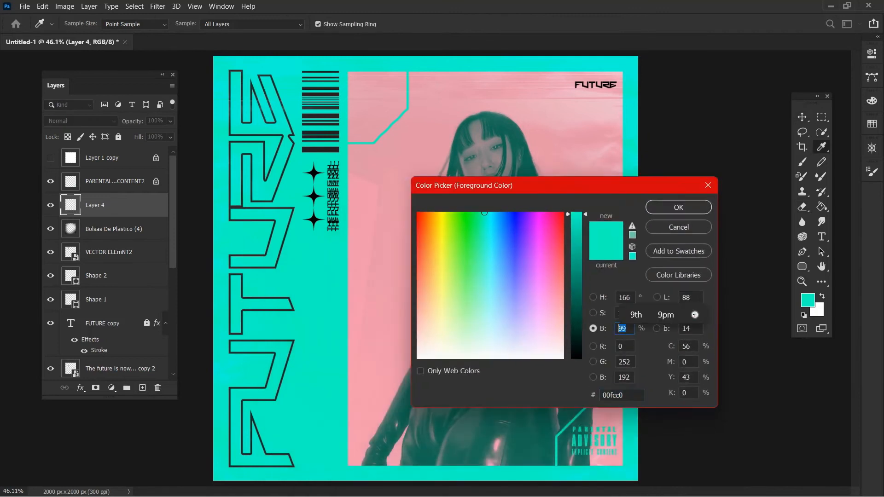
text(50)
click(623, 313)
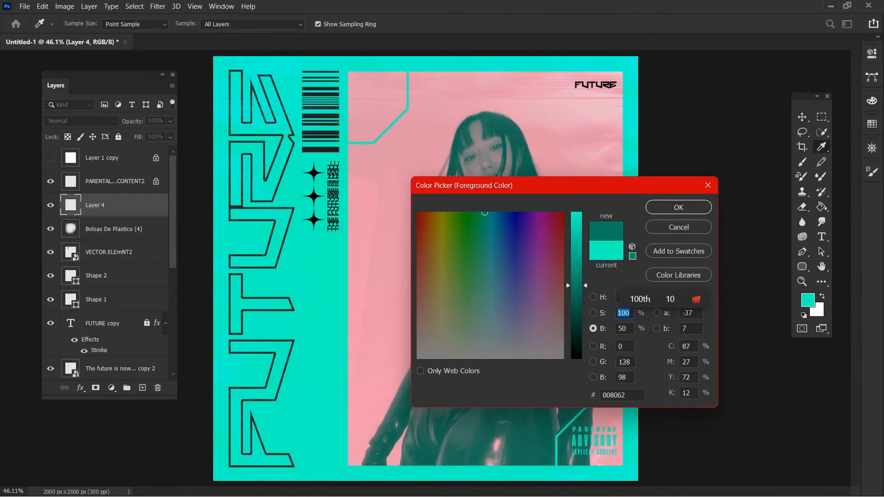
text(0)
click(669, 206)
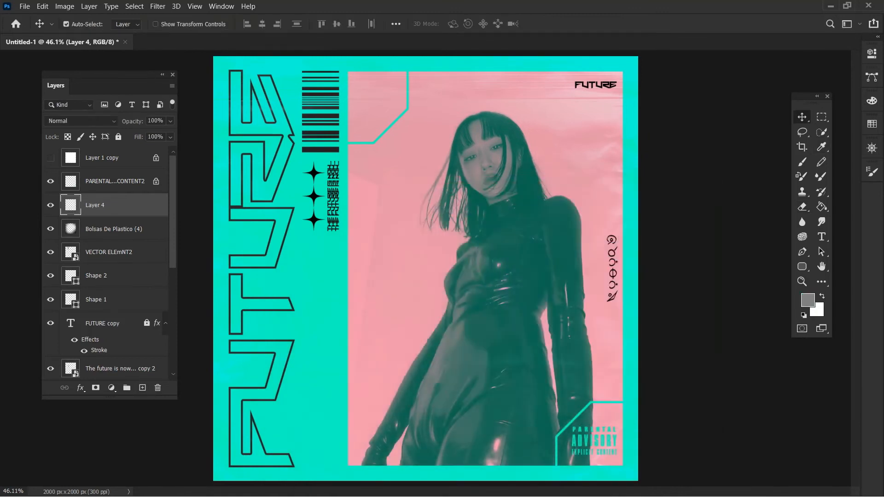
Fill Layer 4 with the grey foreground color and move it above the Parental Advisory layer.
click(820, 207)
click(543, 225)
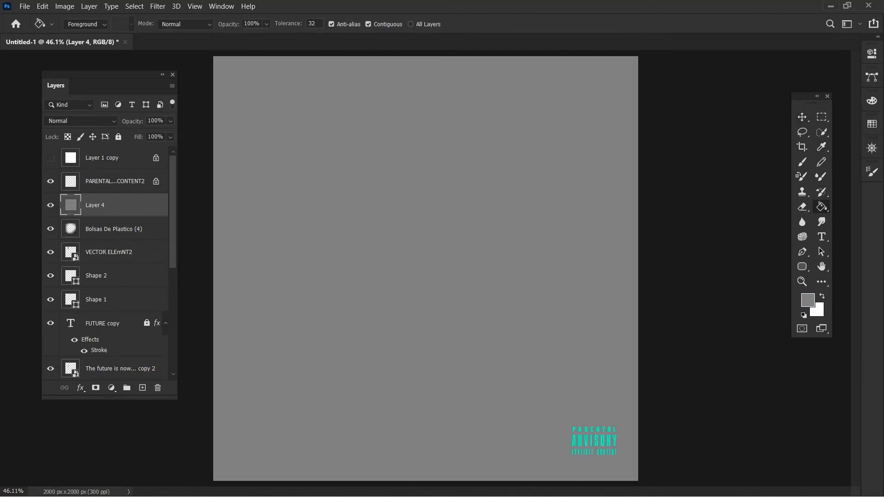
key(v)
key(ctrl+bracketright)
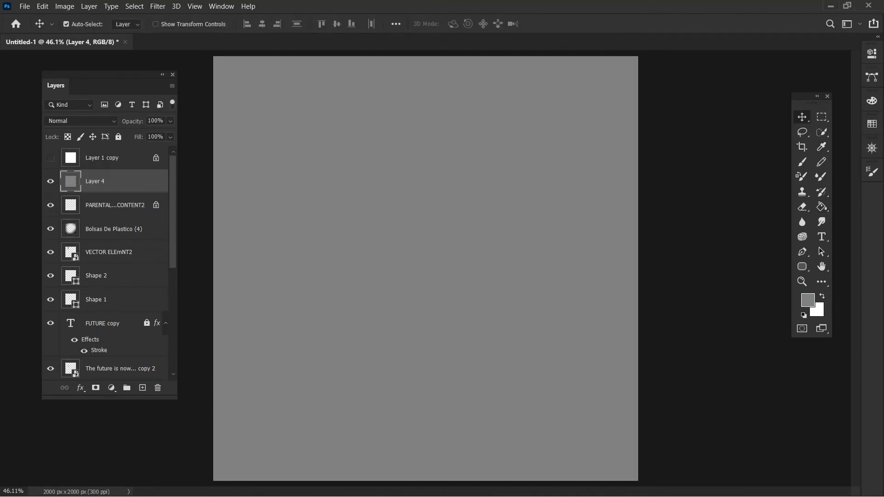
Apply the Add Noise filter to the grey layer with an amount of 7.26% and Uniform distribution.
click(155, 6)
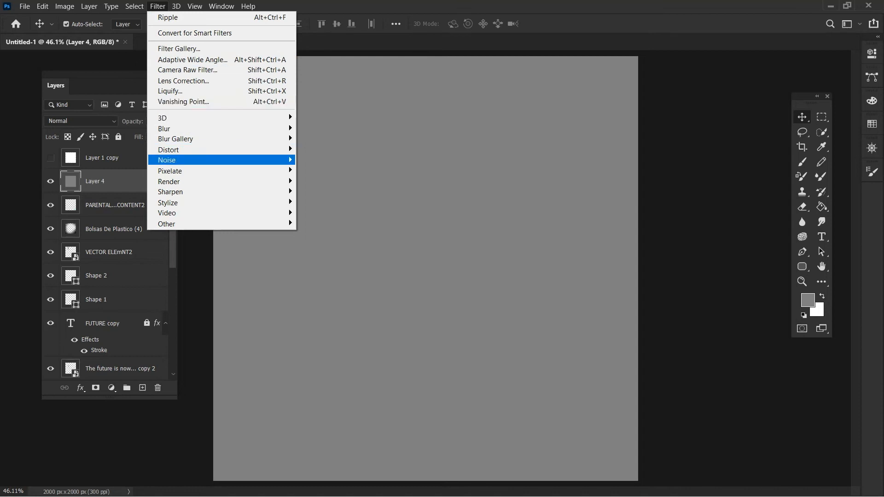
mouse_move(175, 160)
click(97, 160)
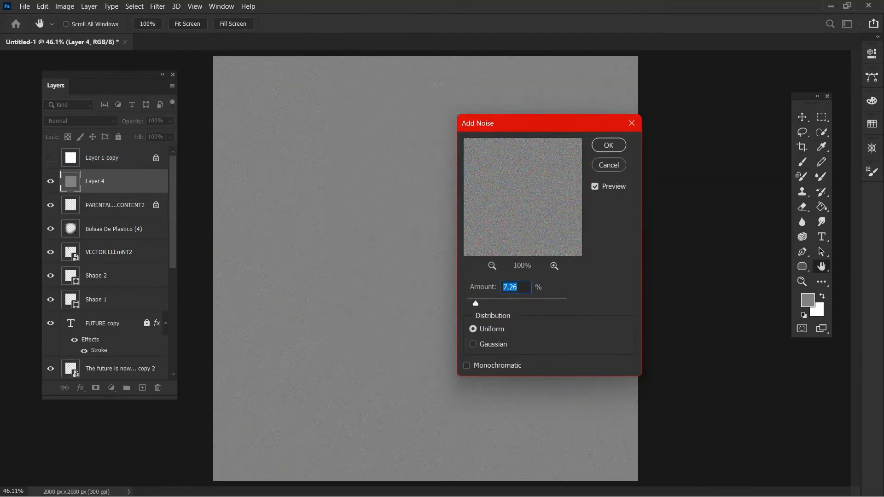
key(Return)
Set the blend mode of the grey noise layer to Overlay.
click(81, 121)
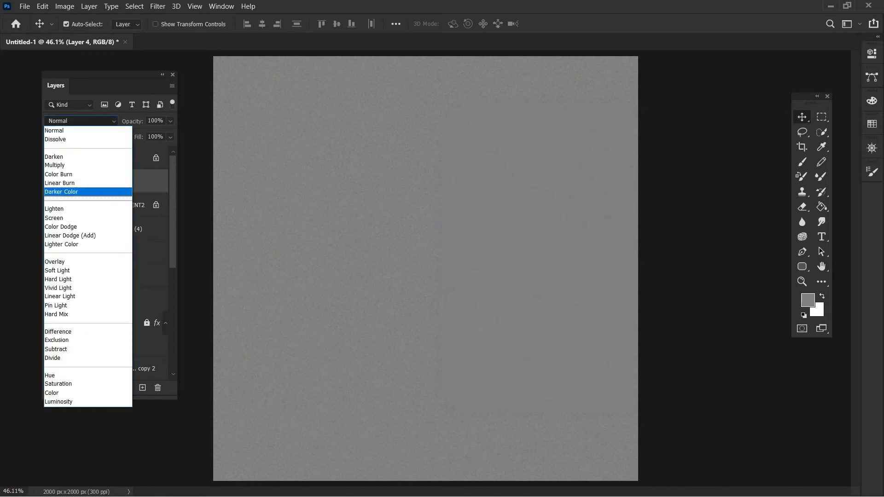
key(Return)
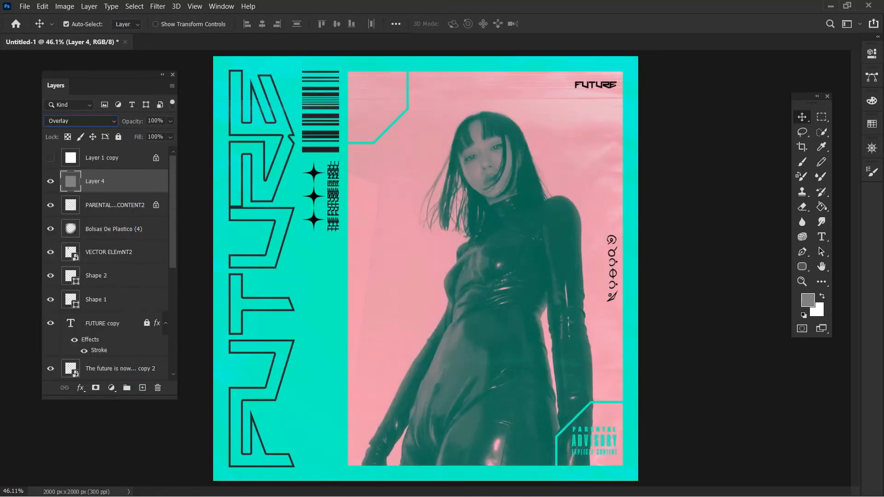
key(z)
mouse_move(530, 236)
mouse_down()
mouse_move(616, 236)
mouse_move(522, 236)
mouse_move(533, 235)
mouse_up()
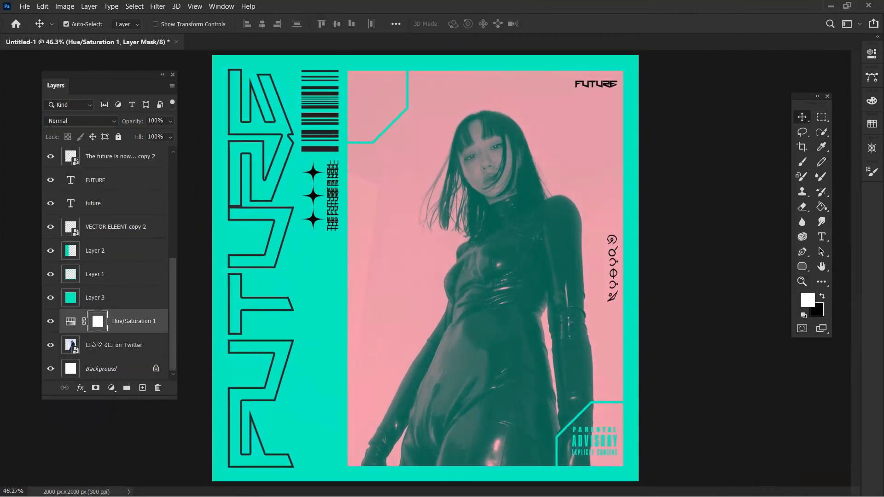
Add a Gradient Map adjustment layer directly above Hue/Saturation 1.
click(111, 387)
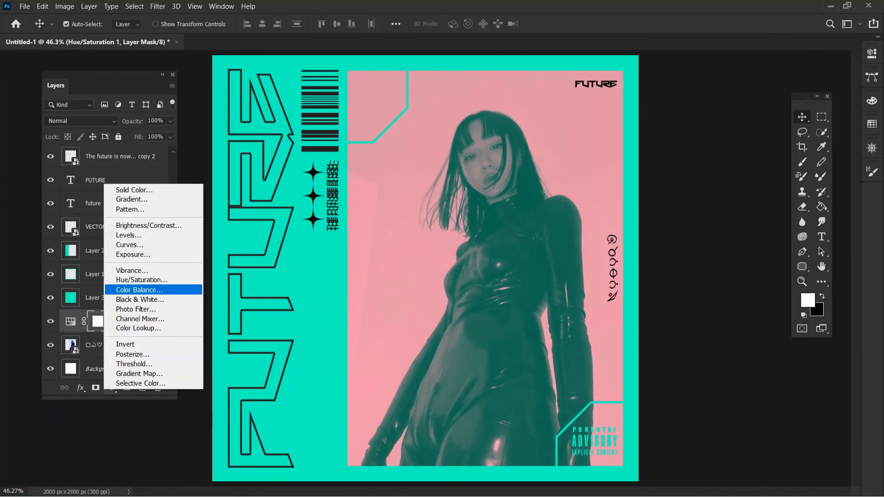
click(126, 373)
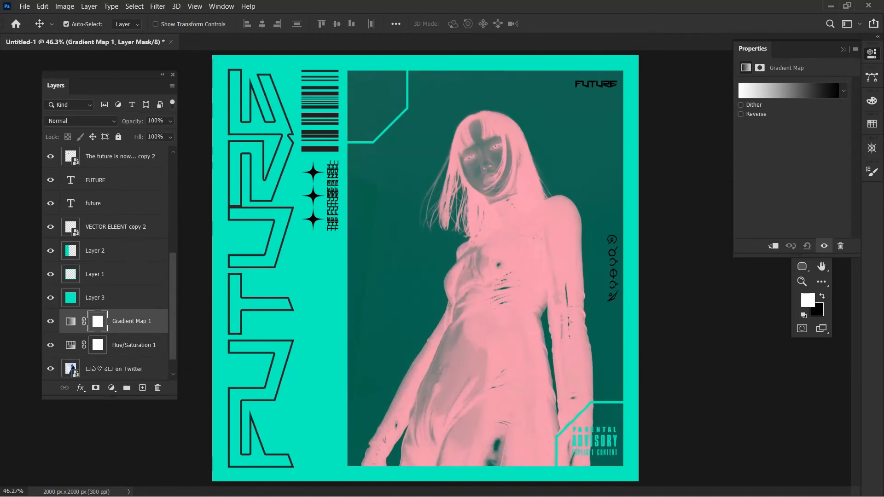
click(788, 90)
click(589, 276)
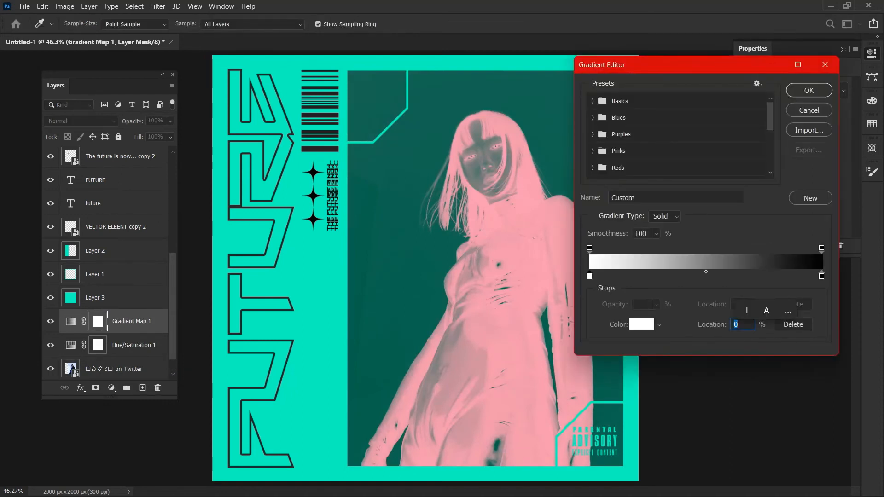
double_click(589, 276)
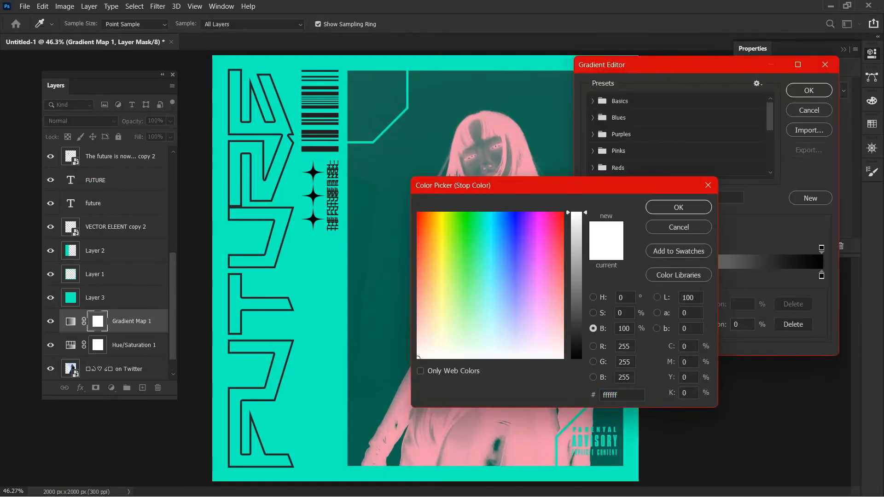
key(Return)
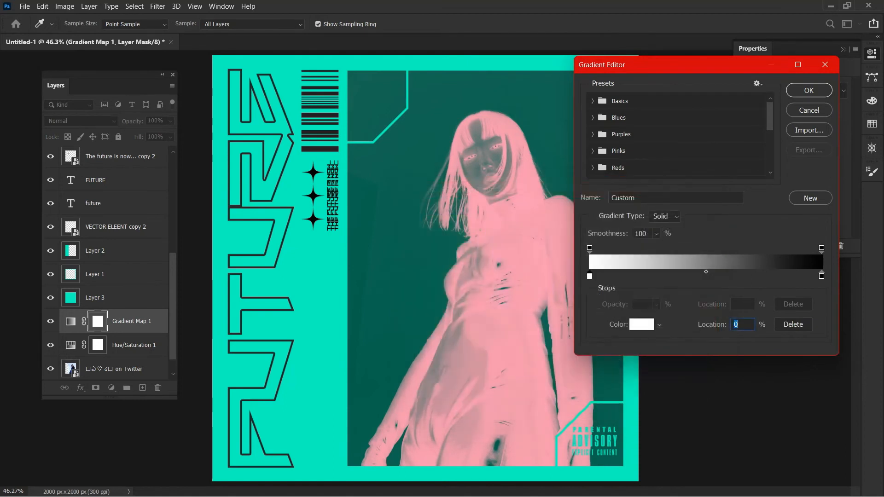
click(634, 276)
double_click(633, 276)
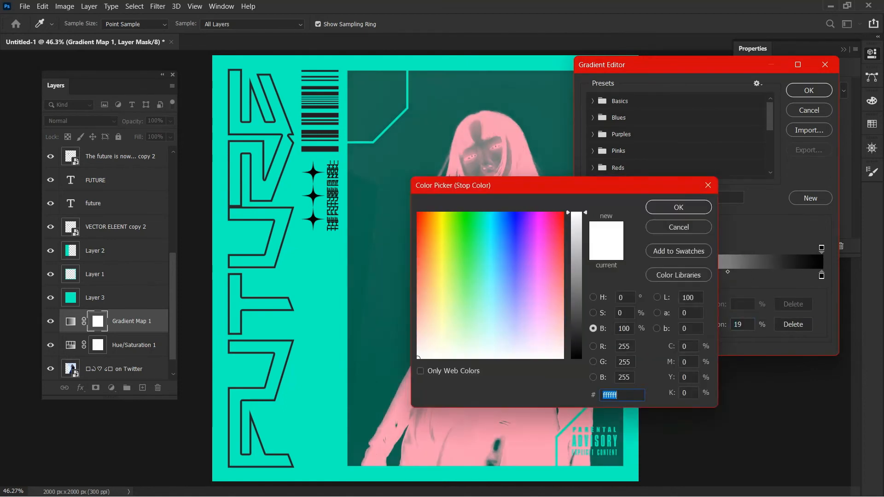
click(678, 227)
click(809, 91)
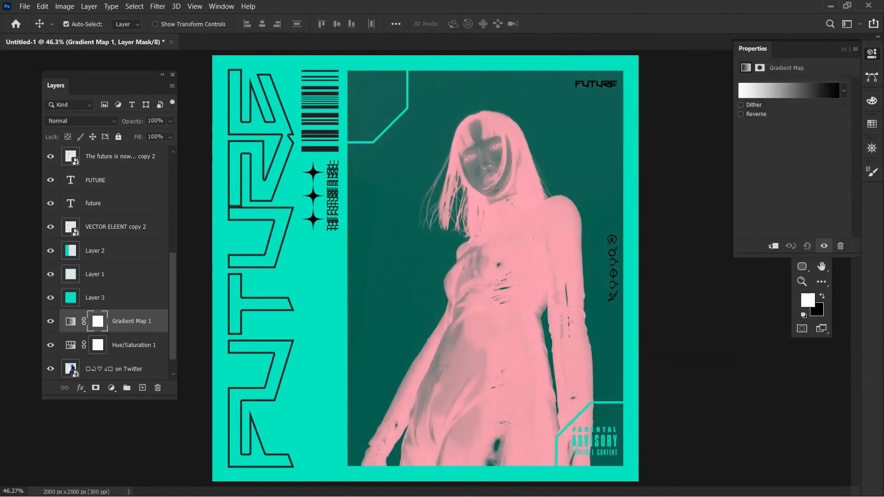
Set the white starting stop of the Gradient Map to turquoise 00fcc0.
click(71, 321)
click(788, 90)
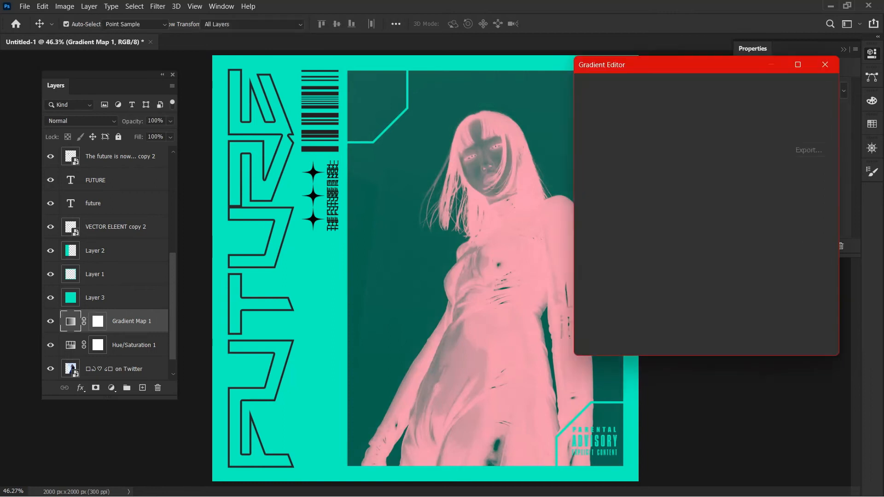
double_click(589, 276)
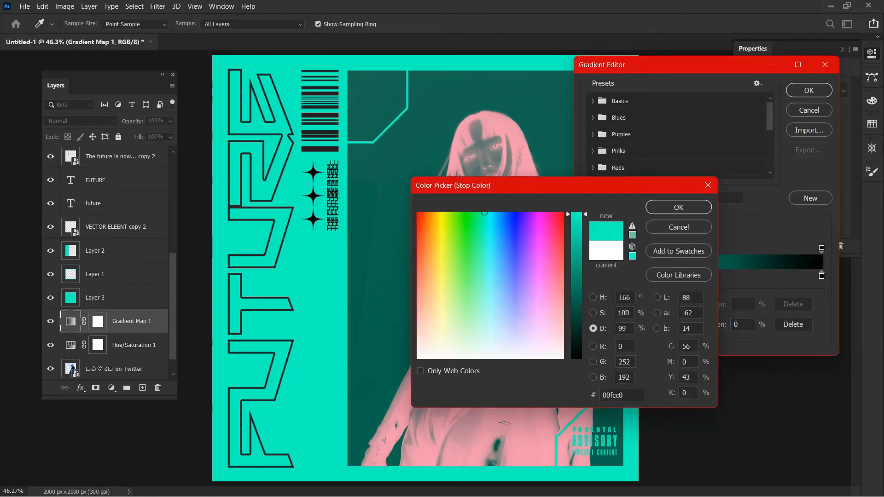
key(ctrl+v)
key(Return)
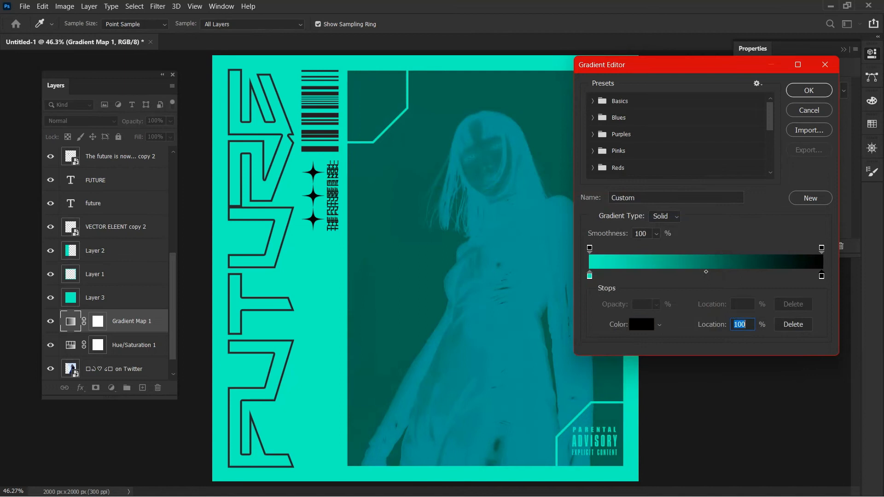
Change the black end stop of the gradient at location 100% to a vivid pink.
double_click(821, 277)
click(577, 243)
click(549, 231)
mouse_move(576, 236)
mouse_down()
mouse_move(576, 211)
mouse_move(548, 292)
mouse_move(551, 221)
mouse_move(552, 251)
mouse_move(553, 239)
mouse_up()
click(679, 207)
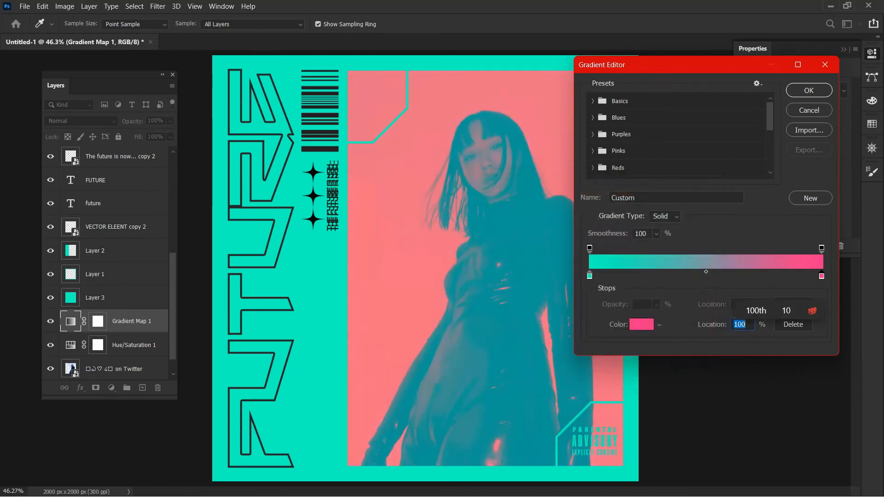
Apply the edited turquoise-to-pink gradient and compare the Gradient Map with and without Reverse, leaving Reverse off.
click(809, 90)
click(740, 114)
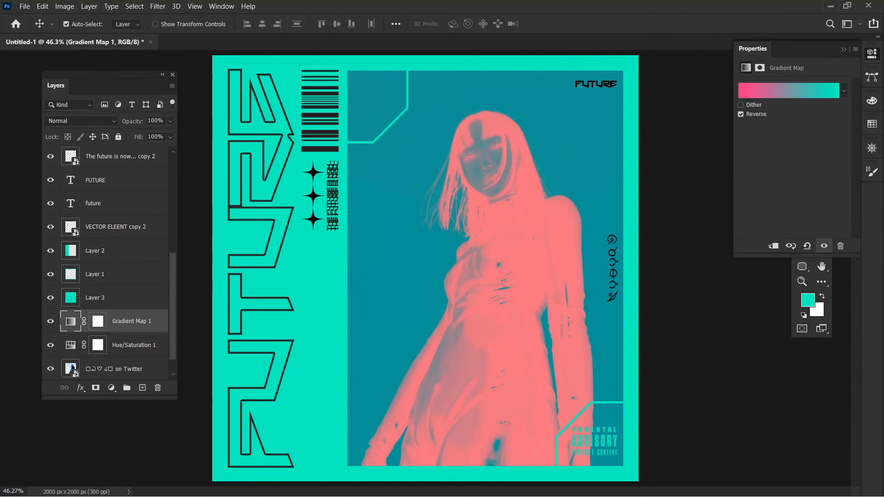
click(741, 115)
click(740, 114)
click(740, 114)
scroll(106, 262, up, 10)
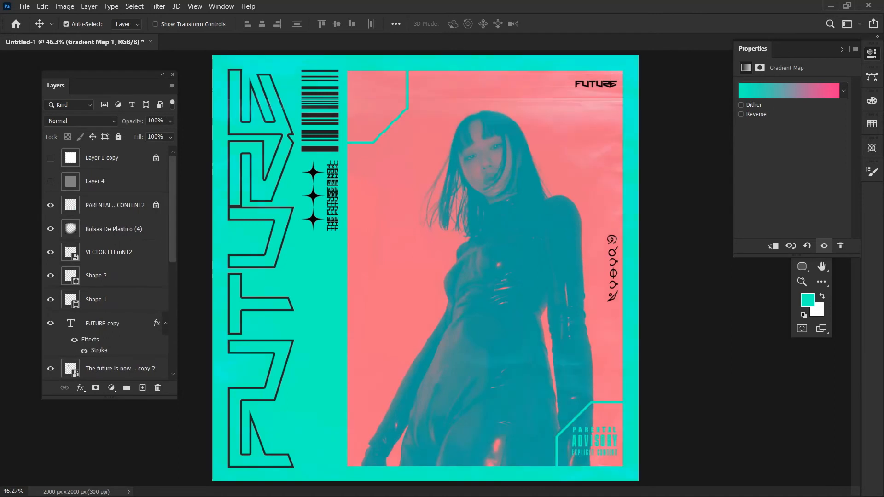
Rearrange the workspace with the tools and layers beside the canvas and the Navigator shown.
click(162, 75)
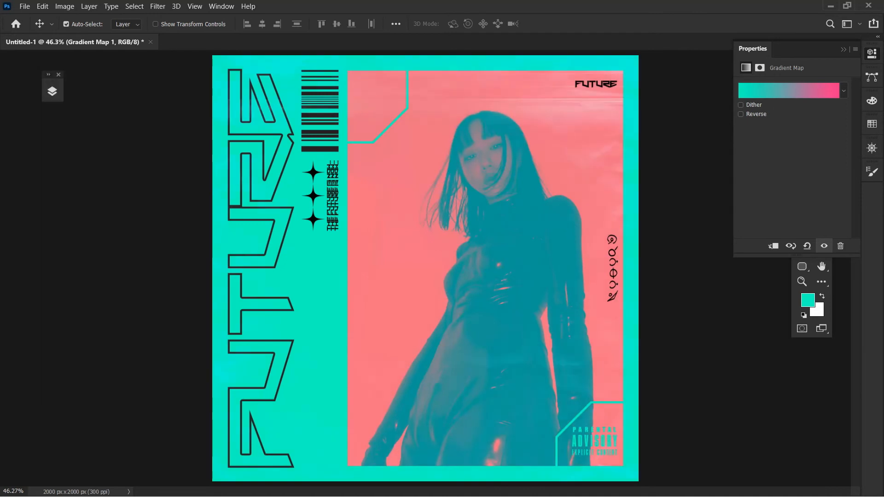
click(841, 50)
click(872, 148)
drag(805, 97, 62, 164)
key(z)
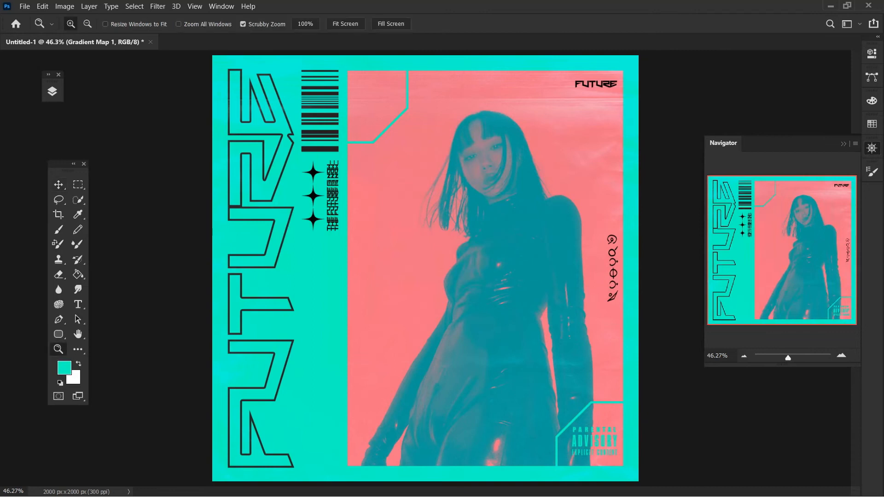
mouse_move(557, 283)
mouse_down()
mouse_move(633, 283)
mouse_move(559, 283)
mouse_up()
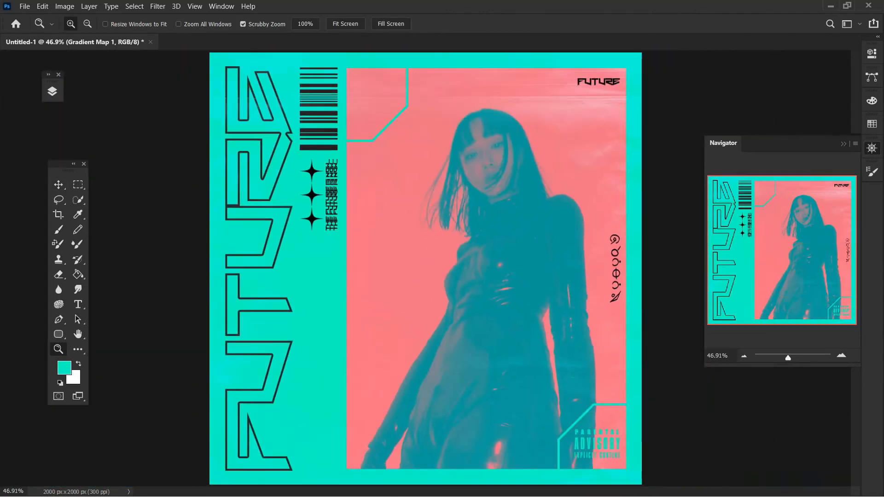
key(F7)
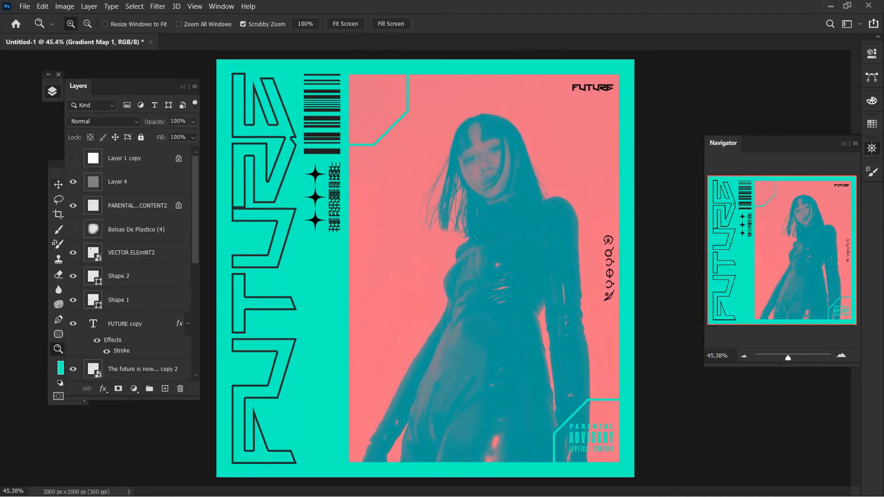
Set the foreground colour to black 000000 and add a new layer directly above the Parental Advisory label.
key(m)
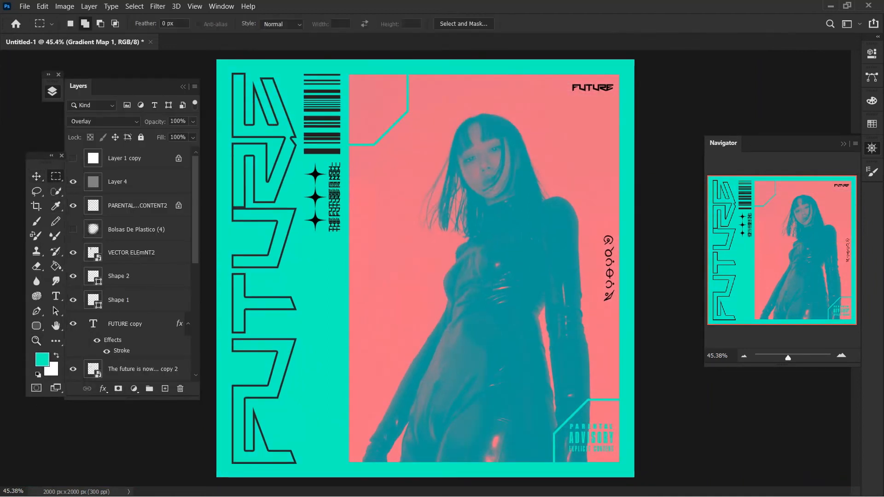
click(117, 182)
key(x)
click(42, 360)
click(576, 358)
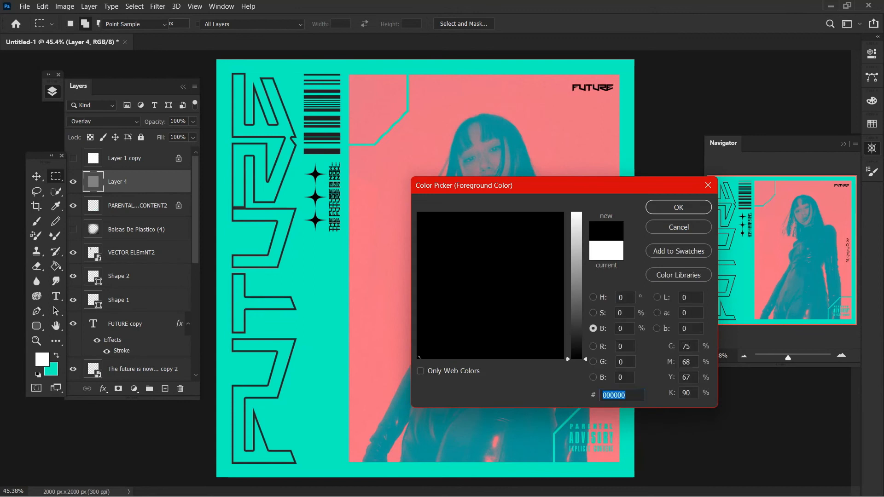
click(678, 207)
click(138, 205)
click(164, 388)
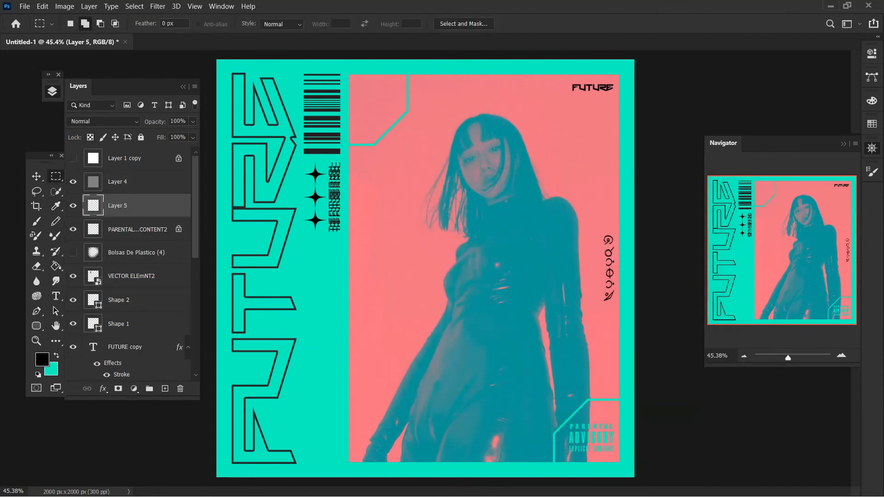
Create a thin vertical black bar below the stars, running down to the photo's lower edge, from a filled rectangular selection.
drag(308, 250, 312, 462)
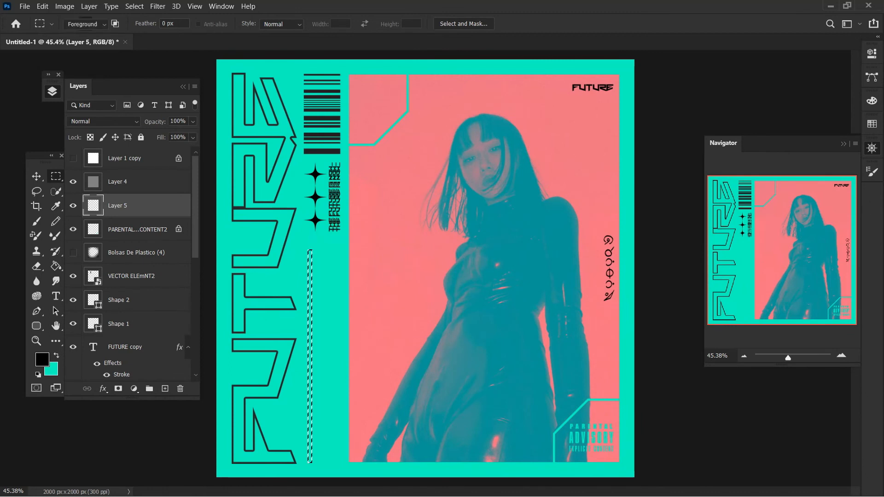
key(g)
key(alt+BackSpace)
key(ctrl+d)
key(v)
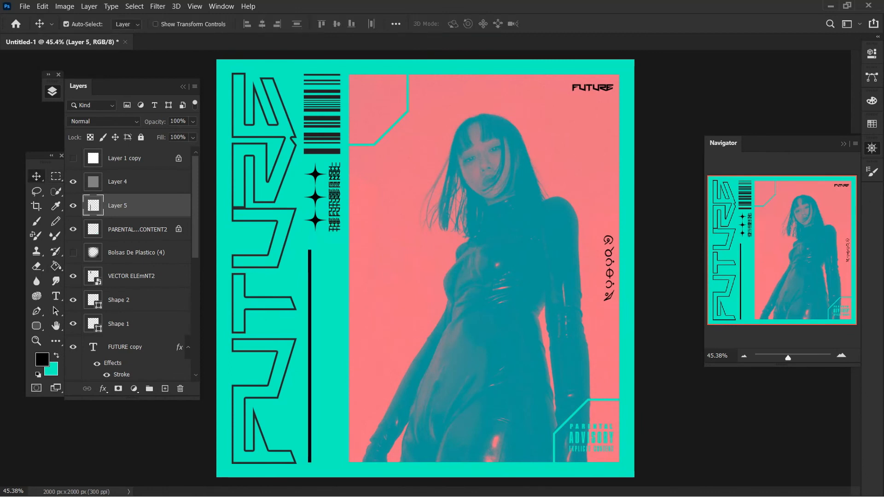
Switch to CYBERPUNKWEB3ART.psd and copy its small yellow logo into the poster, beside the lower end of the black bar.
click(428, 419)
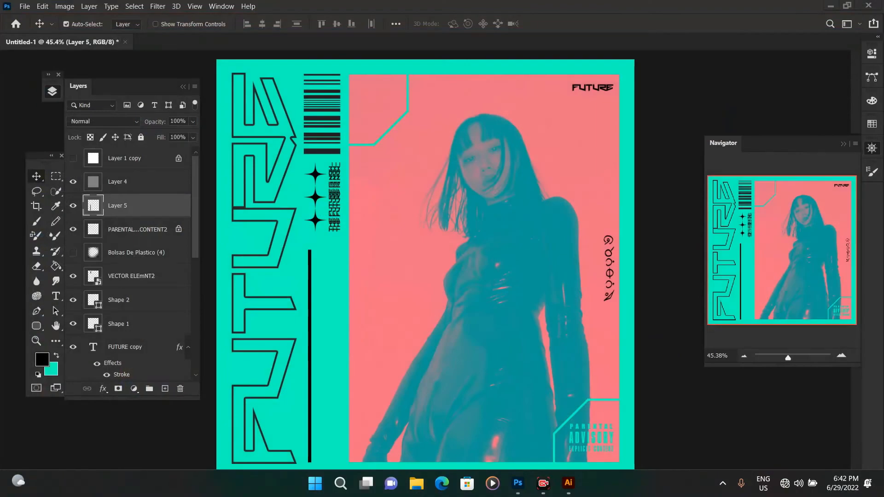
key(ctrl+w)
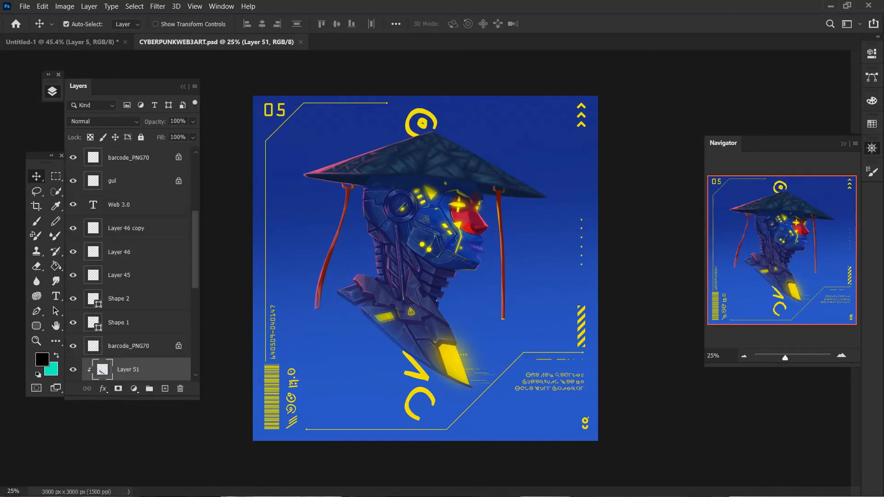
drag(584, 422, 396, 249)
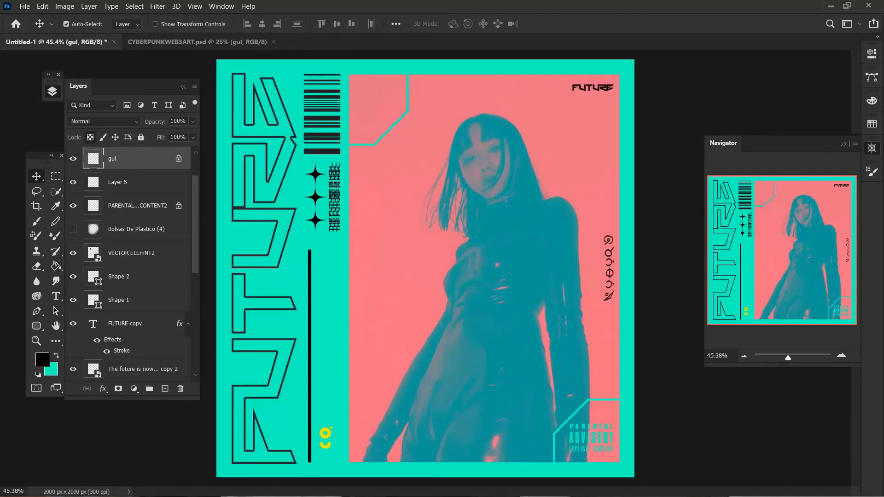
Lock and hide the grey noise layer Layer 4, and shift the yellow logo slightly away from the black bar.
drag(352, 421, 340, 427)
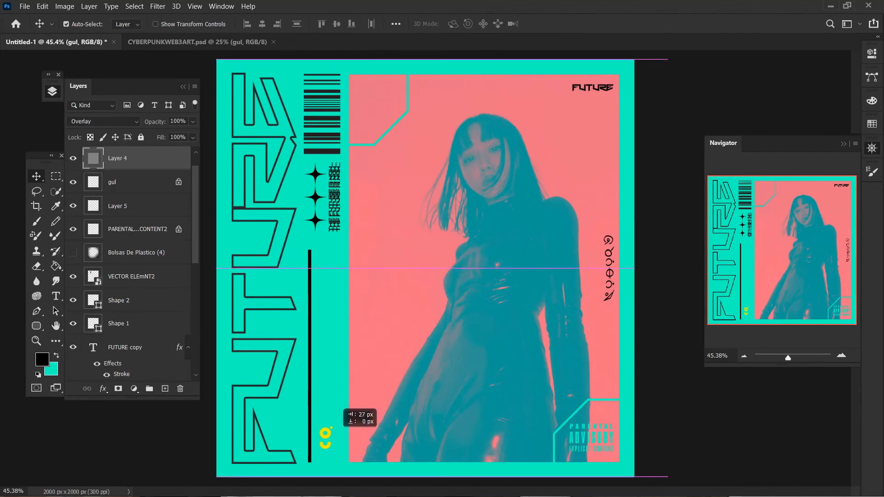
drag(361, 421, 343, 431)
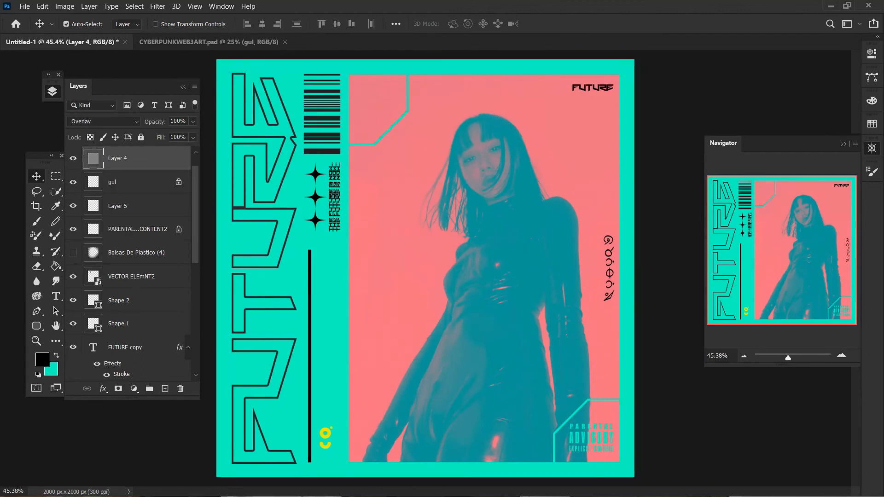
click(141, 137)
click(73, 158)
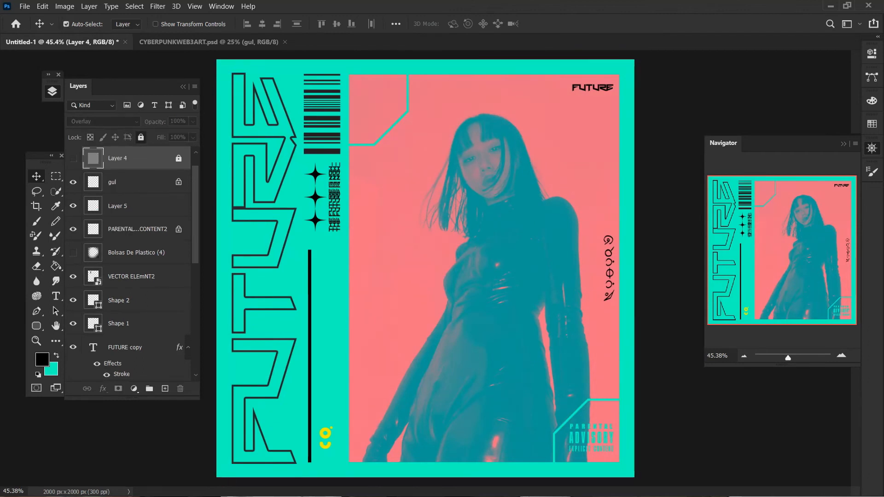
drag(325, 435, 333, 434)
mouse_move(335, 411)
mouse_down()
mouse_move(368, 413)
mouse_move(332, 413)
mouse_up()
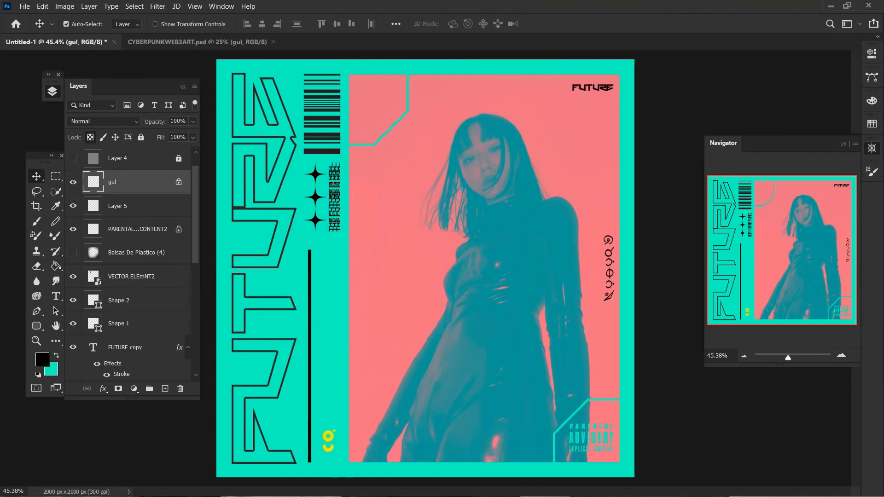
Draw a 115 × 213 px unfilled rectangle with a 10 px black stroke around the yellow logo.
click(164, 389)
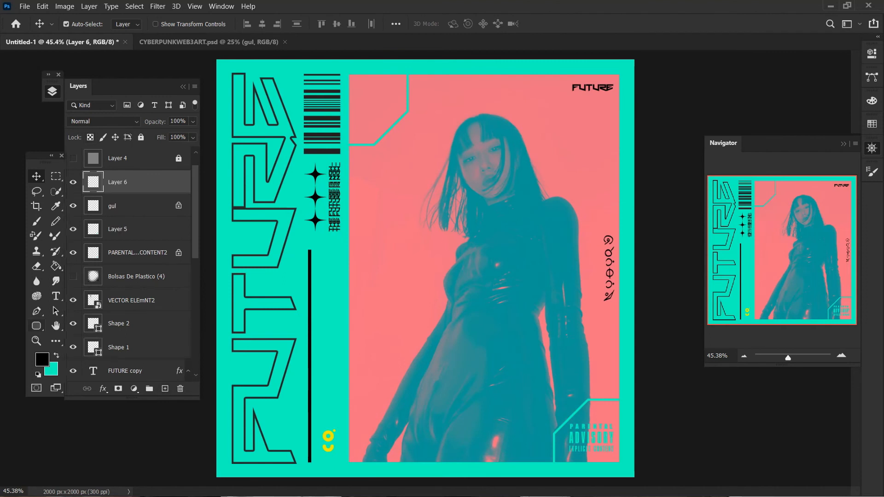
click(36, 326)
click(78, 336)
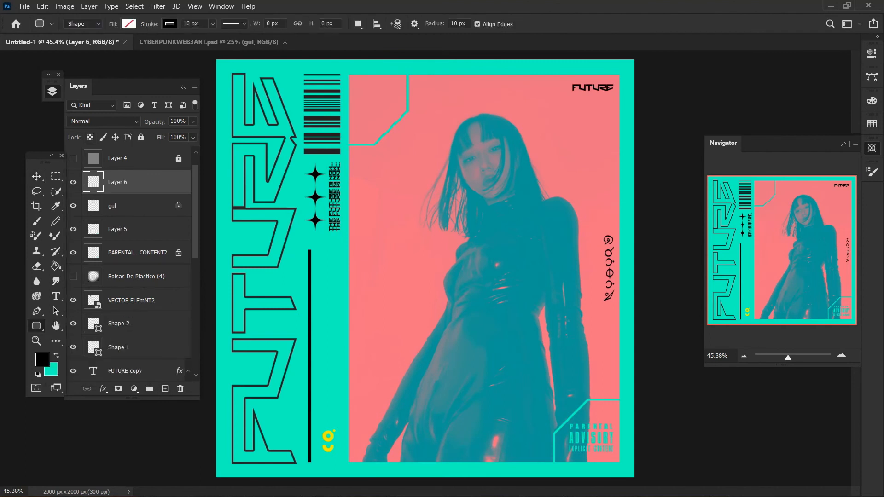
drag(316, 417, 341, 462)
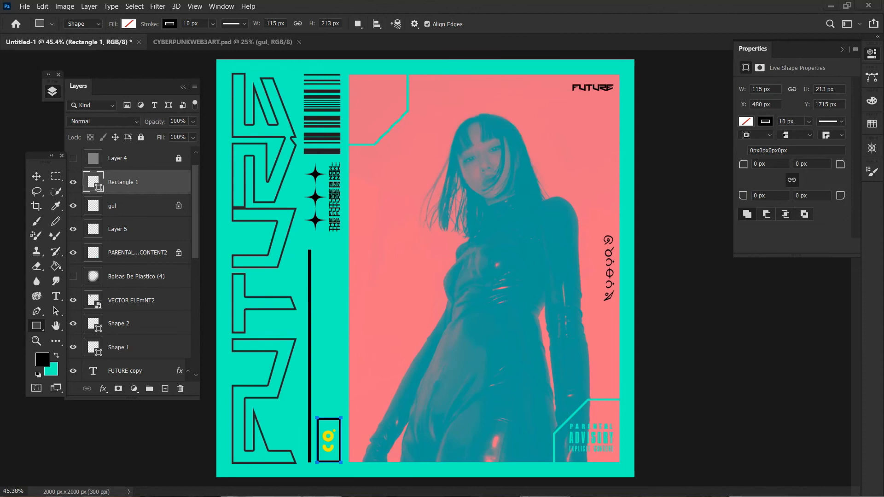
Set all four corner radii of the rectangle around the logo to 57.5 px.
click(811, 164)
text(35)
key(Return)
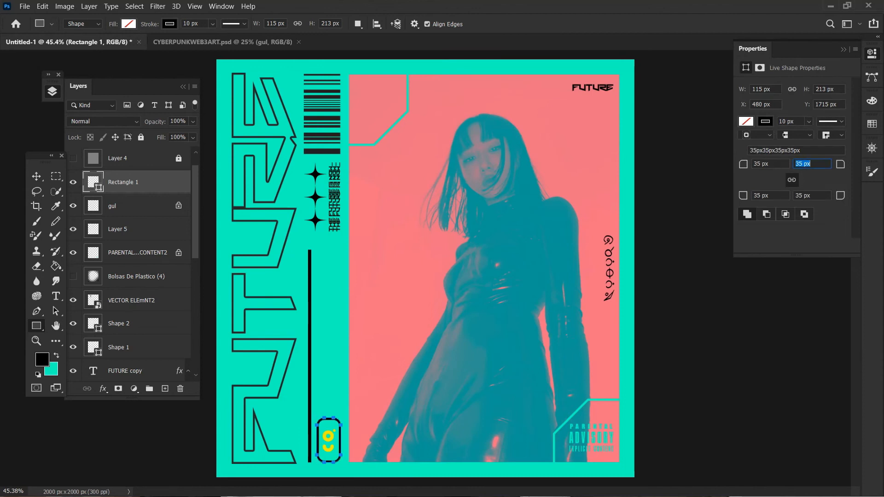
text(57.5)
key(Return)
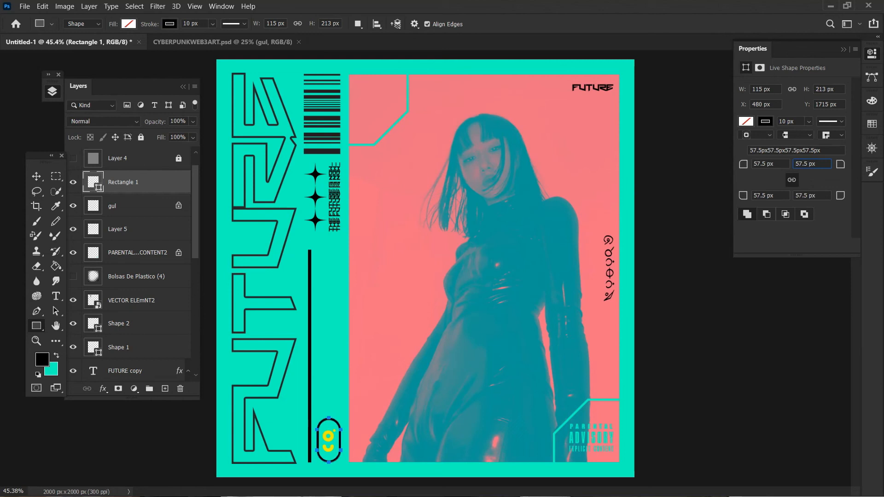
double_click(809, 164)
click(809, 163)
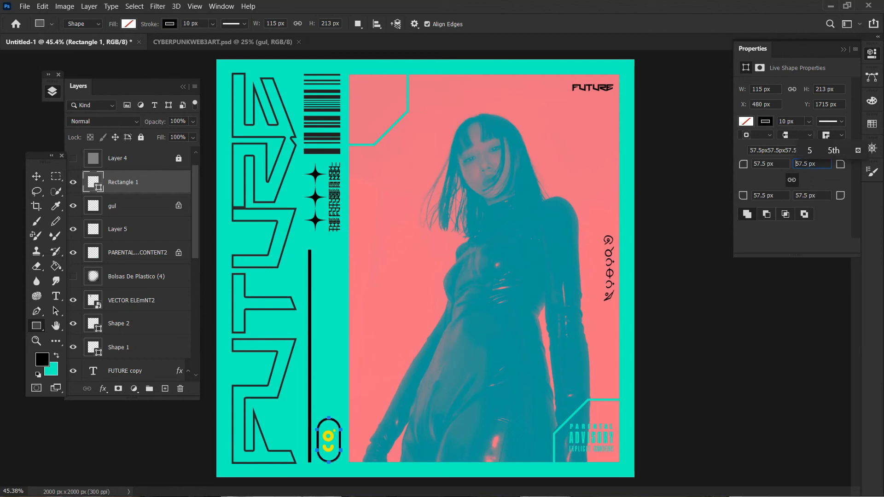
click(842, 49)
Recolour the yellow logo inside the rounded outline black with the brush.
key(v)
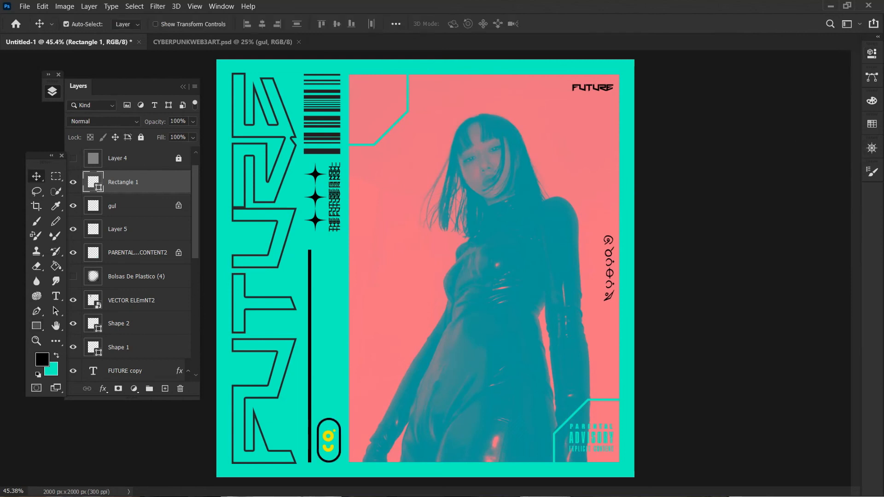
mouse_move(330, 437)
mouse_down()
mouse_move(330, 446)
mouse_move(324, 436)
mouse_up()
key(b)
key(v)
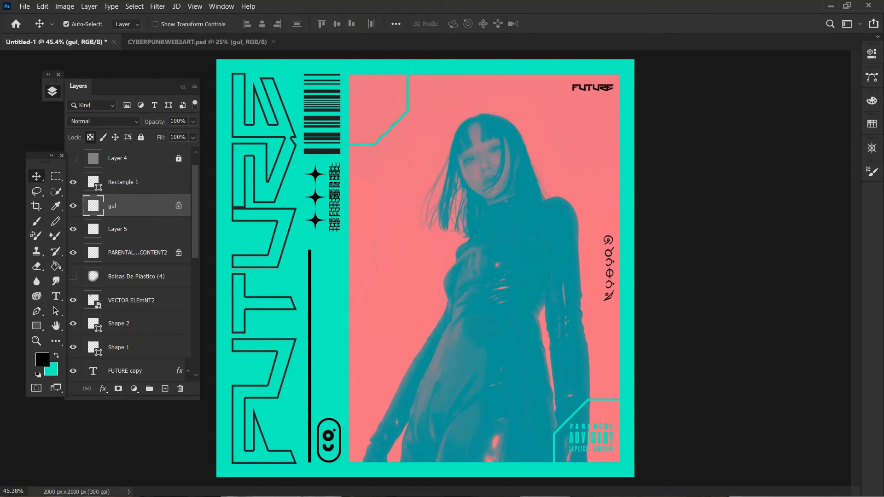
Scale the black logo and its rounded outline down together, keeping them beside the lower end of the vertical bar.
shift+click(318, 437)
key(ctrl+t)
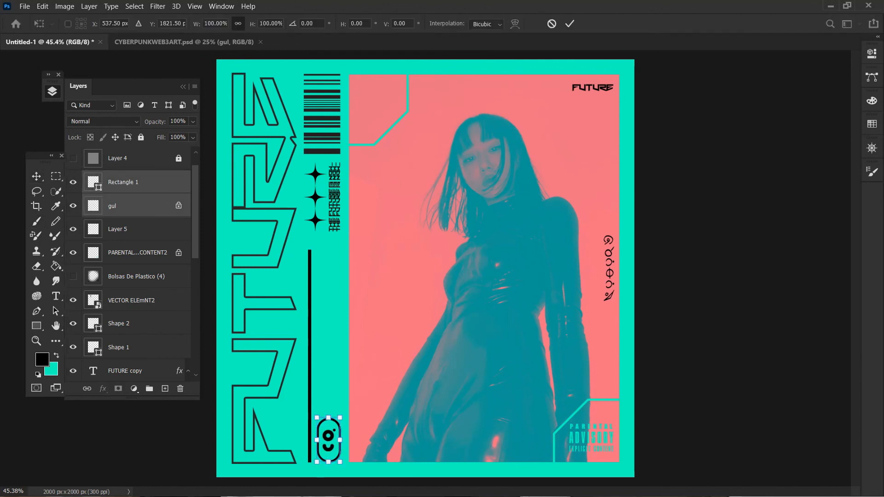
drag(316, 418, 328, 442)
click(570, 23)
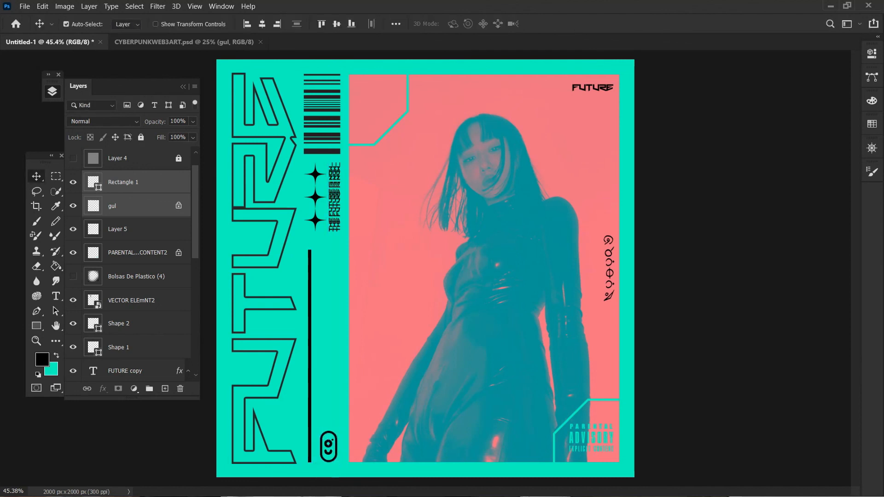
Add a new layer above the rounded outline, show the Navigator and choose the Brush tool.
click(871, 148)
key(ctrl+shift+alt+n)
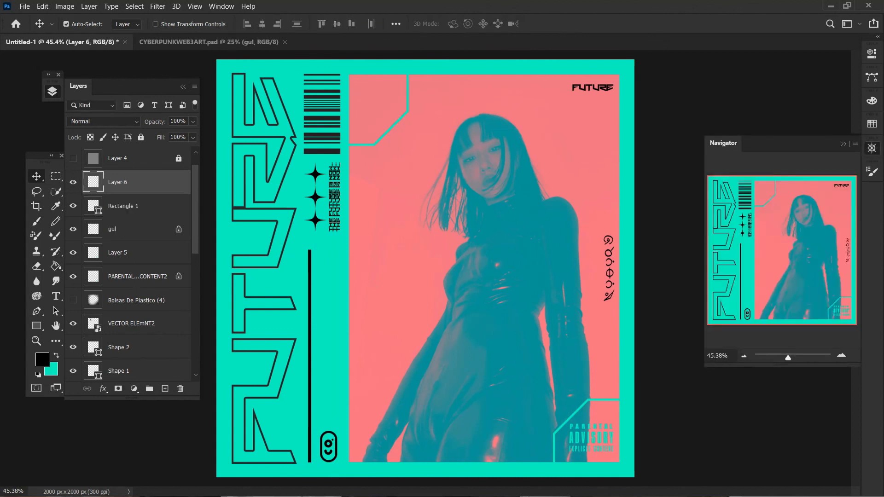
click(37, 221)
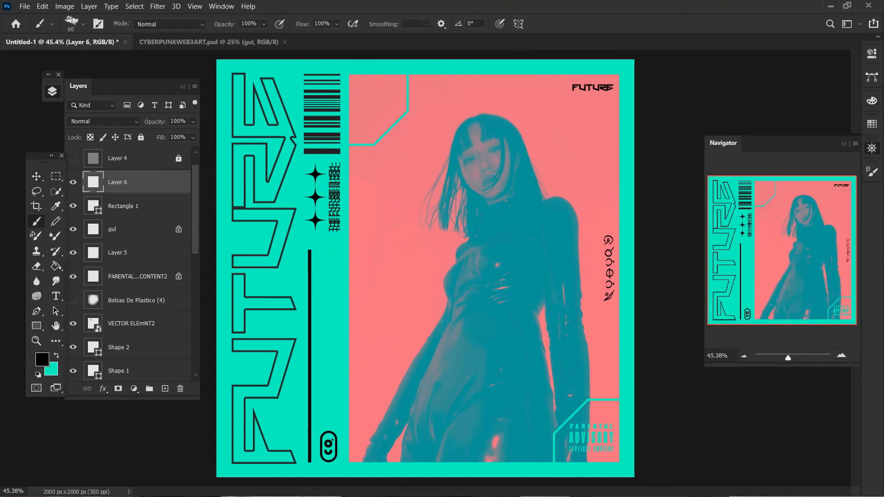
Load the "memphis element vol 2 by freeject" brush set and select its 1894 px diagonal-stripe brush, number 11.
right_click(375, 227)
click(388, 378)
click(650, 242)
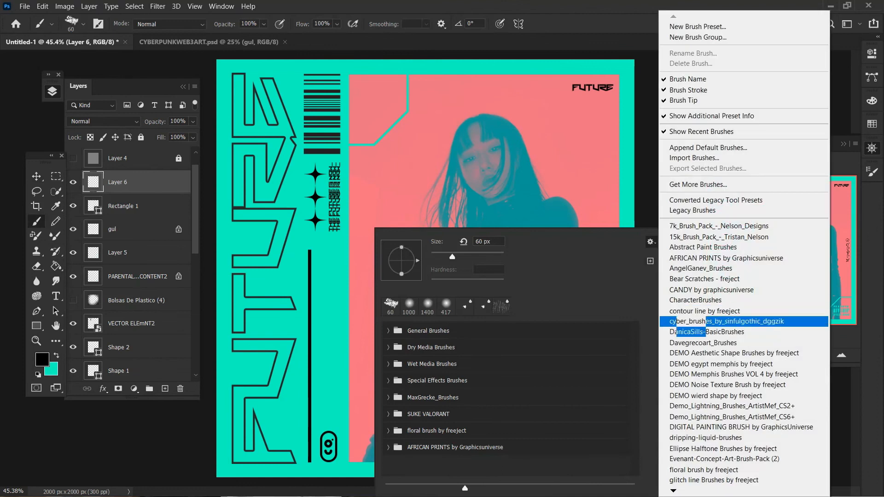
scroll(743, 392, down, 5)
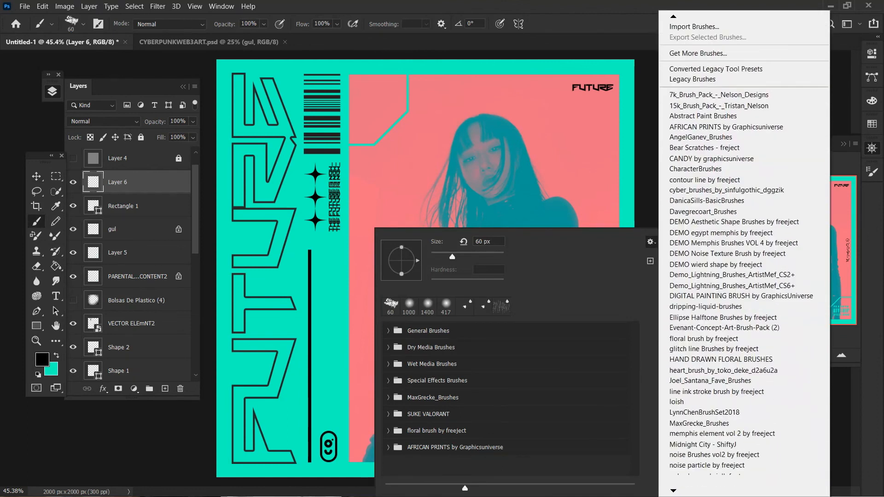
click(743, 392)
click(426, 199)
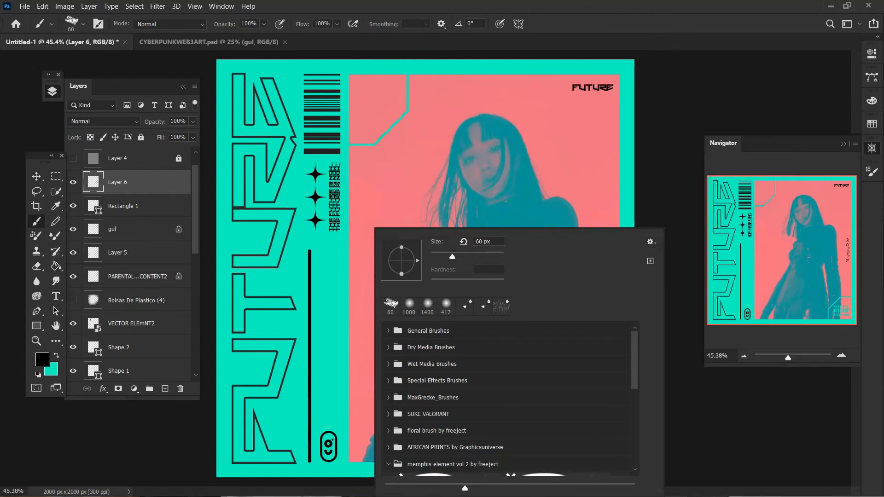
scroll(507, 399, down, 5)
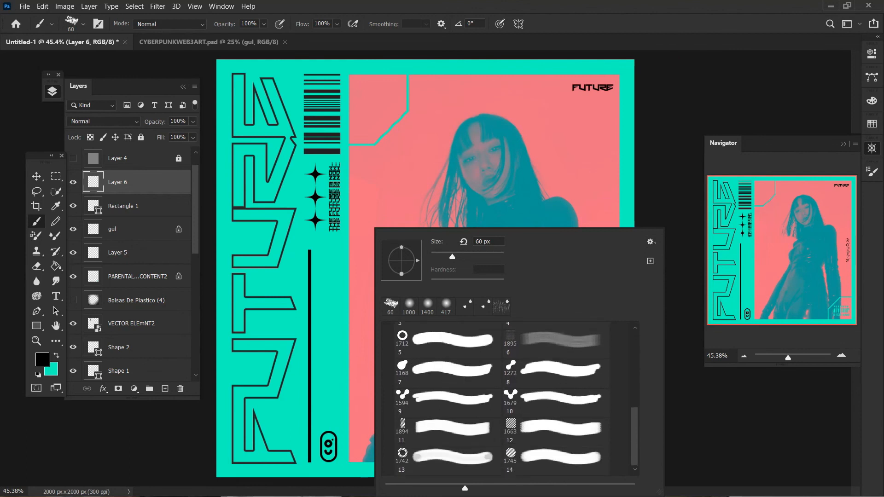
click(447, 431)
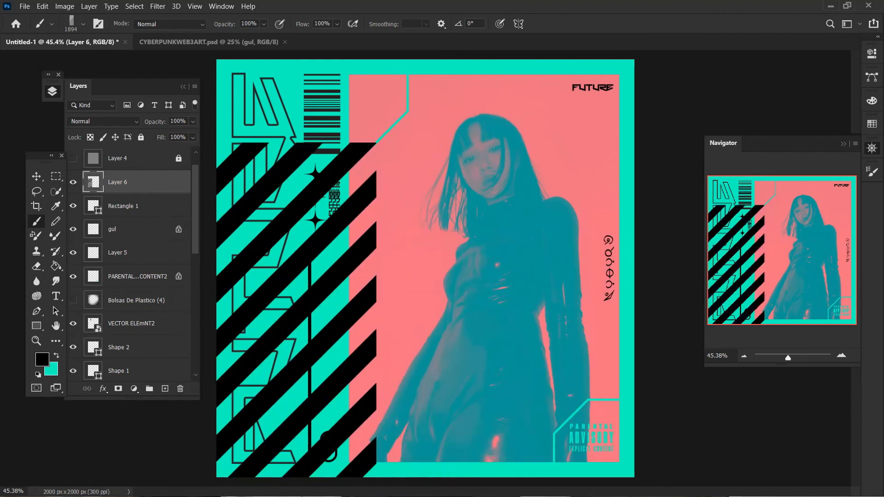
Select a tall, narrow rectangular area between the vertical bar and the photo, from the bar's upper end down to the logo.
key(Return)
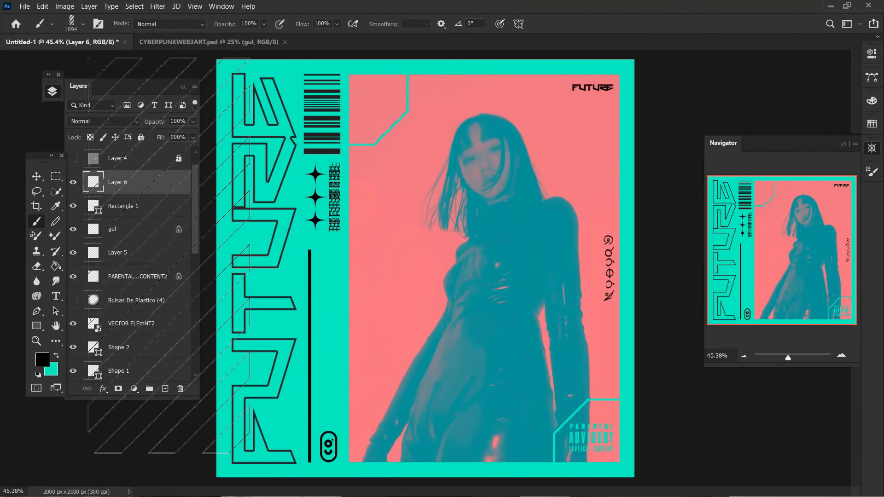
key(m)
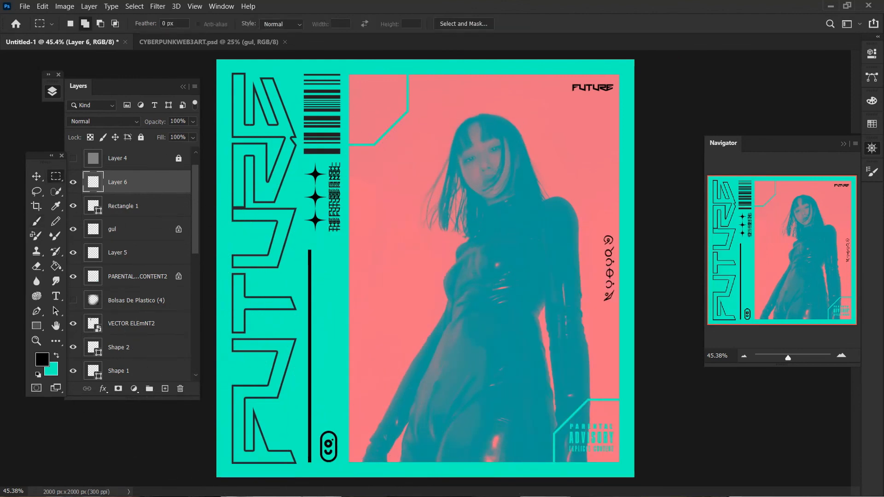
mouse_move(316, 249)
mouse_down()
mouse_move(344, 341)
mouse_move(341, 427)
mouse_up()
Reduce the diagonal-stripe brush to 900 px, stamp black stripes inside the selected strip and deselect it.
key(b)
key(bracketleft)
key(bracketleft)
key(bracketleft)
key(bracketleft)
key(bracketleft)
key(bracketleft)
key(bracketleft)
key(bracketleft)
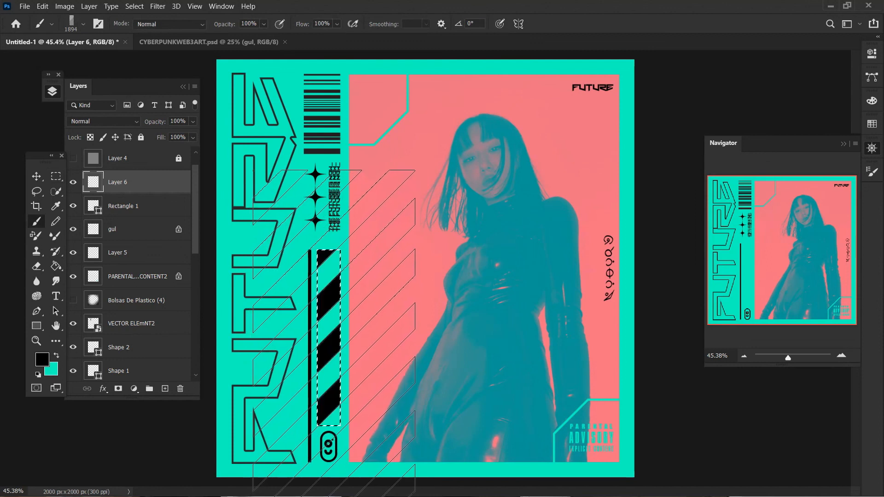
key(bracketleft)
key(bracketleft)
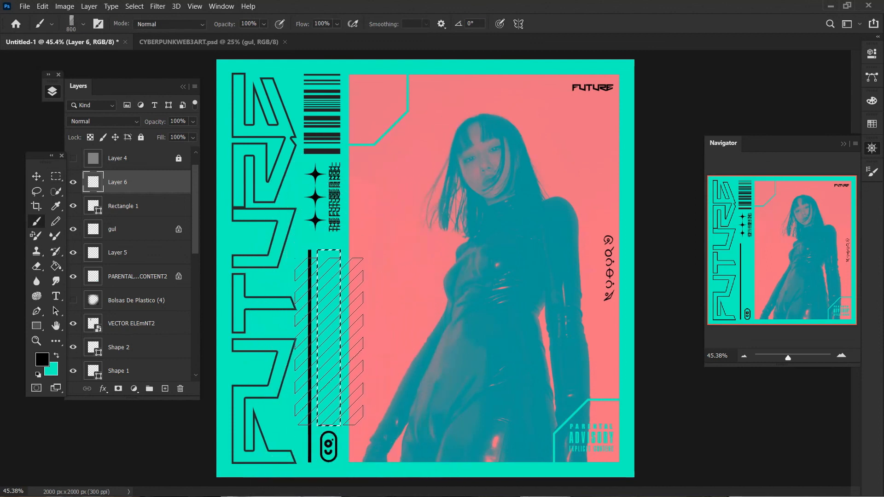
click(353, 331)
key(ctrl+d)
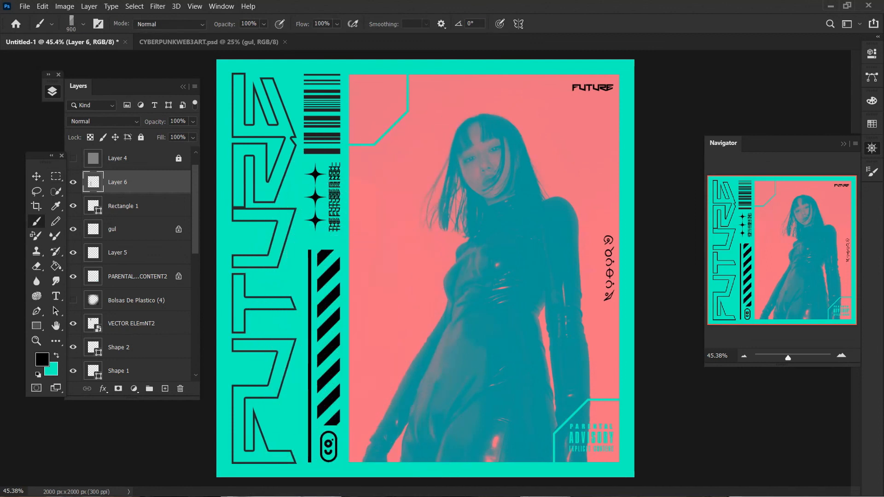
Show the hidden Layer 4 above the stripes and collapse the layer list to view the whole poster.
key(v)
click(72, 158)
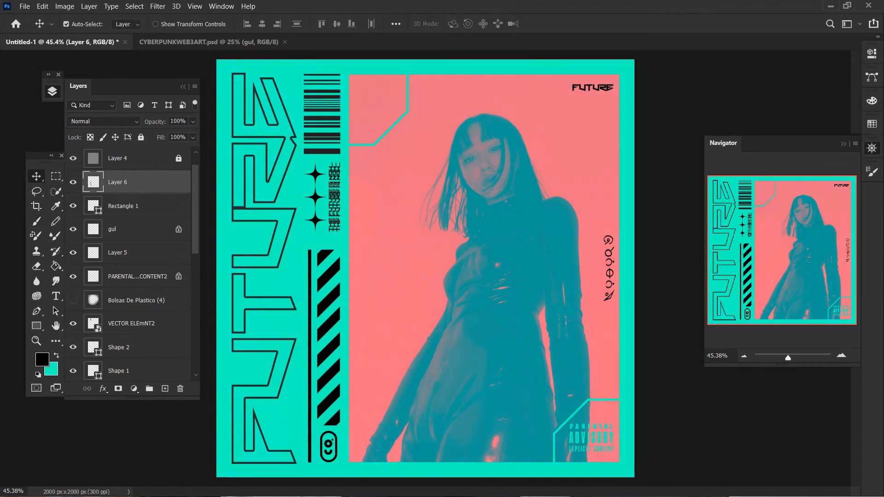
click(183, 87)
key(z)
mouse_move(510, 255)
mouse_down()
mouse_move(570, 256)
mouse_move(492, 256)
mouse_move(510, 256)
mouse_up()
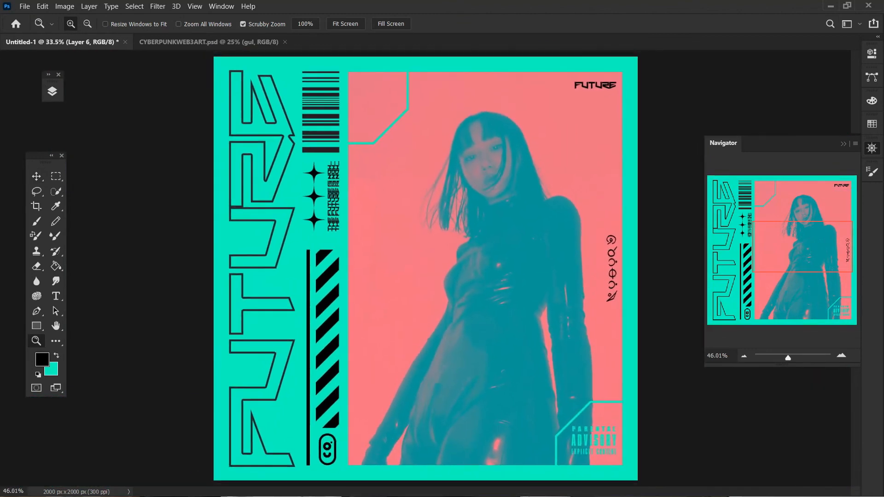
key(v)
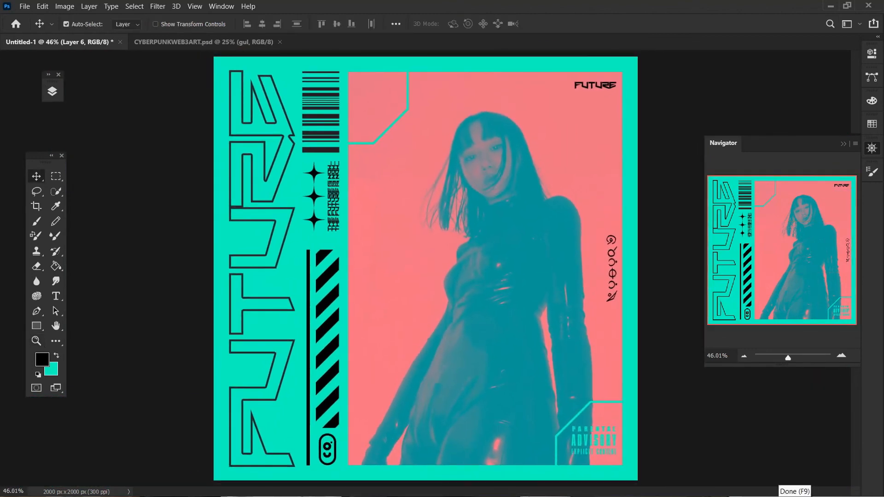